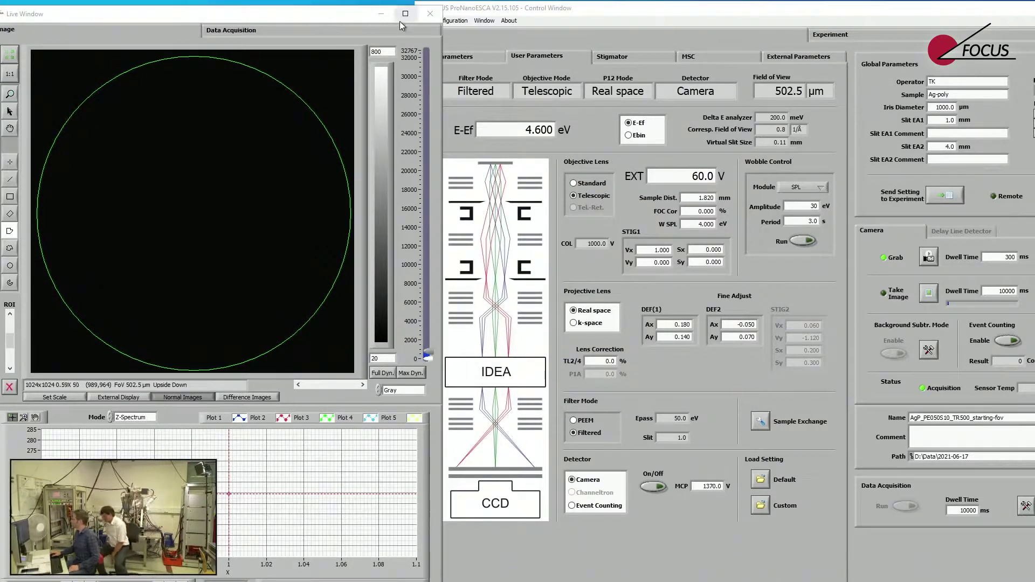
- Nudge the Control Window slightly right so it sits beside the live image window
drag(632, 11, 637, 12)
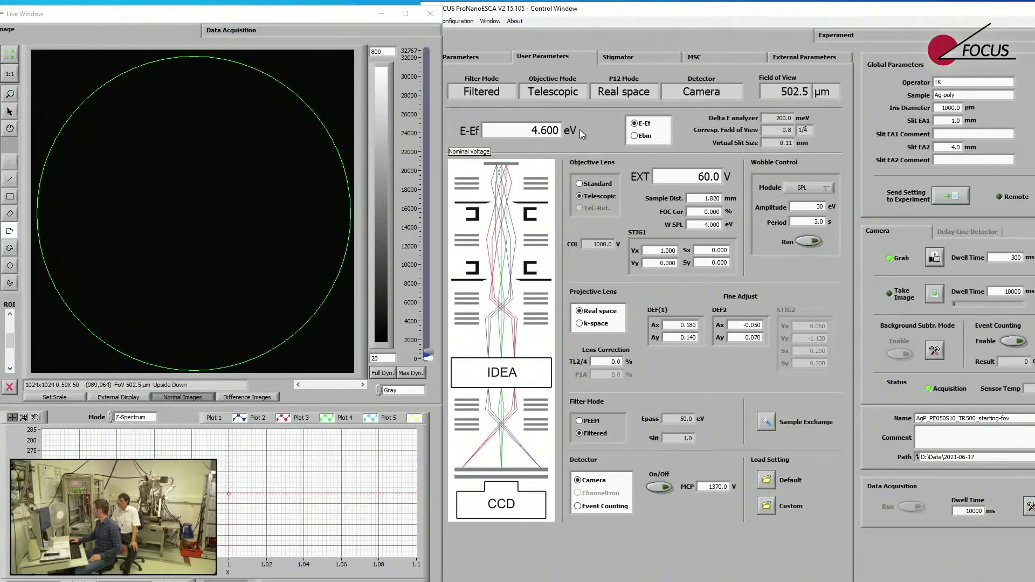
click(553, 131)
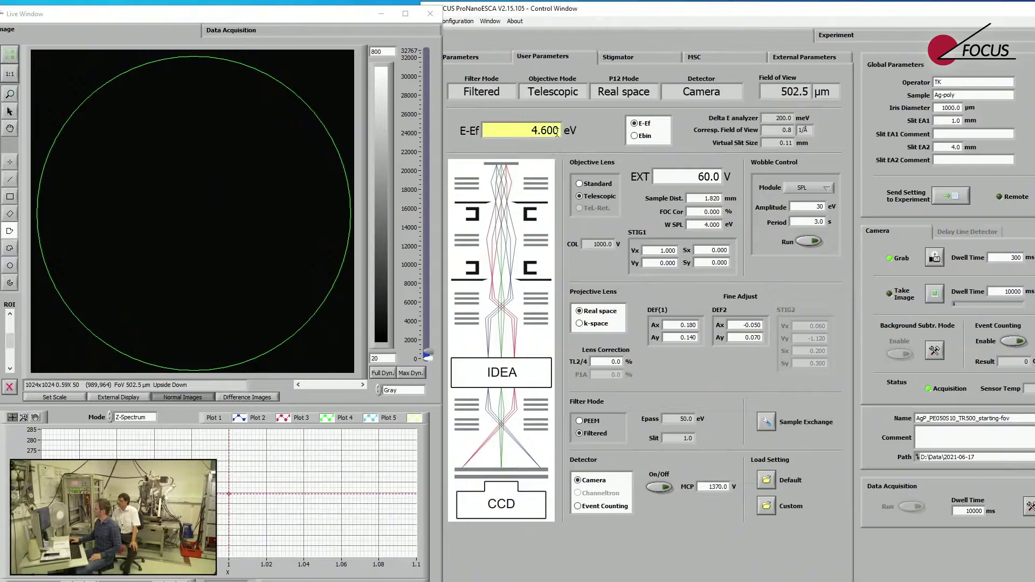
key(BackSpace)
key(BackSpace)
text(50)
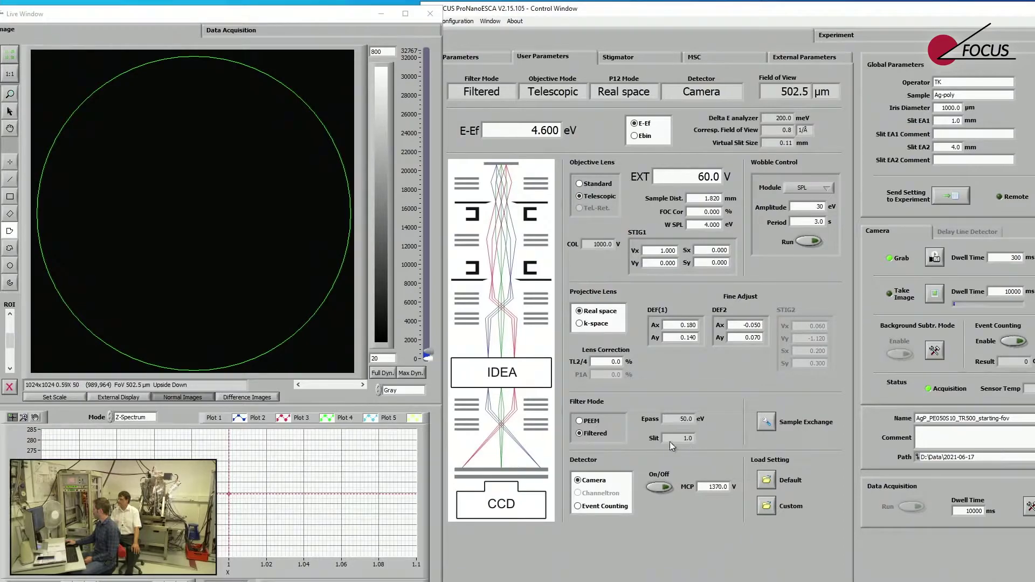
drag(669, 441, 733, 445)
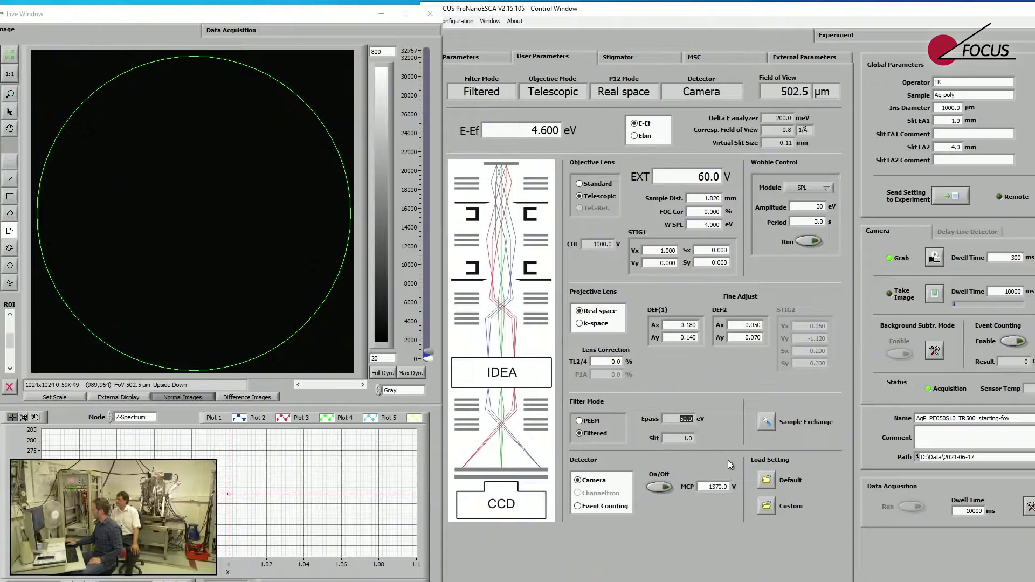
key(Tab)
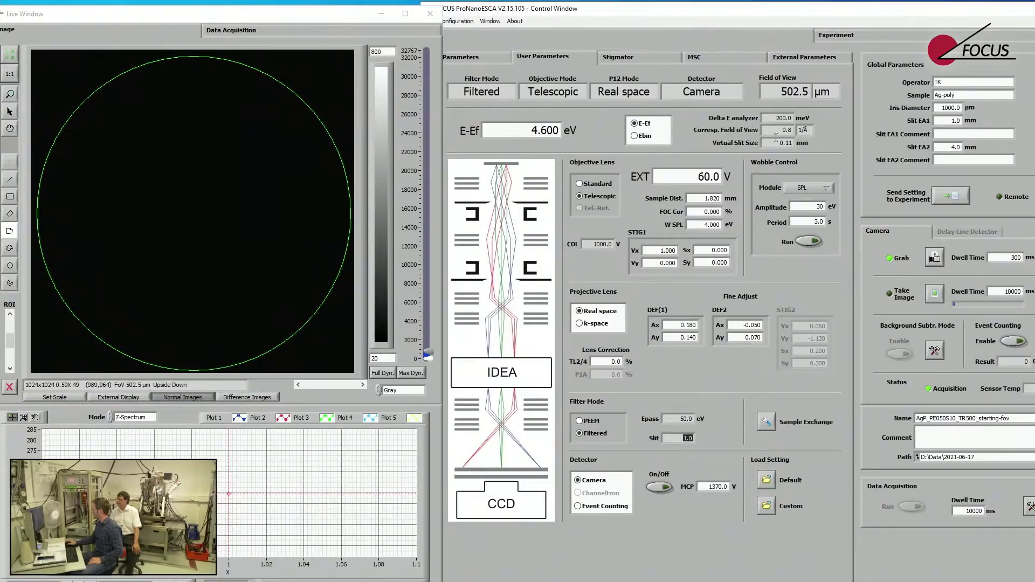
drag(768, 118, 802, 119)
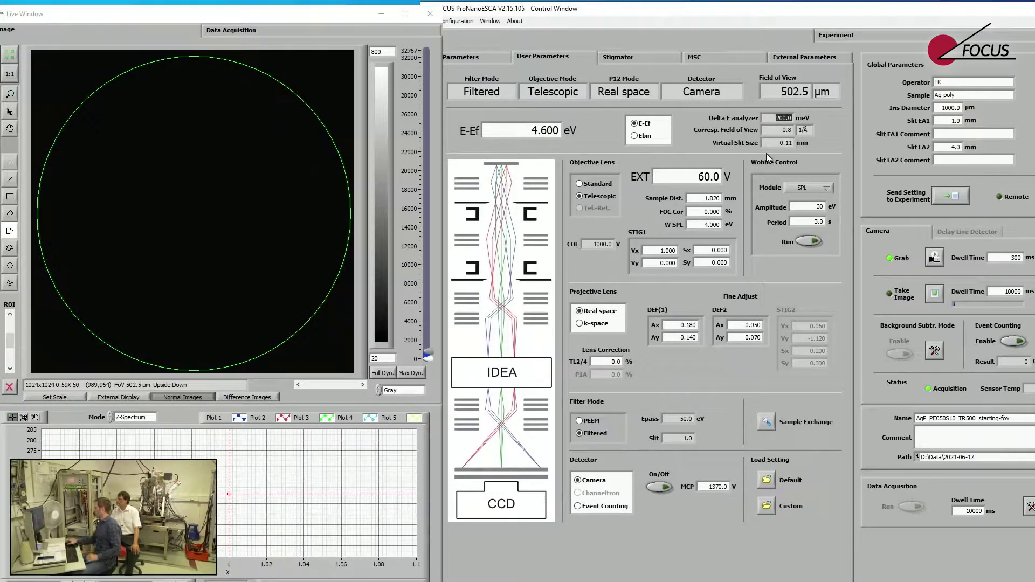
drag(526, 127, 562, 130)
click(662, 157)
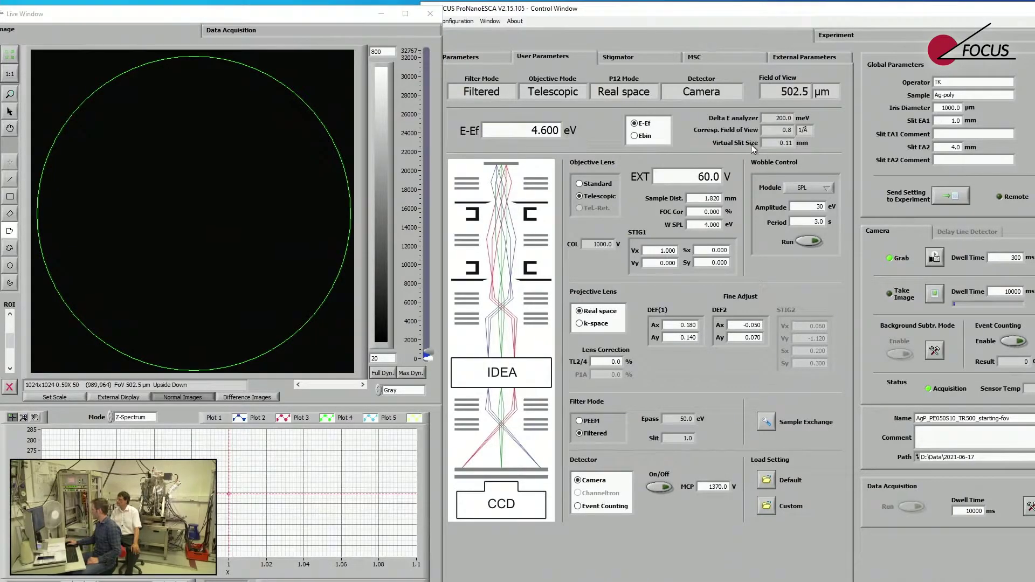
double_click(775, 118)
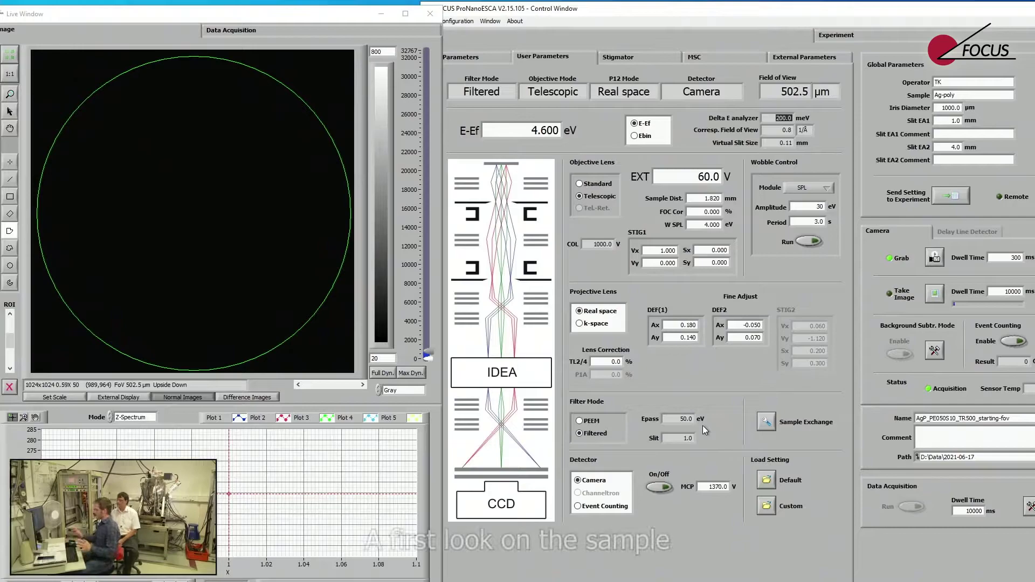
- Turn on the MCP detector to start live imaging of the Ag-poly surface
click(660, 486)
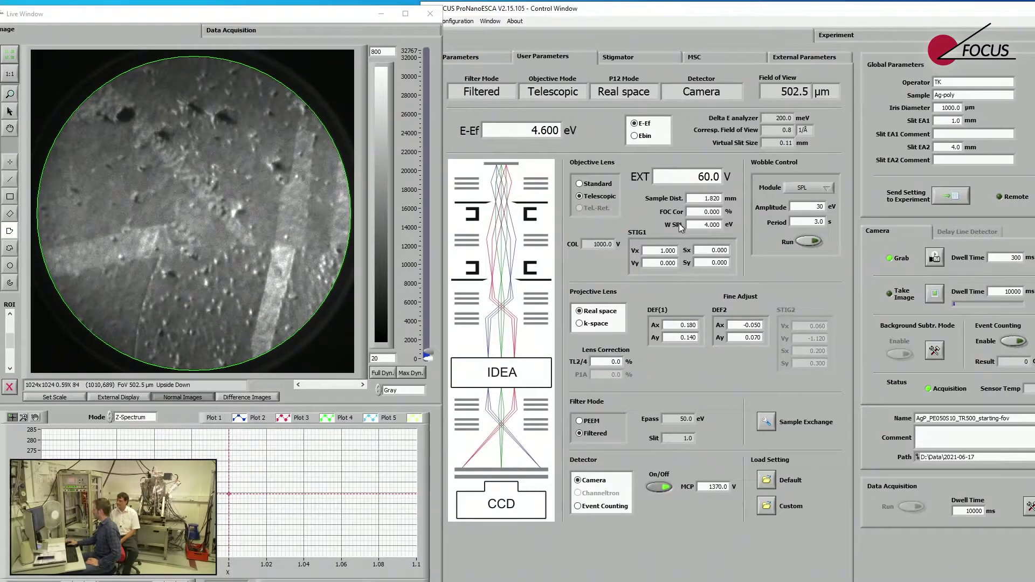
double_click(689, 179)
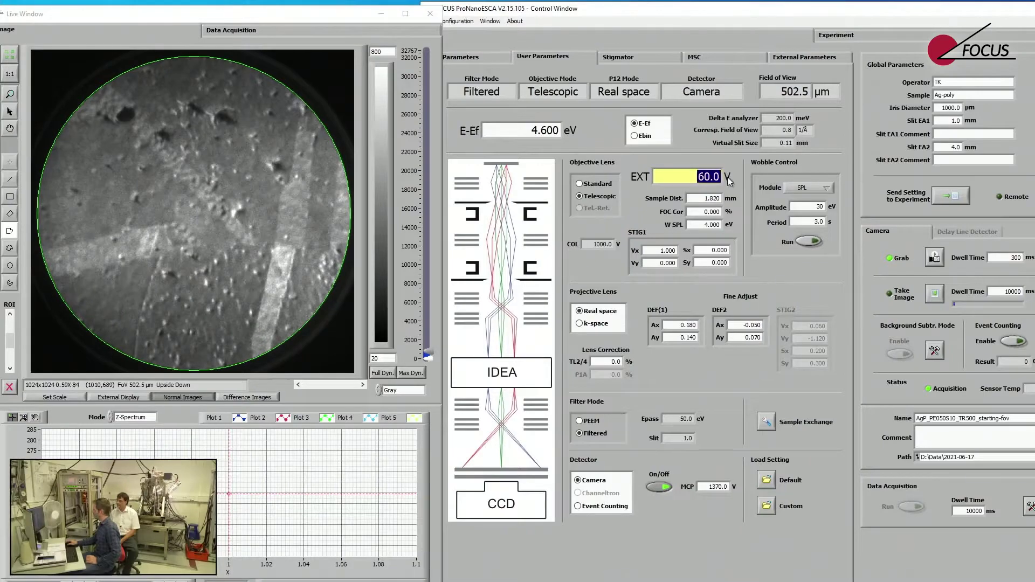
text(150)
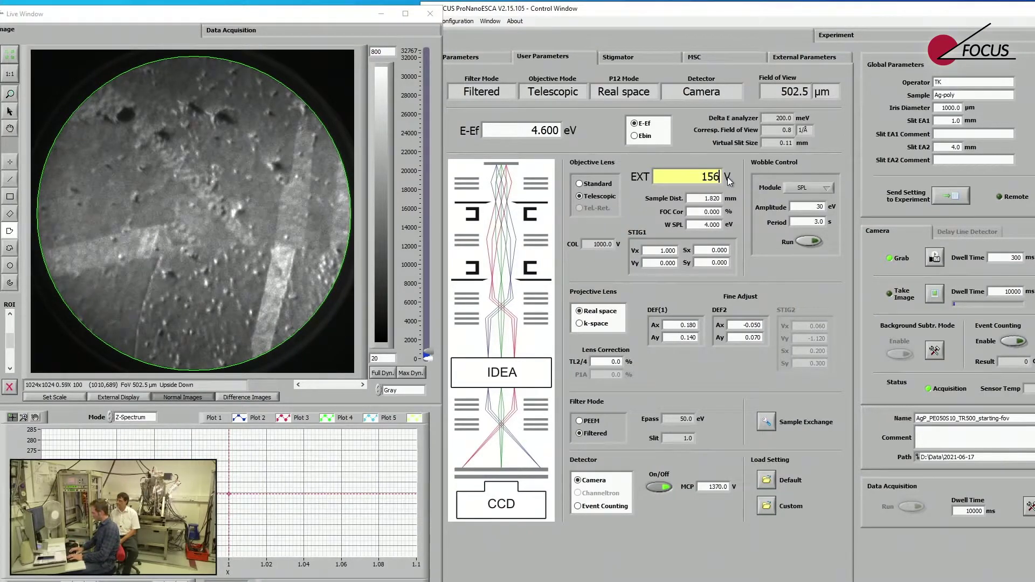
key(BackSpace)
key(BackSpace)
text(650)
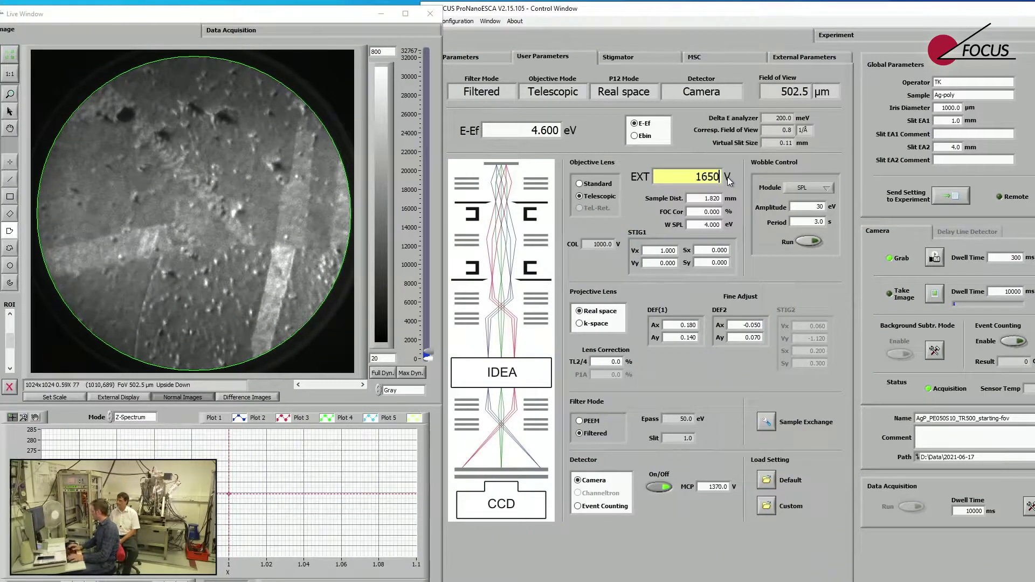
key(Return)
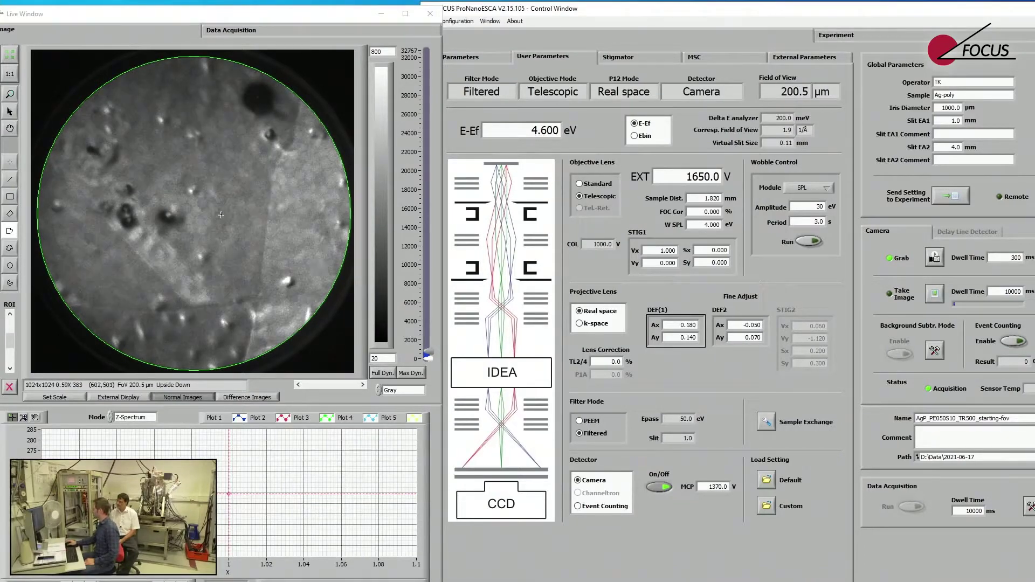
- Raise the extractor to 12000 V for a 91.9 µm field of view, then select the circular ROI
double_click(681, 174)
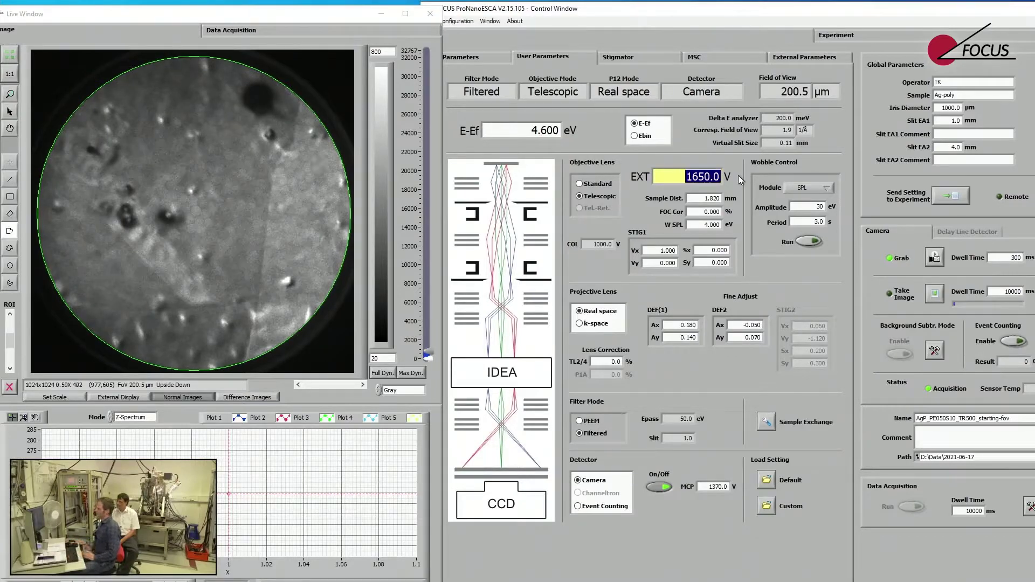
text(12000)
key(Return)
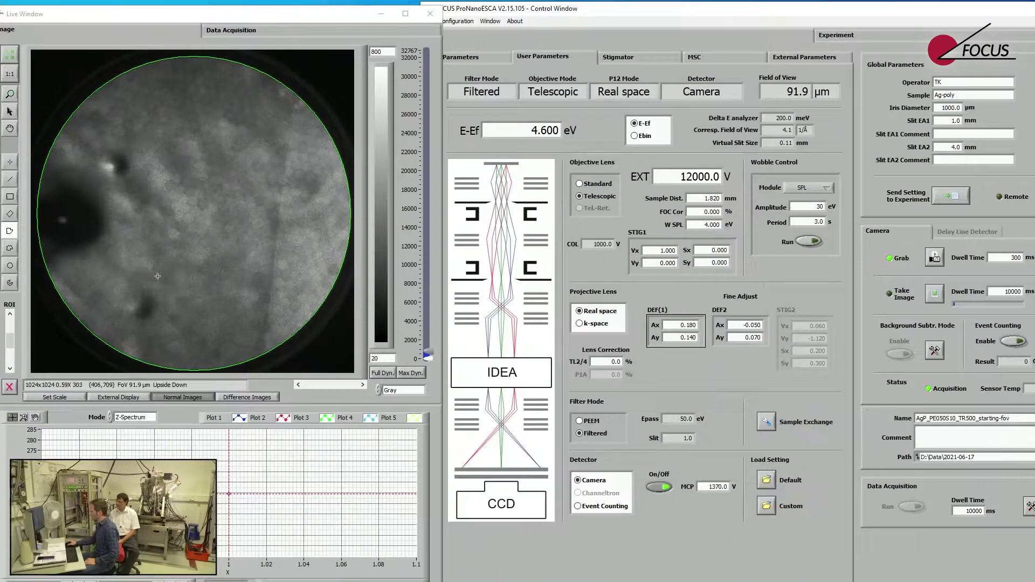
click(351, 212)
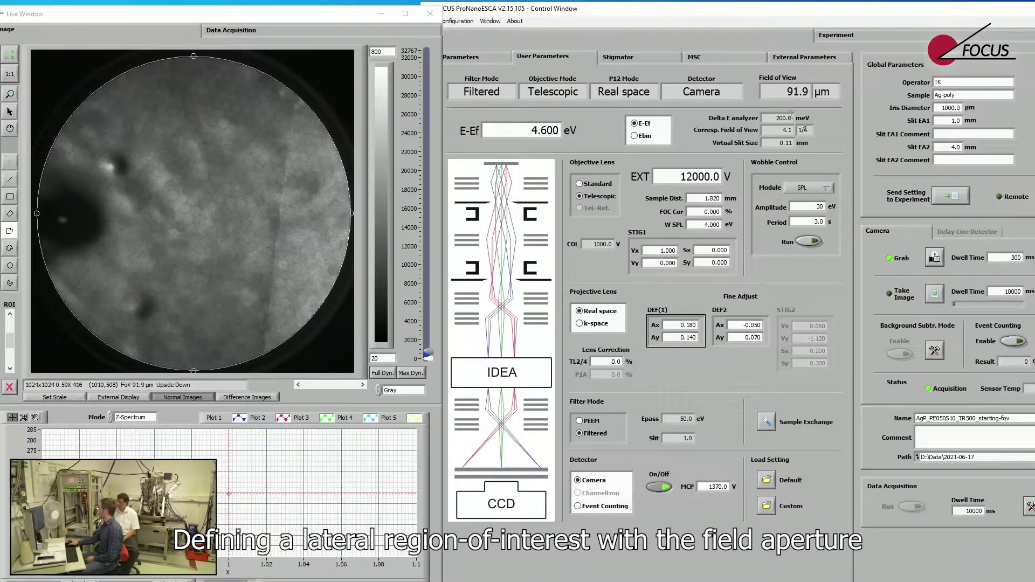
- Insert the field aperture and add a hexagon ROI over the bright hexagonal area
double_click(765, 118)
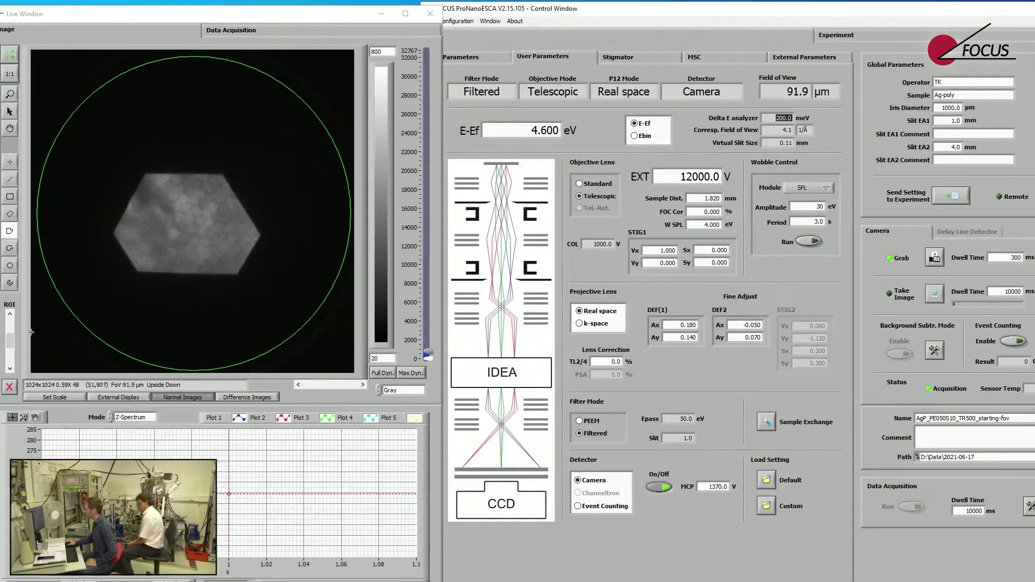
click(11, 329)
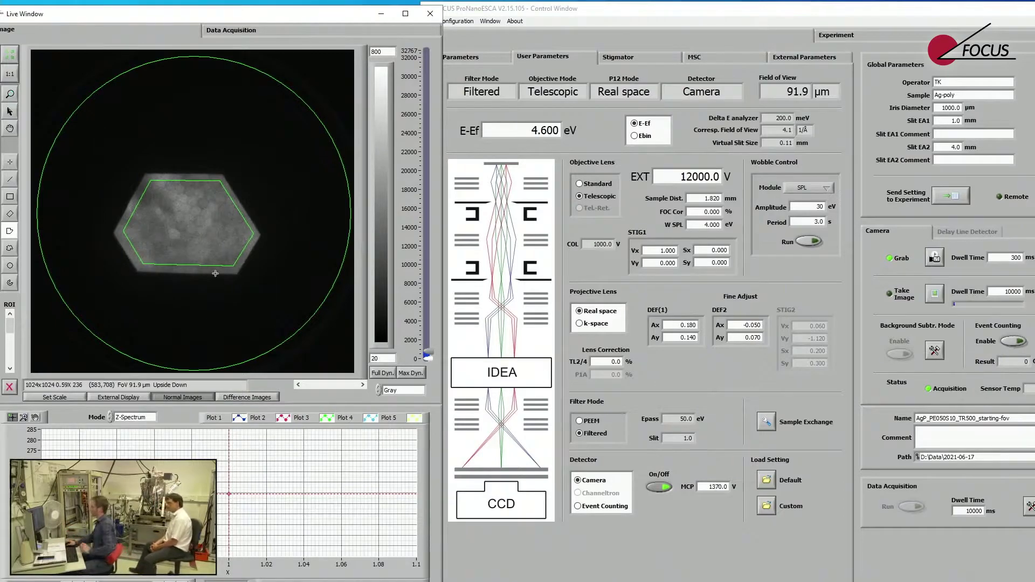
click(248, 237)
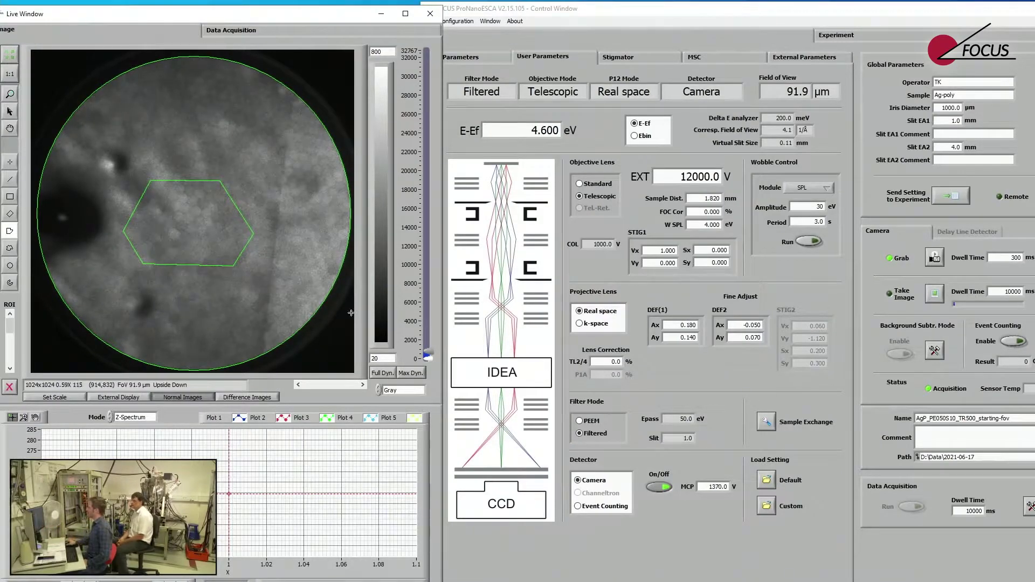
- Select the hexagon ROI, then select and deselect the large circular ROI
click(118, 247)
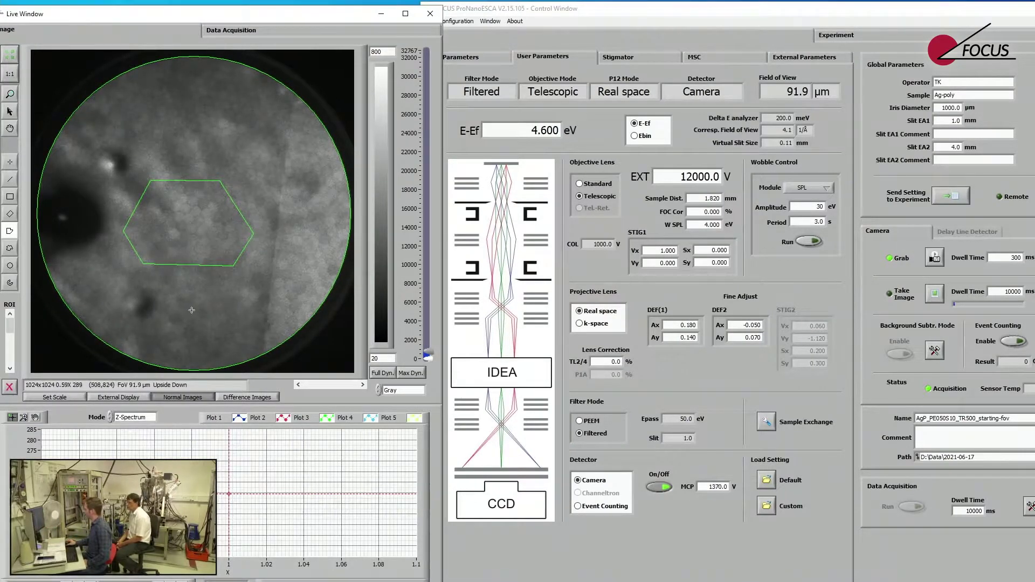
click(195, 372)
click(265, 354)
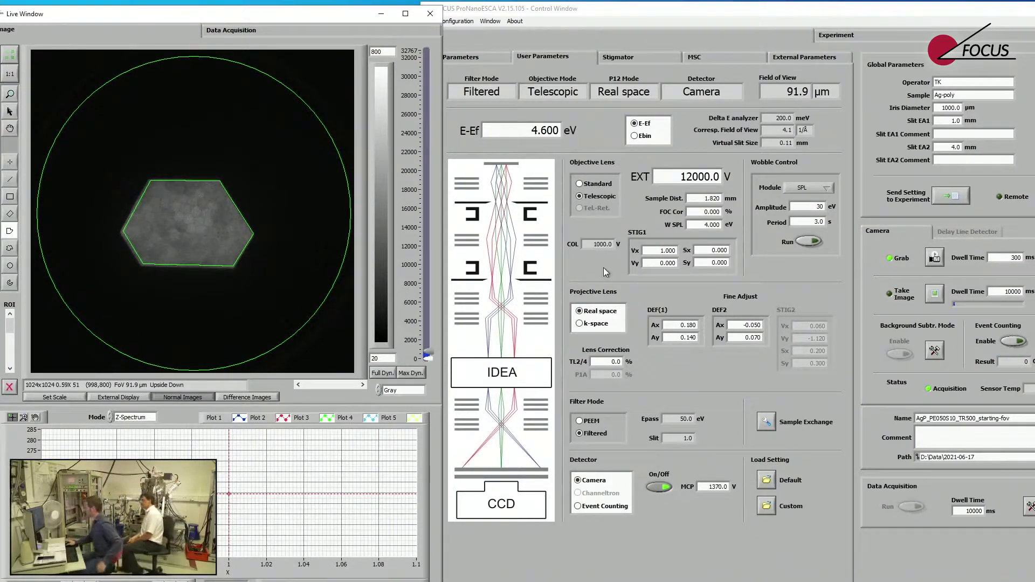
- Draw a wide rectangle ROI across the middle of the hexagon
click(11, 327)
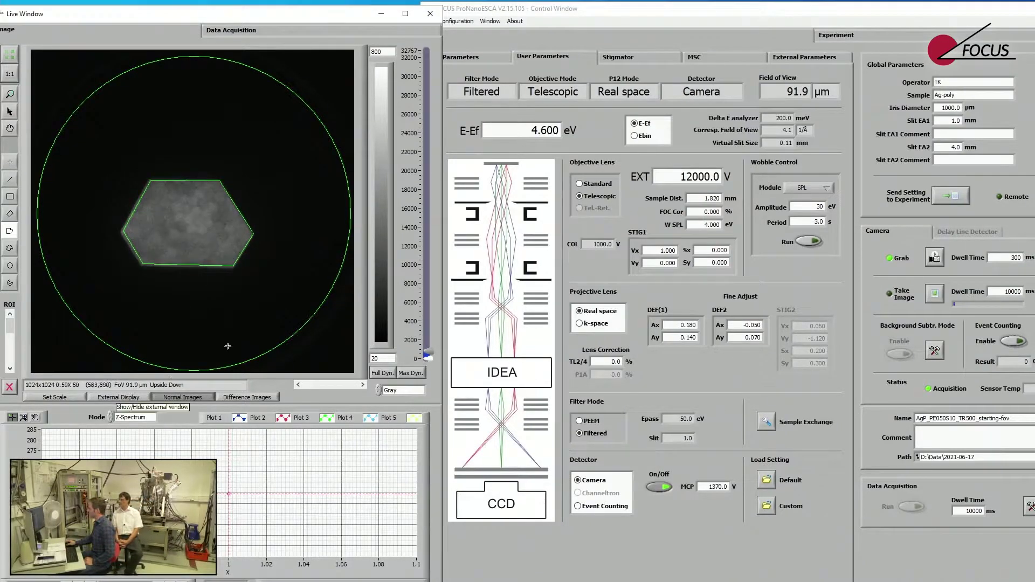
drag(129, 385, 145, 386)
drag(10, 320, 5, 361)
click(10, 196)
drag(50, 214, 334, 243)
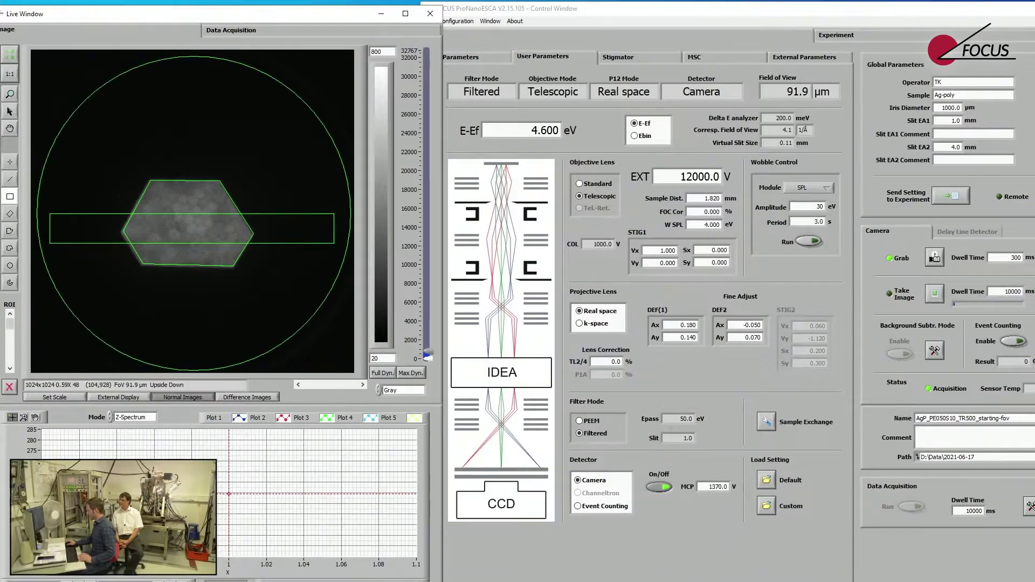
- Set the profile plot mode to Average Y
click(15, 344)
click(127, 417)
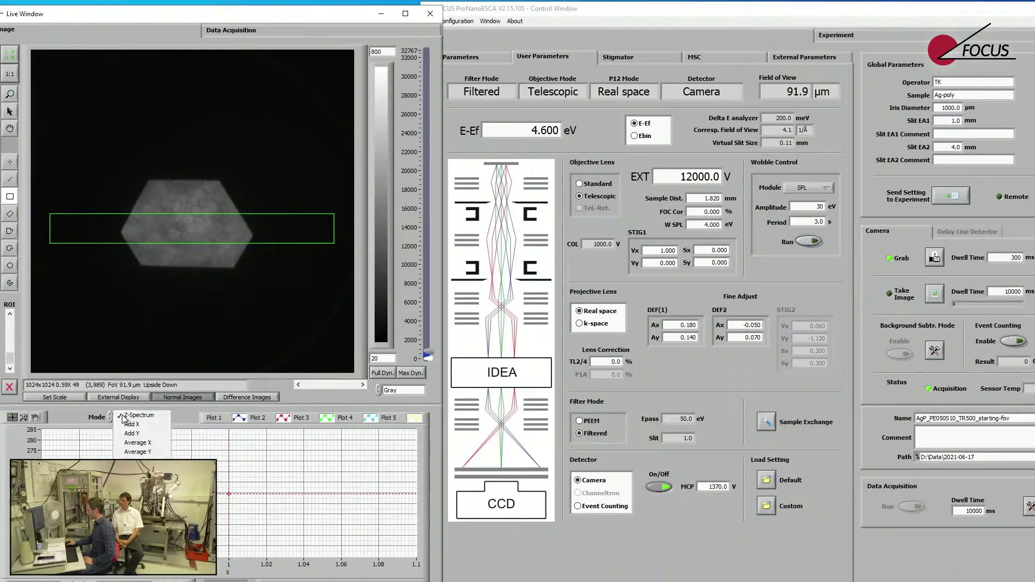
click(146, 453)
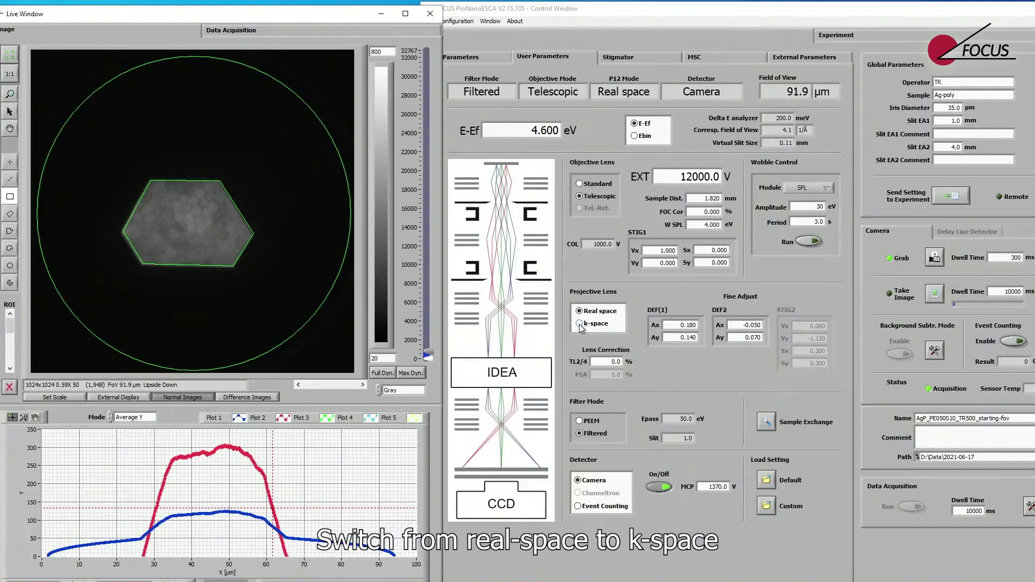
- Switch the Projective Lens to k-space and move the Loading Configuration dialog aside
click(580, 325)
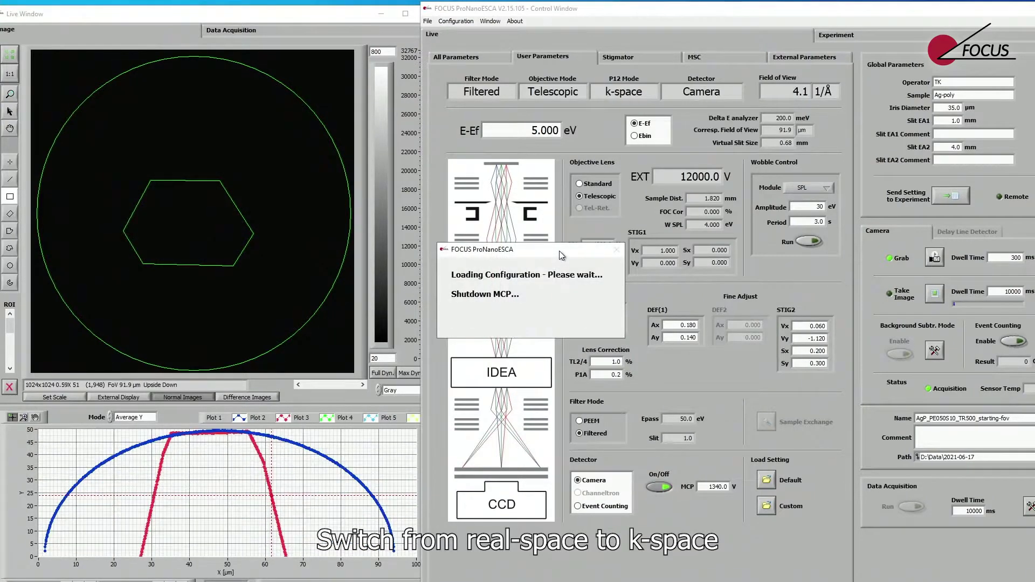
drag(558, 251, 804, 254)
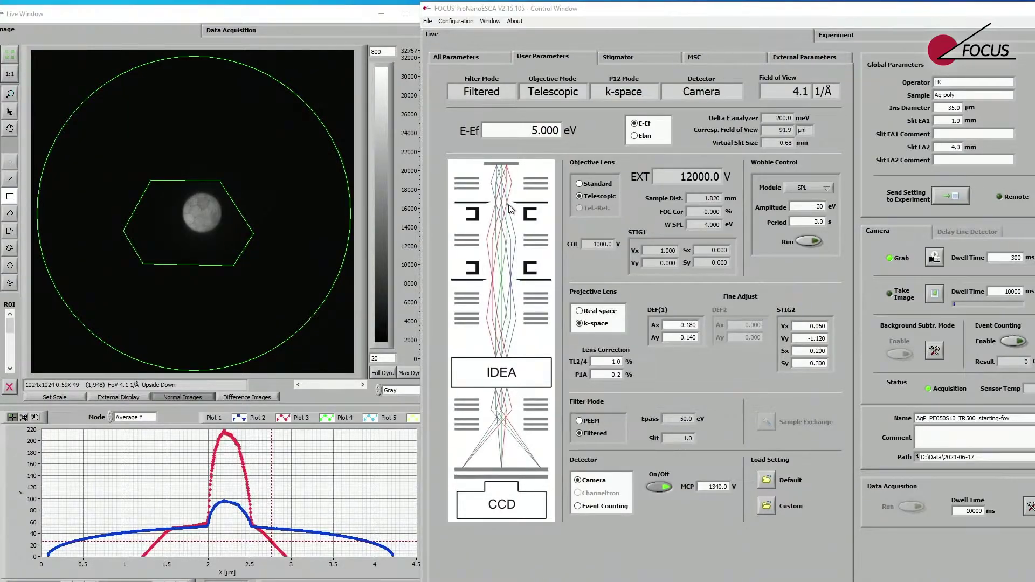
- Limit the profile to the circular ROI and set STIG2 to Vx -0.050, Vy -1.150
click(9, 339)
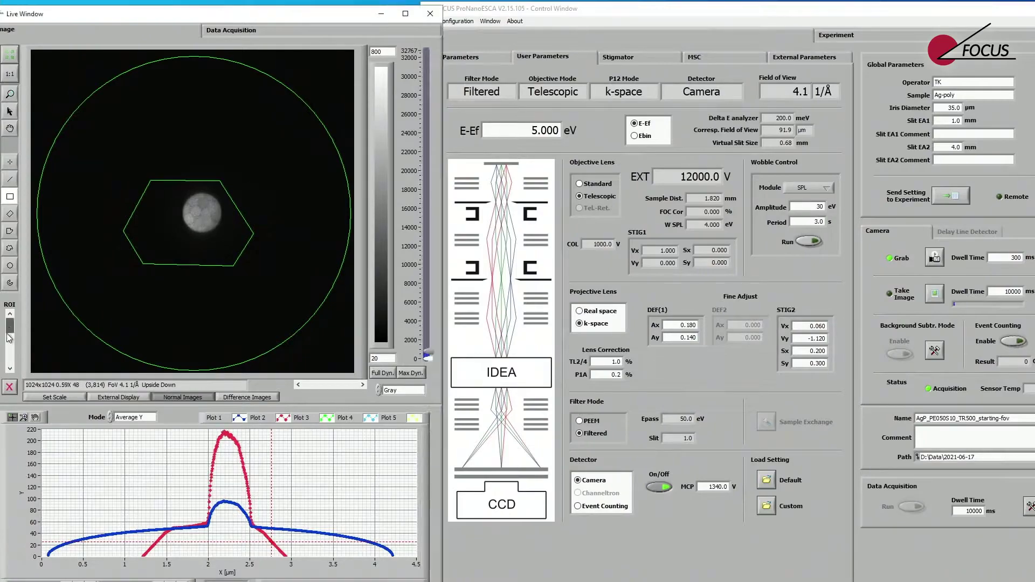
click(9, 339)
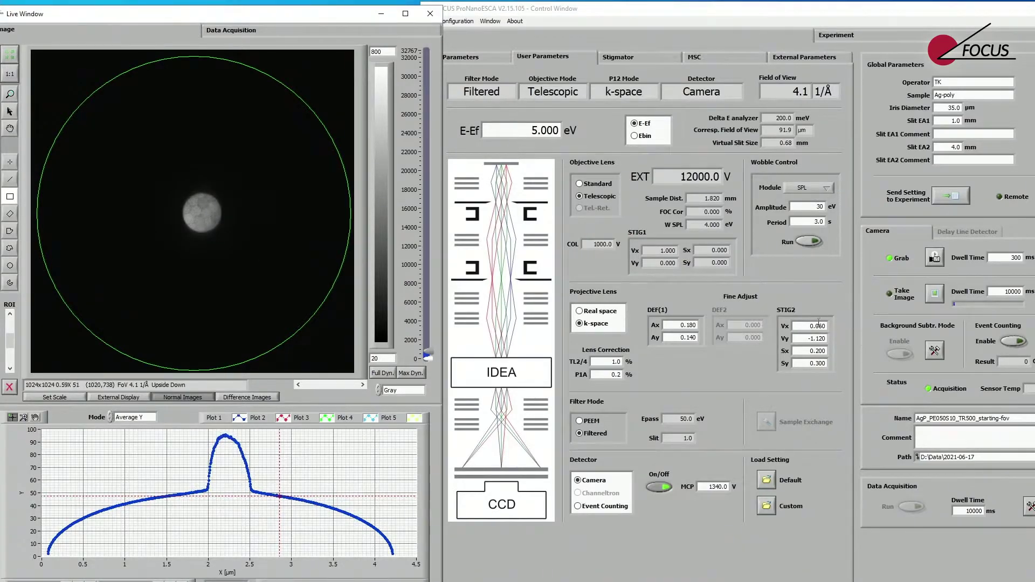
click(307, 318)
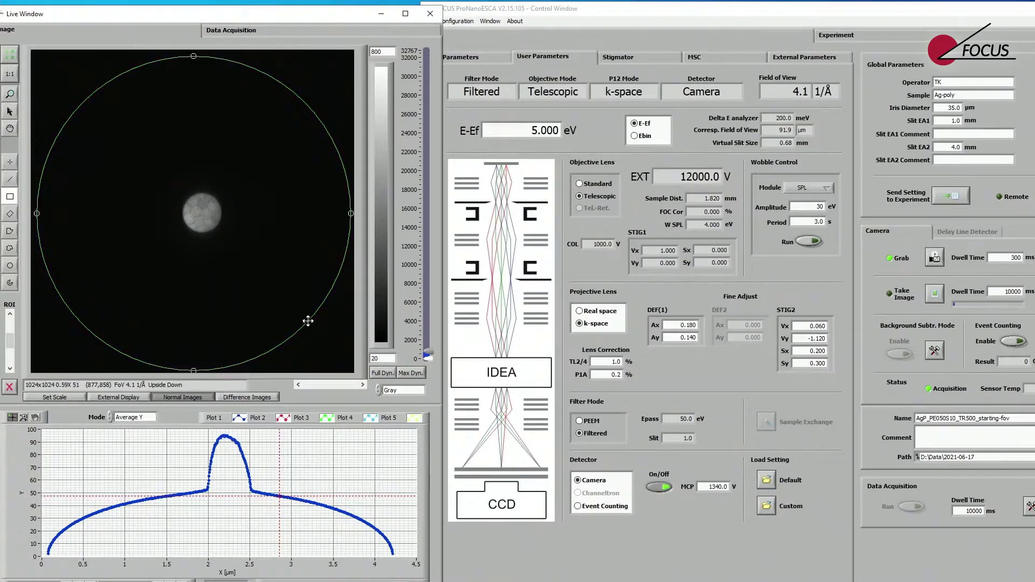
click(814, 324)
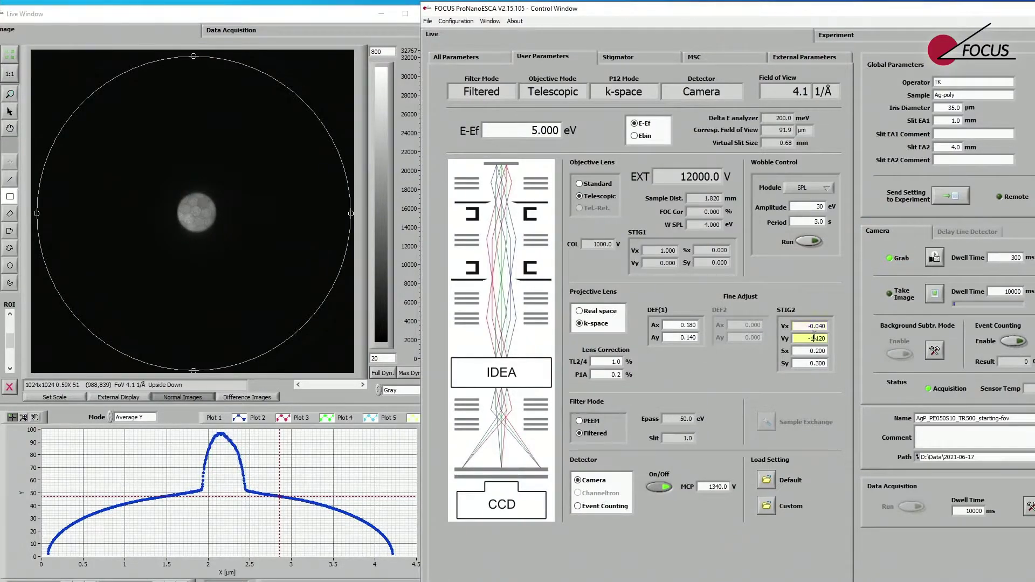
key(Down)
text(-)
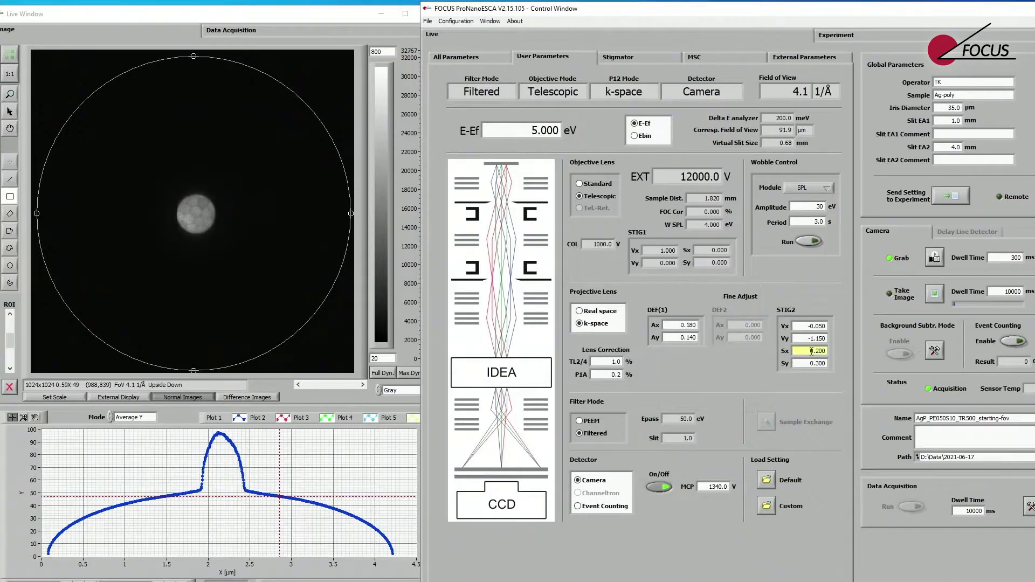
- Leave P1A at 0.2, reselect the circular ROI and bring up the MSC positioning page
double_click(608, 375)
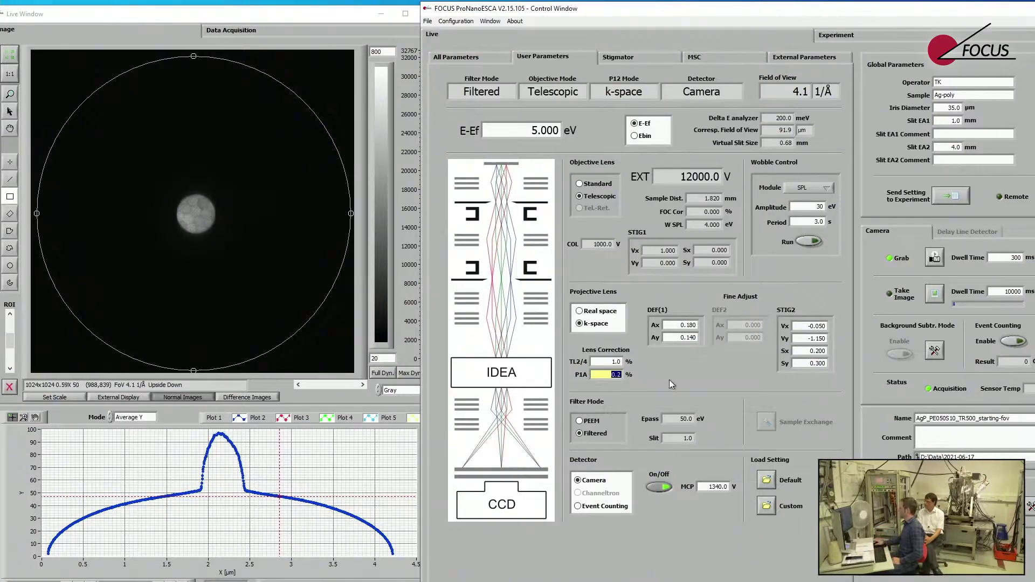
click(685, 386)
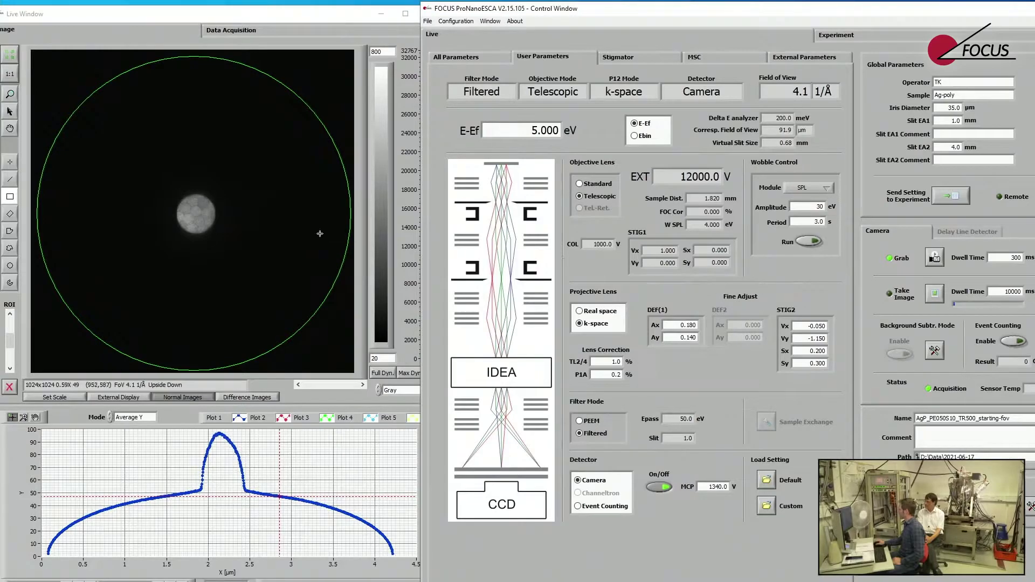
click(181, 229)
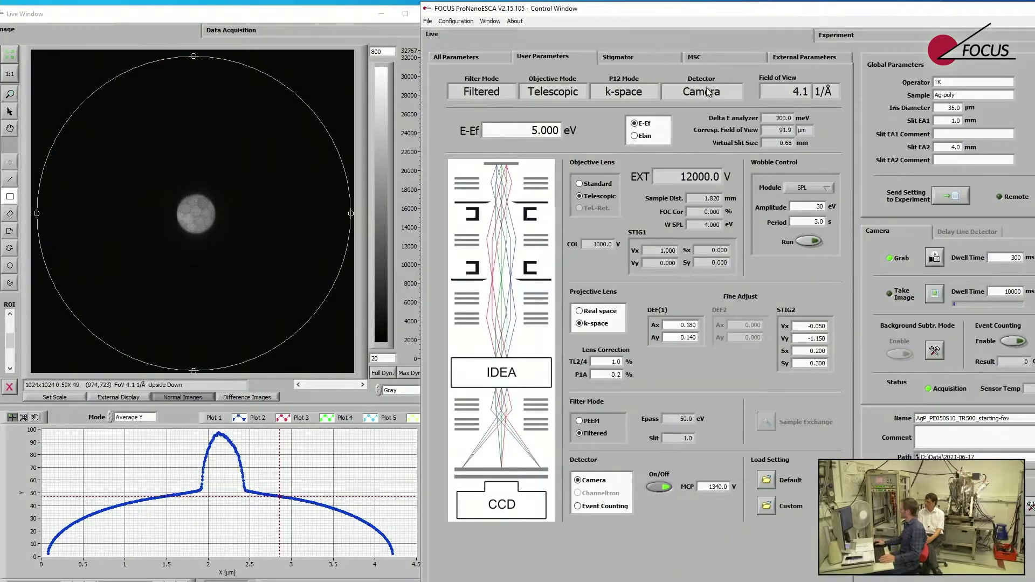
click(720, 56)
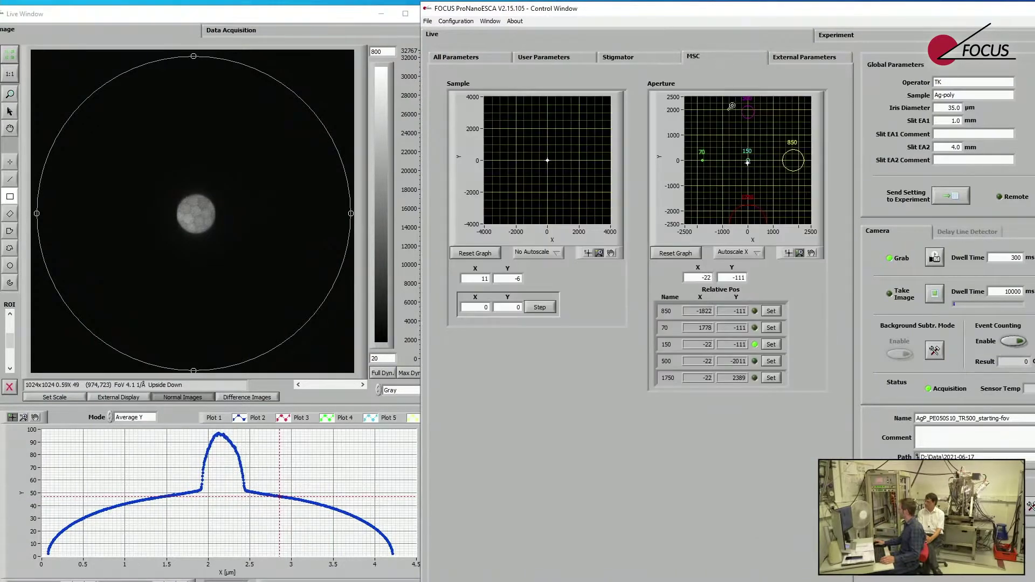
- Set the 1750 contrast aperture in place, check the widened k-space disc, then return to MSC
click(770, 378)
click(533, 56)
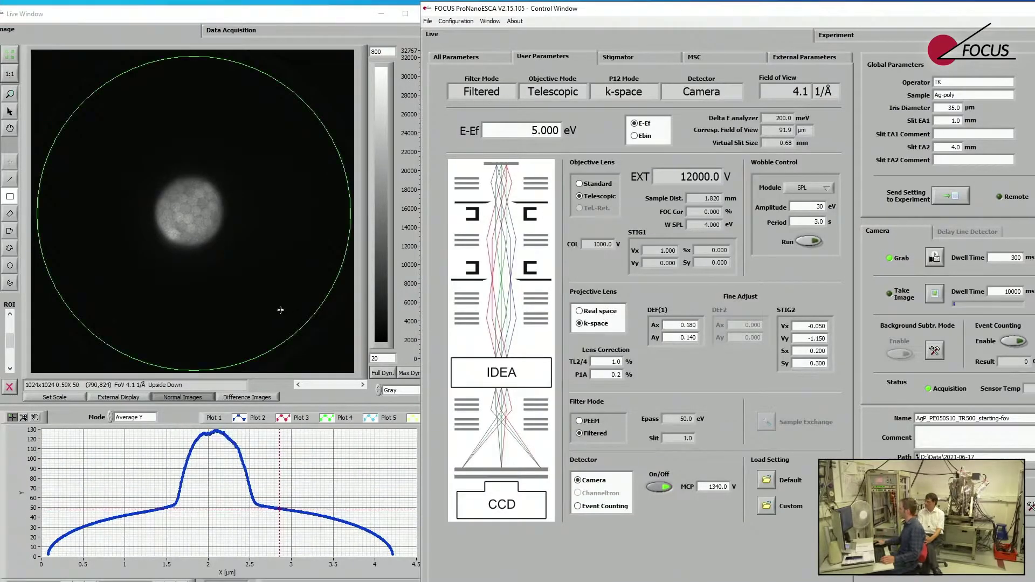
click(340, 269)
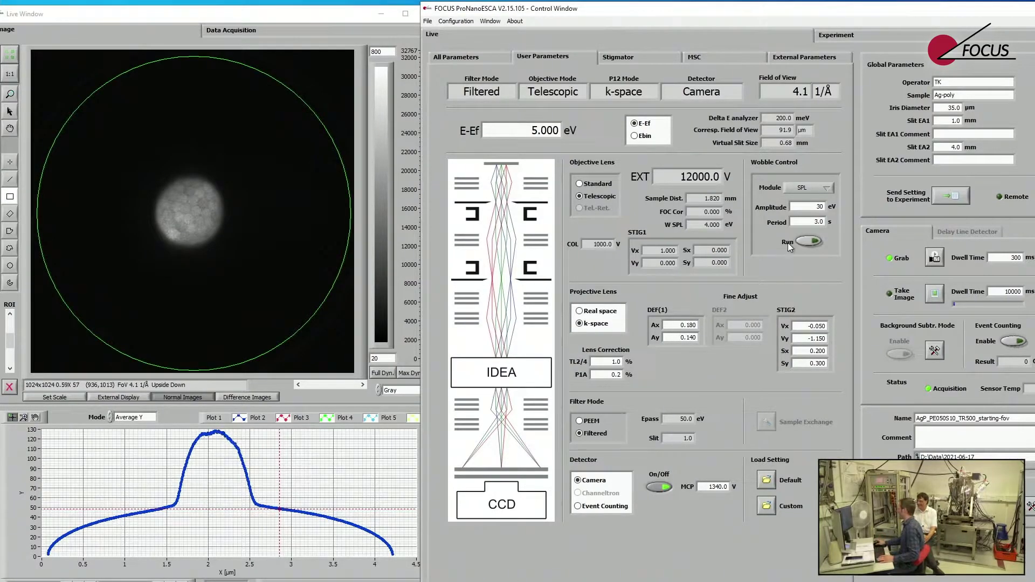
click(729, 57)
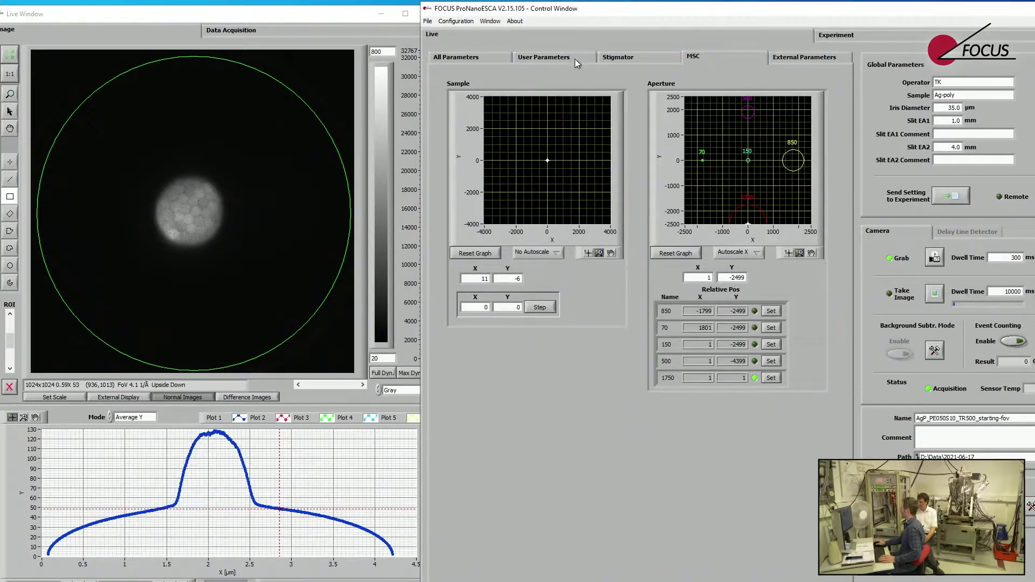
- Try the smaller 150 contrast aperture and view its effect in User Parameters
click(575, 58)
click(734, 59)
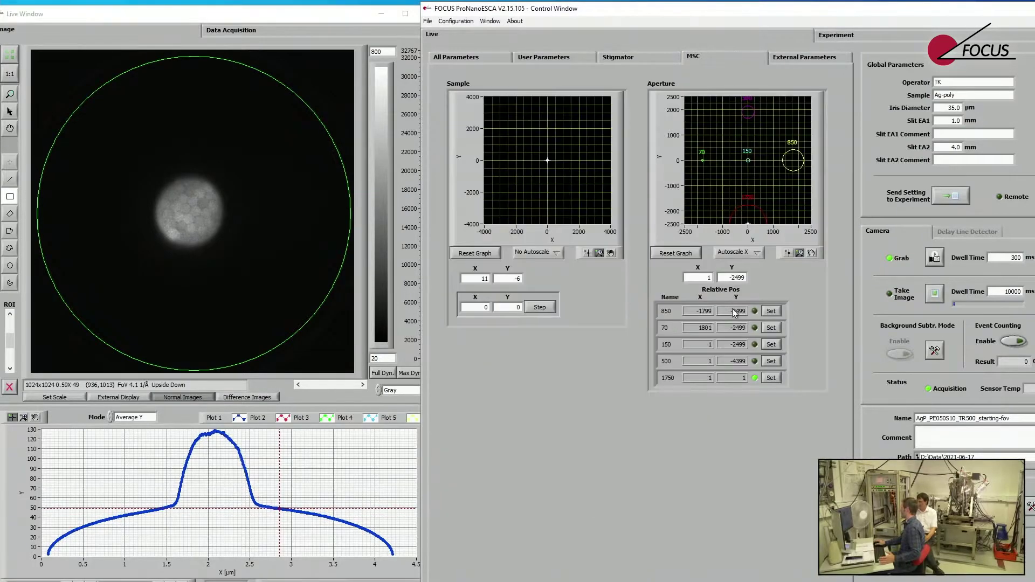
click(771, 344)
click(544, 61)
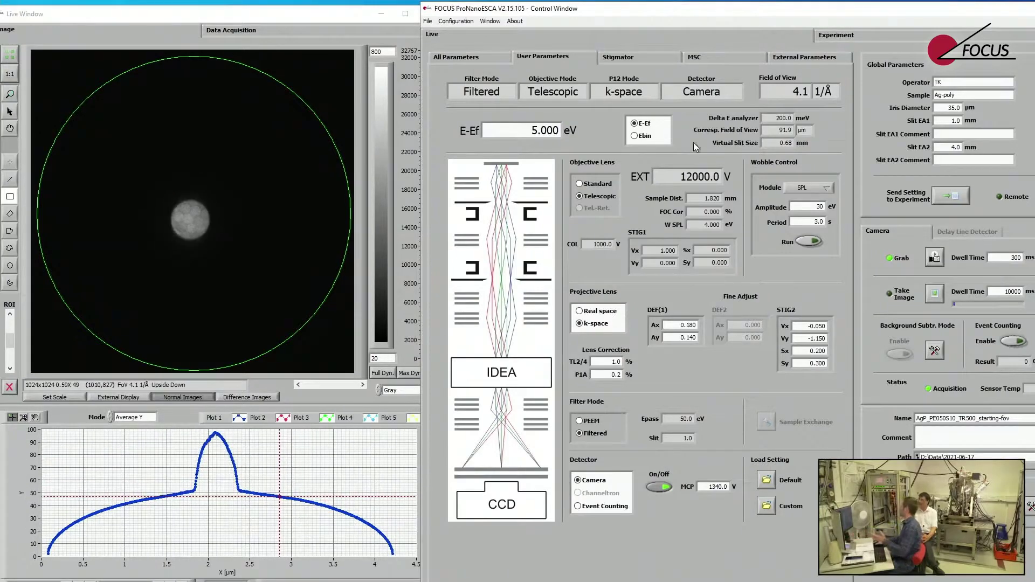
- Restore the 1750 contrast aperture and return to the lens and filter parameters
click(715, 54)
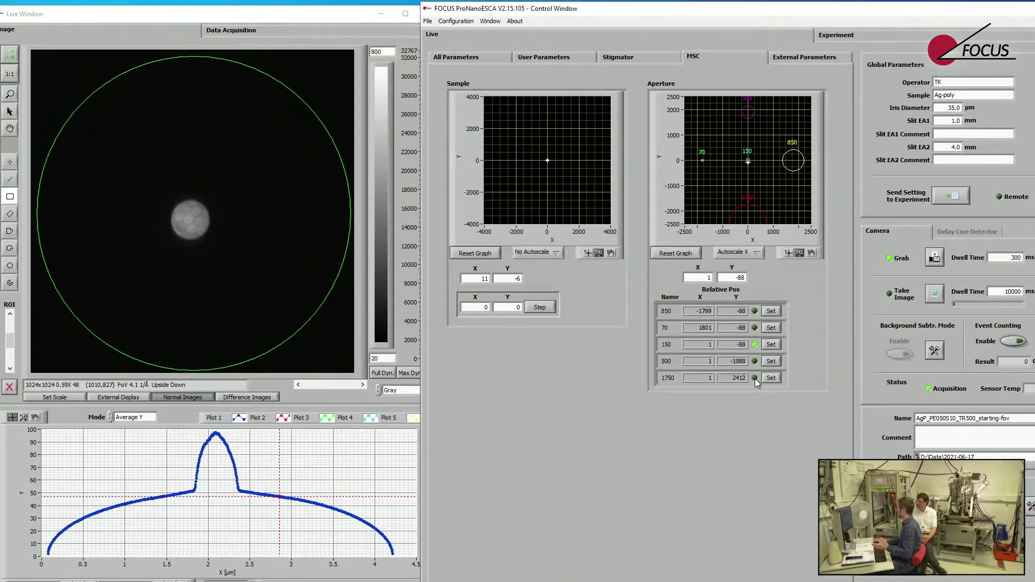
click(771, 379)
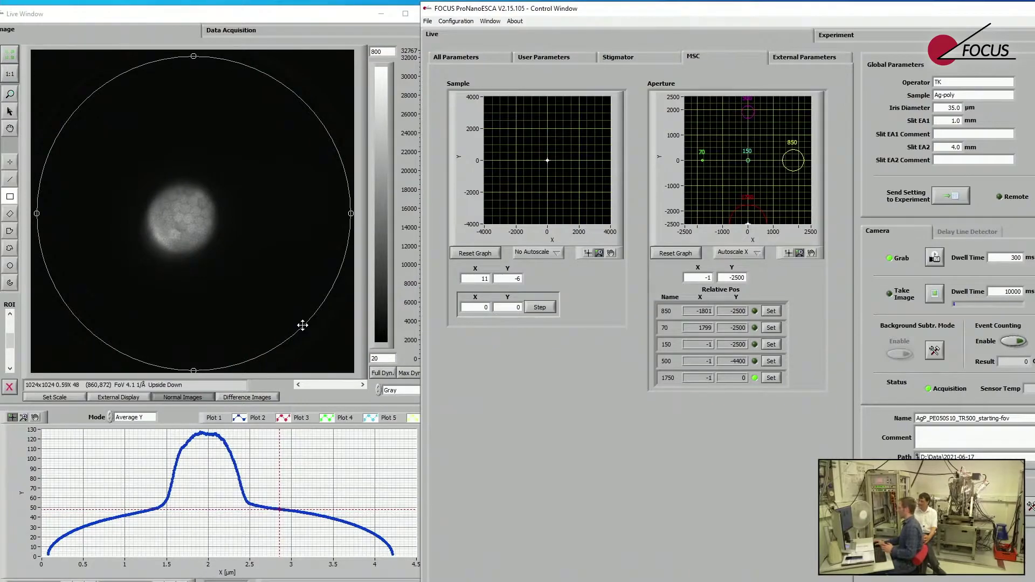
click(585, 54)
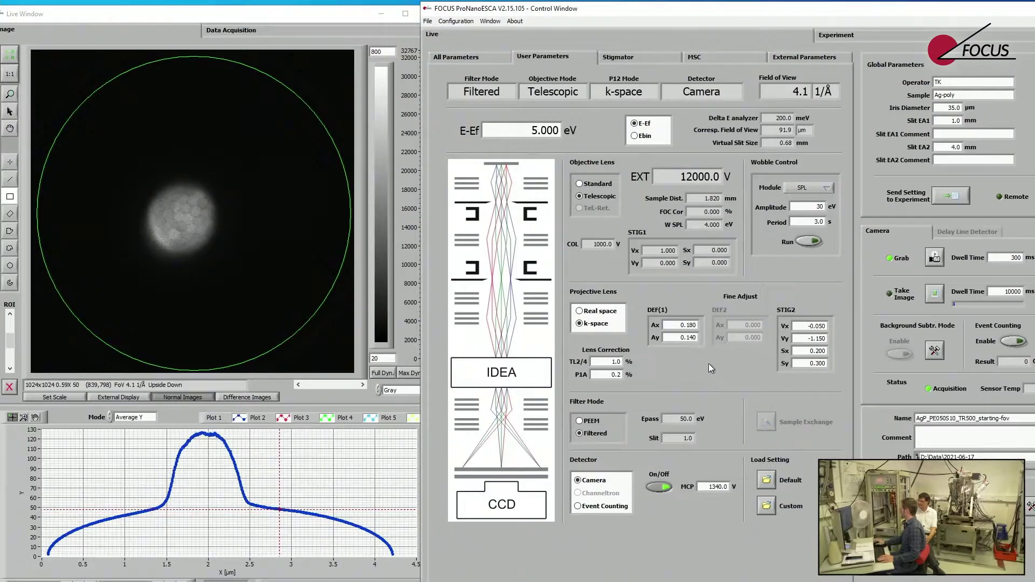
- Raise the filter energy E-Ef to 6 eV and set the MCP to 1440, then 1540 V
click(534, 130)
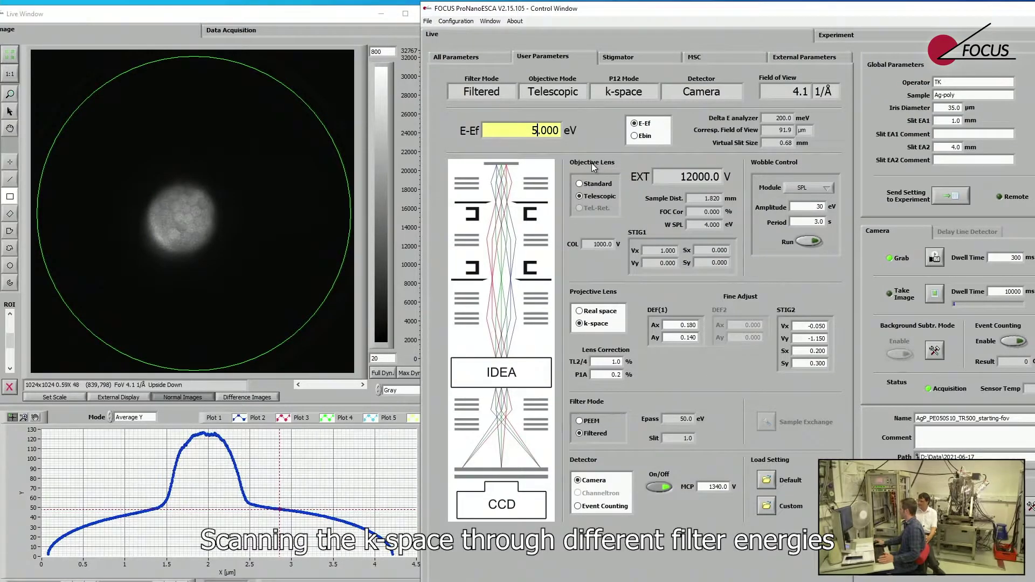
key(Up)
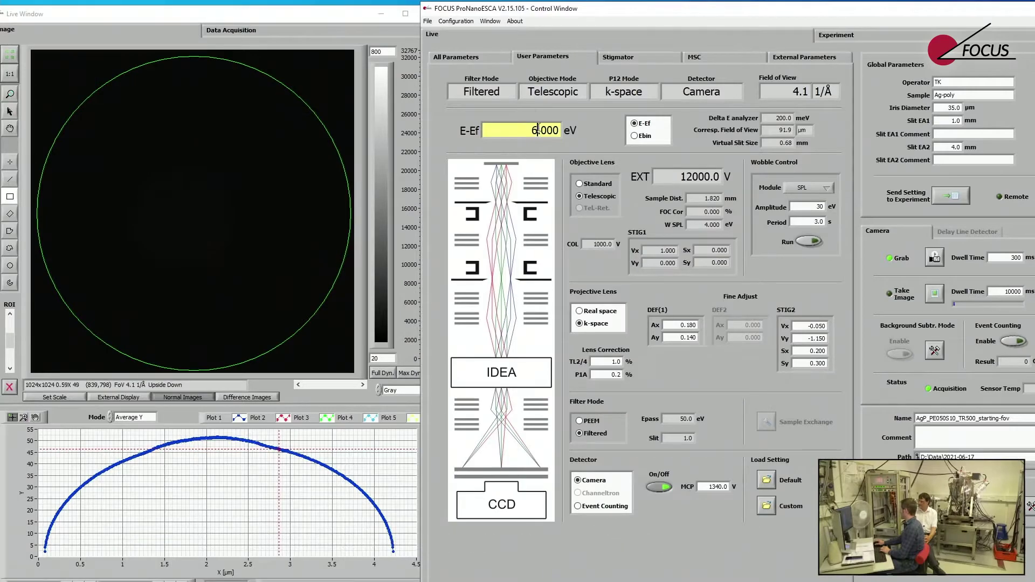
triple_click(718, 487)
text(1440)
key(Return)
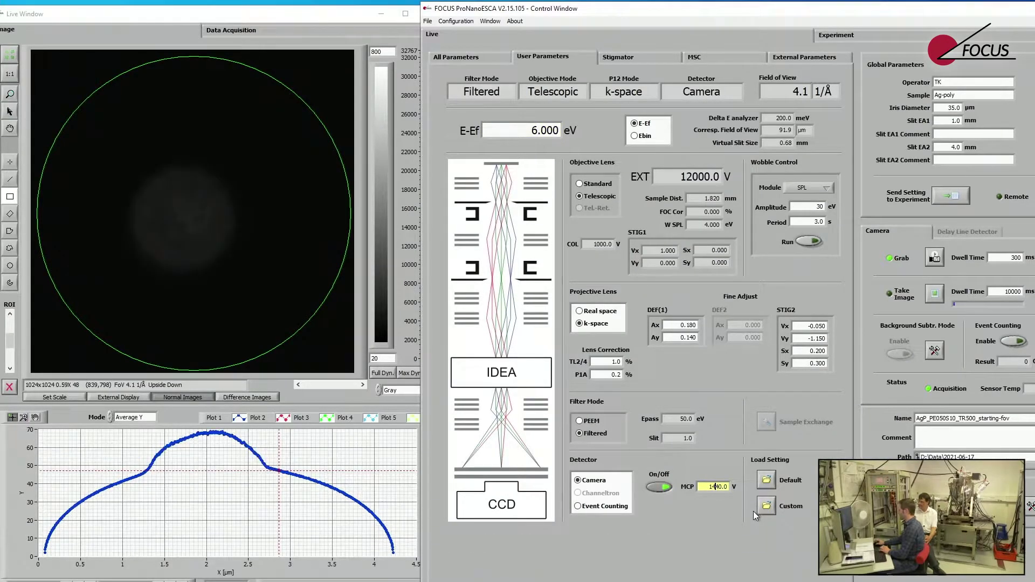
text(1540)
key(Return)
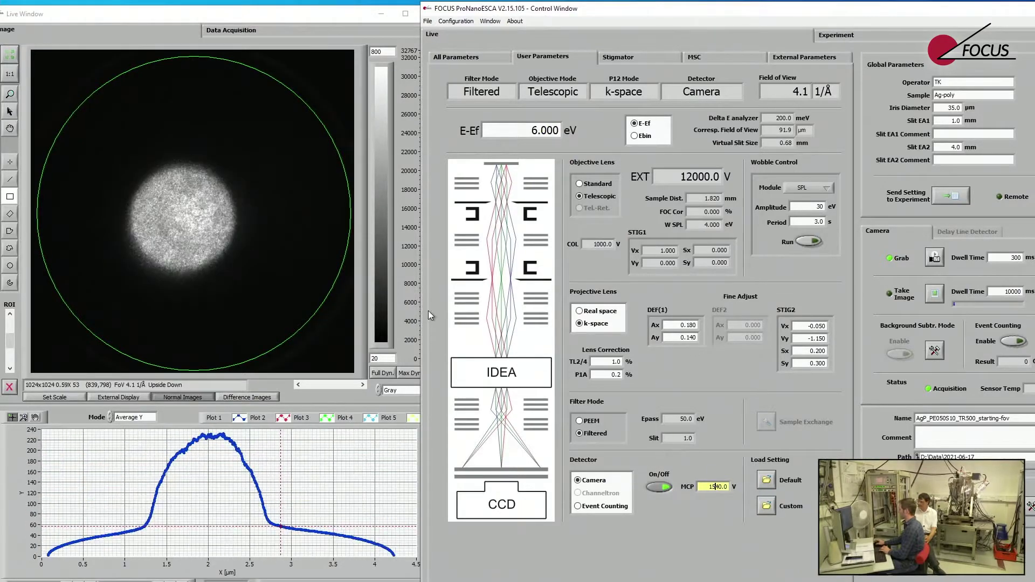
- Set stigmator Vx to -0.010, then to 0.070
triple_click(811, 326)
text(-0.010)
key(Return)
text(0.070)
key(Return)
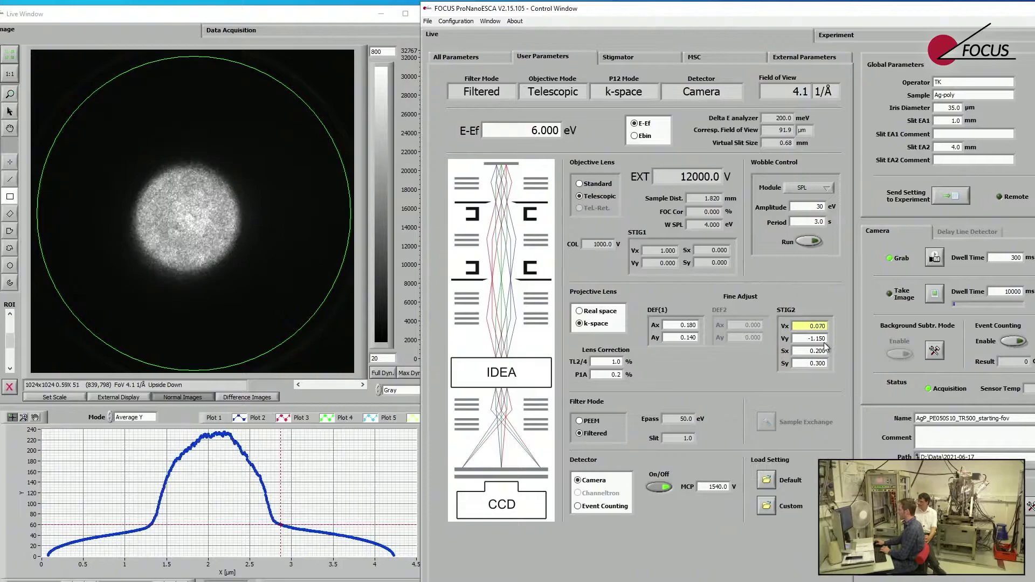
- Step the filter energy through 8 and 10 up to 12 eV, raising the MCP voltage to 1640 V
click(539, 131)
key(Up)
key(Up)
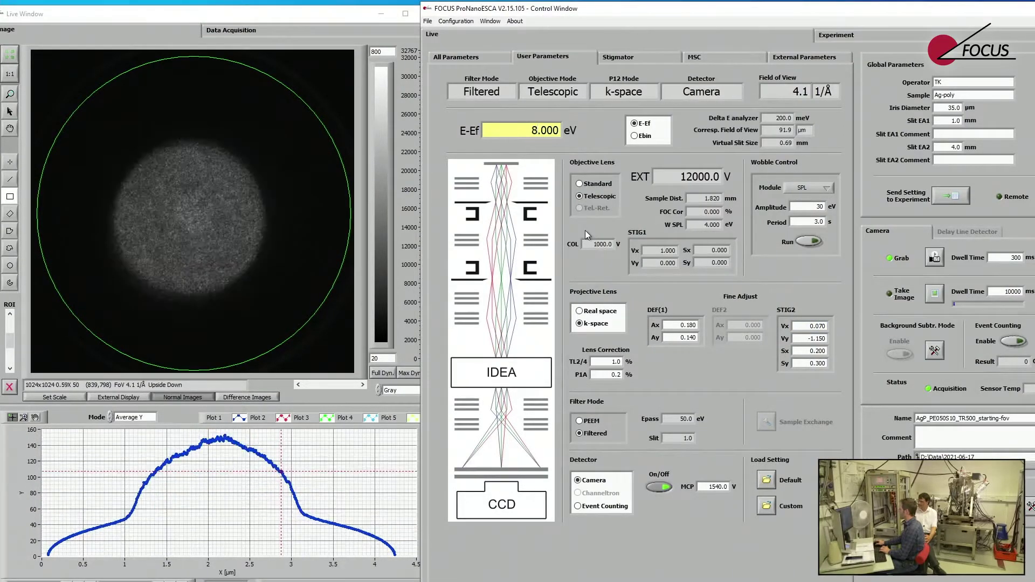
key(Up)
key(Up)
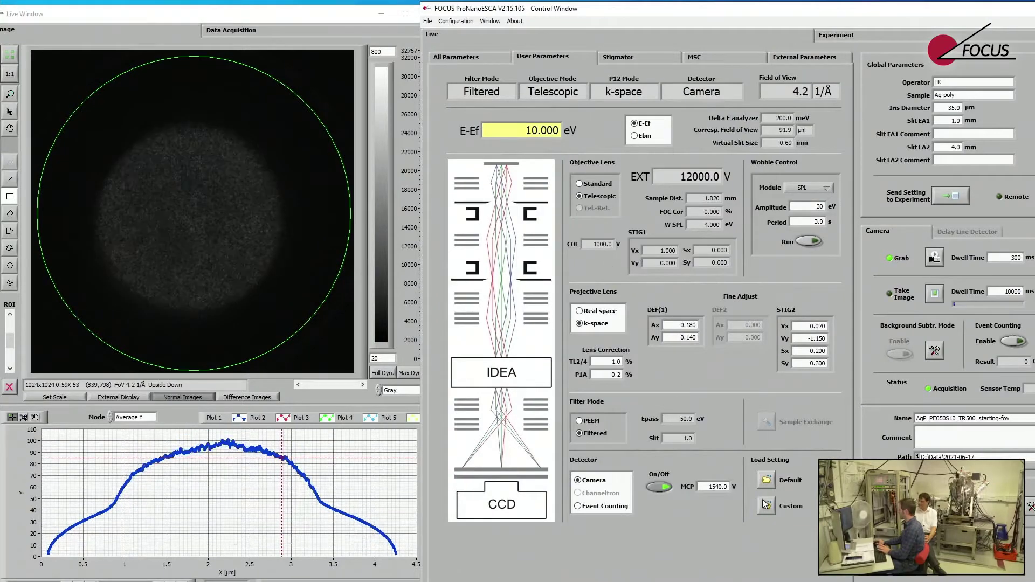
click(724, 489)
key(Up)
key(Up)
key(Up)
key(Up)
key(Up)
key(Up)
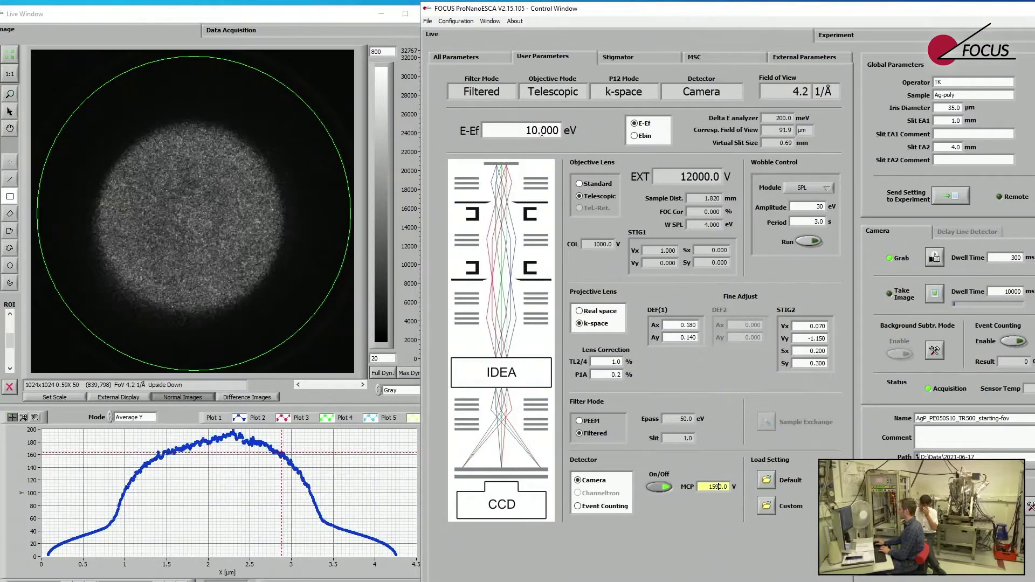
click(541, 131)
key(Up)
key(Up)
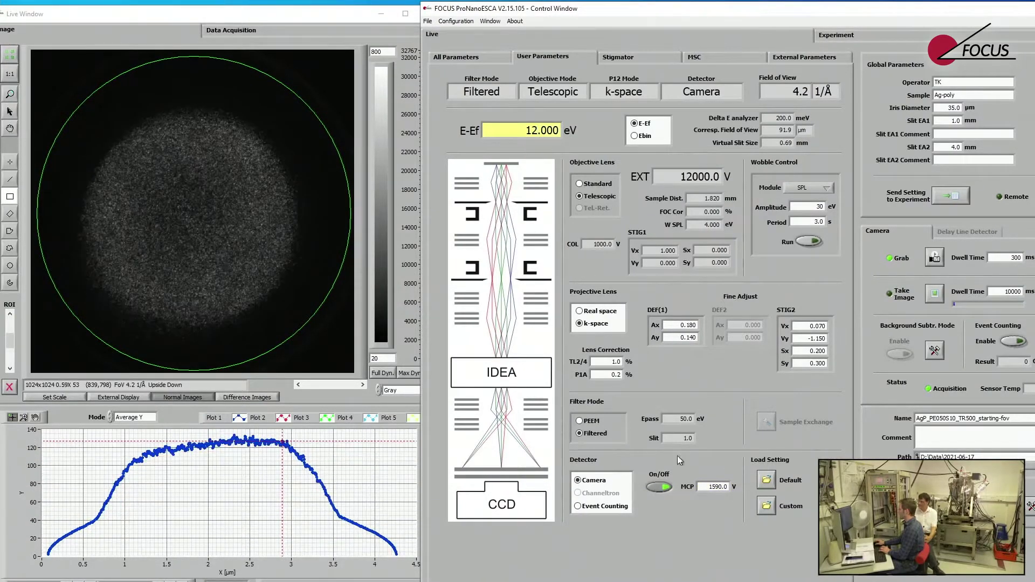
click(718, 488)
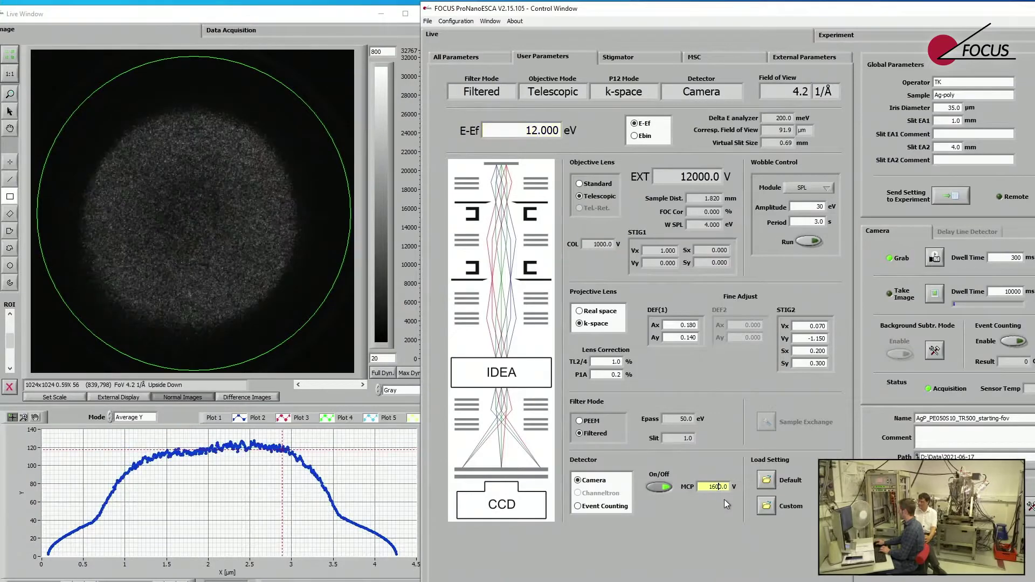
key(Up)
key(Up)
key(Up)
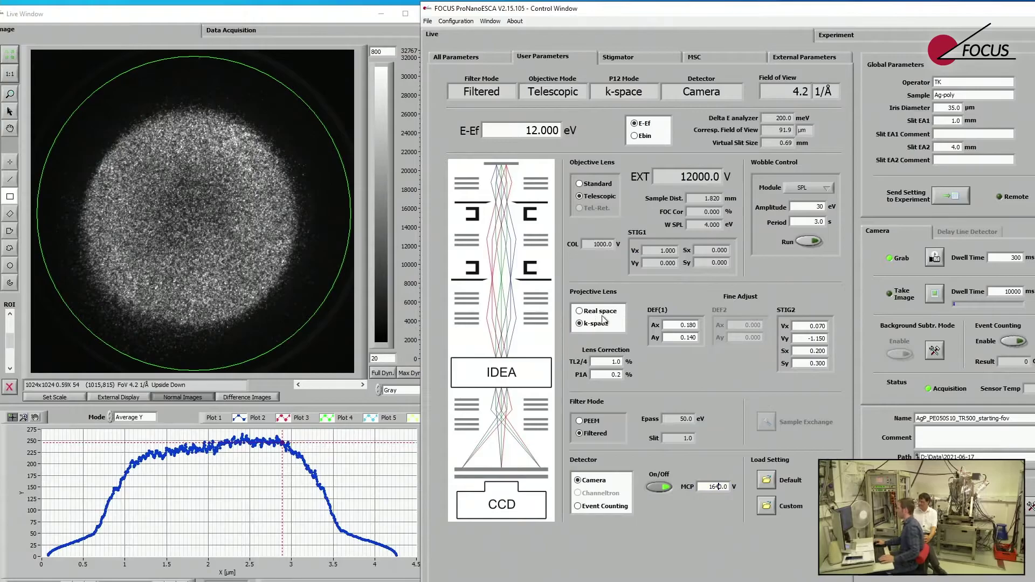
- Adjust the P1A lens correction to 1.0%
click(609, 375)
key(Up)
key(Up)
key(Up)
key(Up)
key(Up)
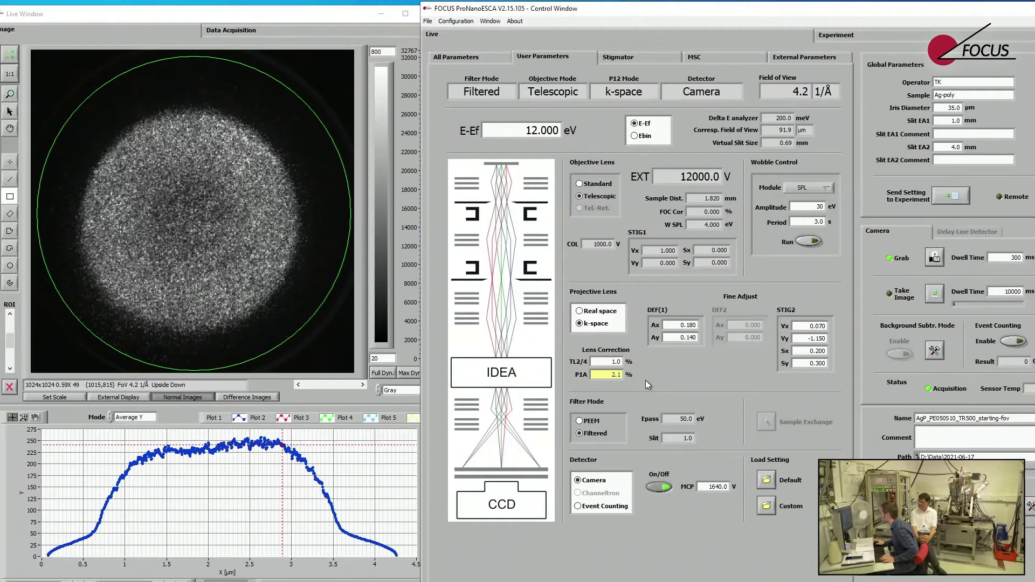
key(Down)
key(Down)
key(Down)
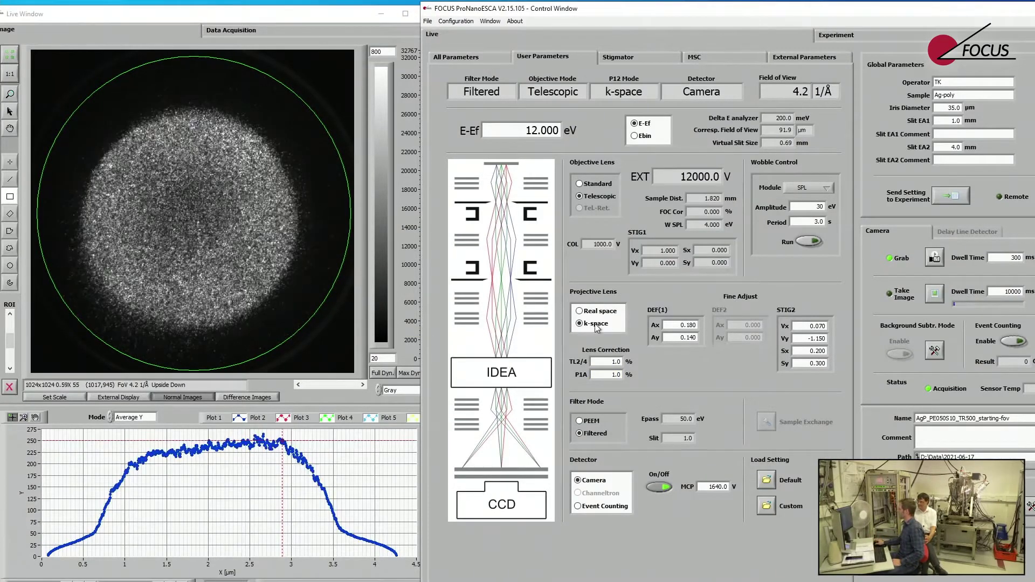
- Step the filter energy up from 12 eV to about 16.9 eV
click(534, 132)
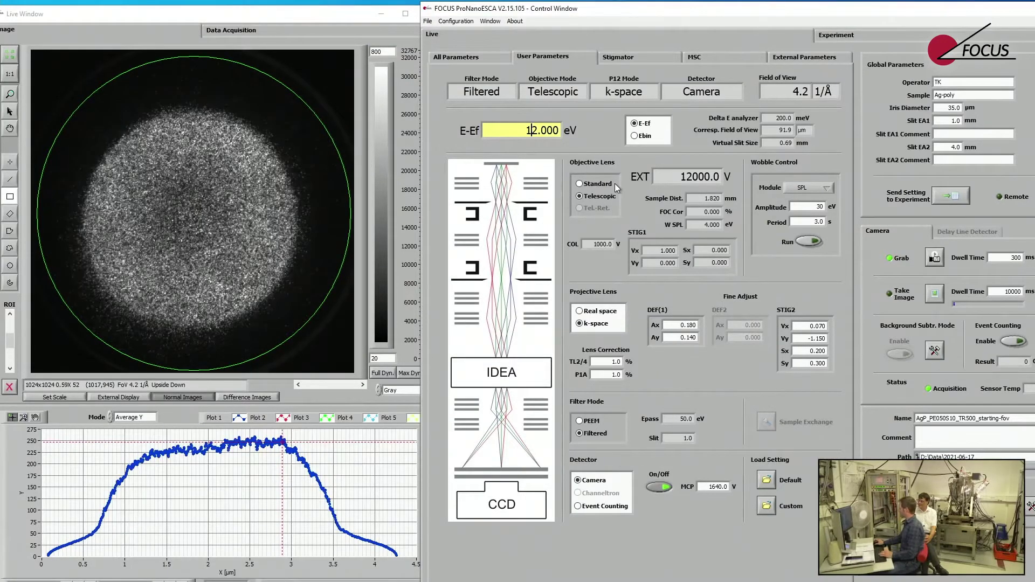
key(Up)
key(Down)
key(Up)
key(Up)
key(Up)
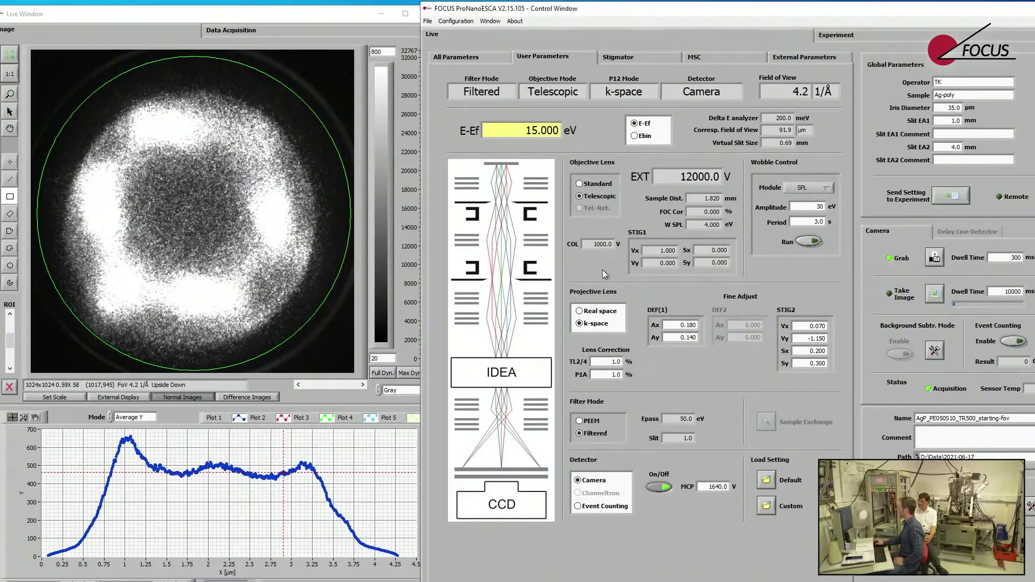
click(354, 348)
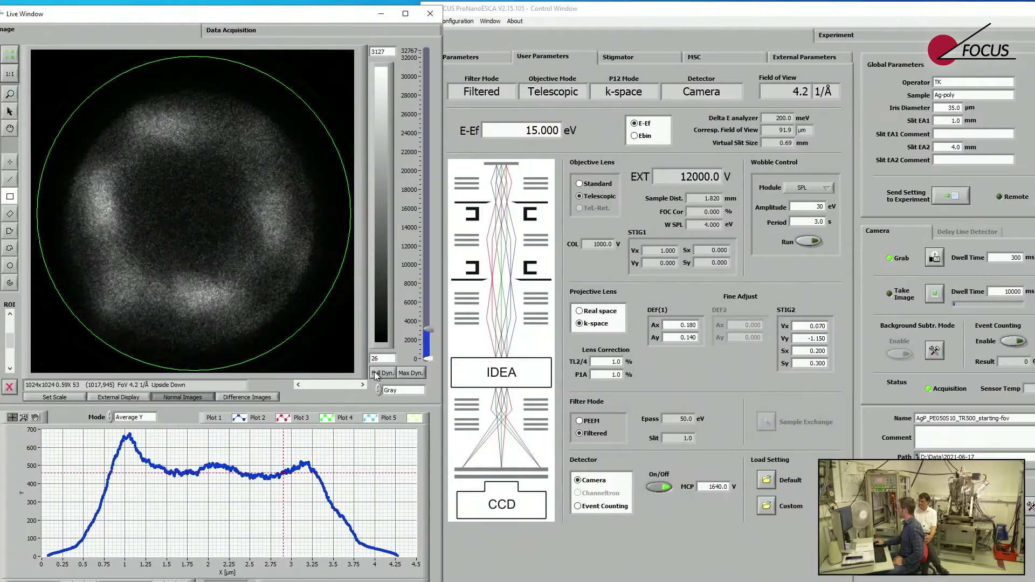
click(537, 132)
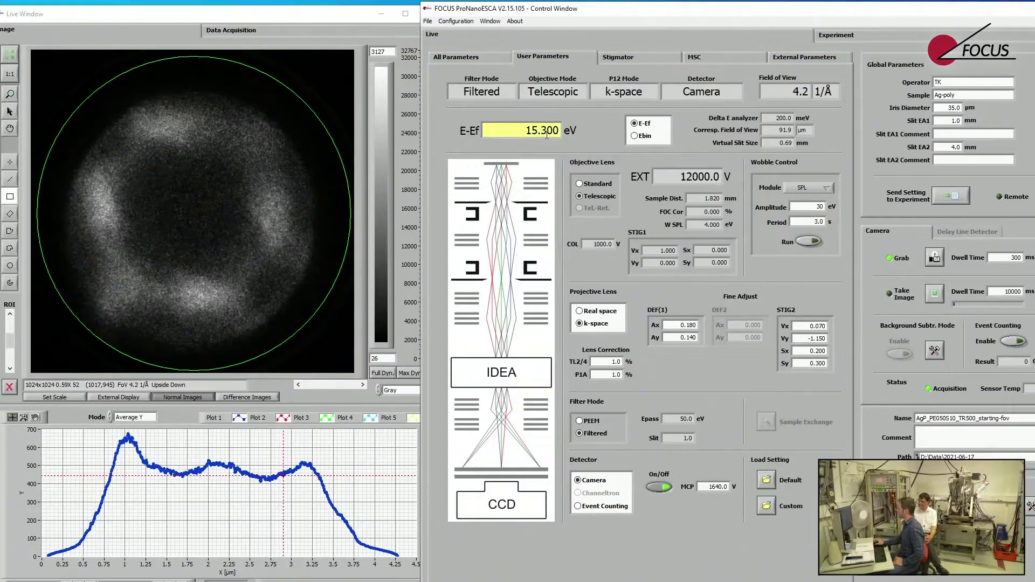
key(Left)
key(Left)
key(Up)
key(Up)
key(Up)
key(Up)
key(Up)
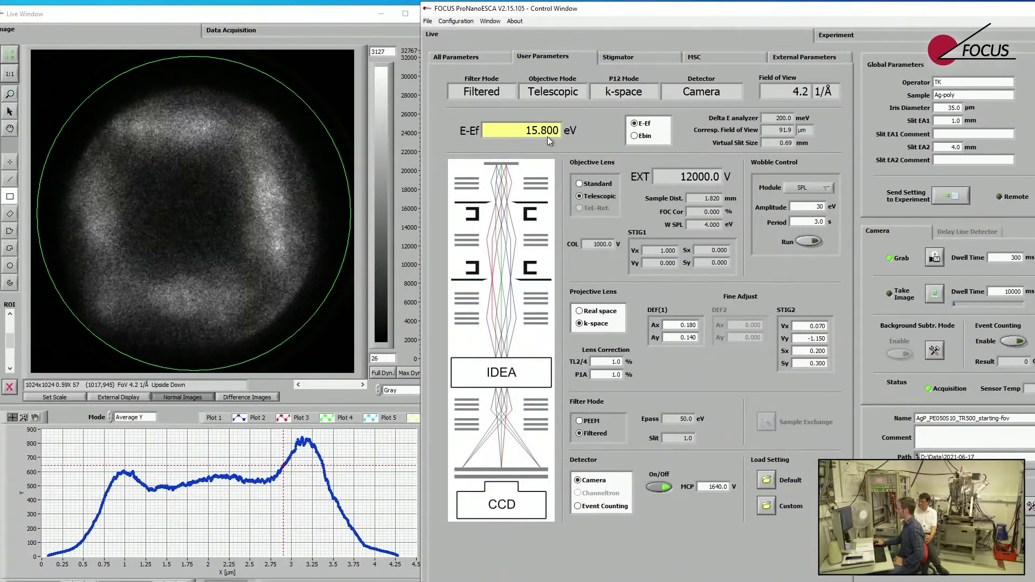
key(Up)
key(Up)
key(Up)
key(Up)
key(Up)
key(Up)
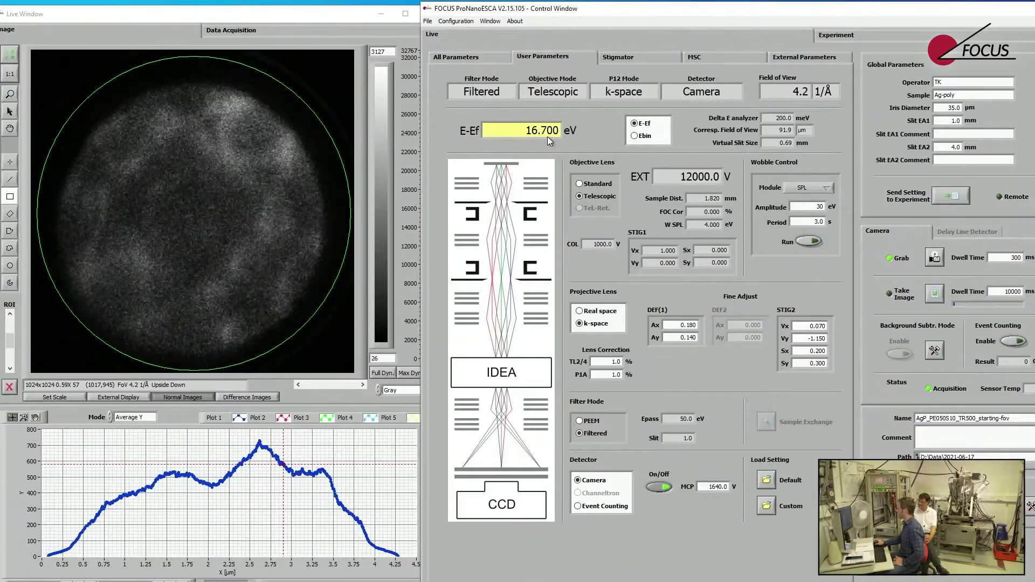
key(Up)
key(Up)
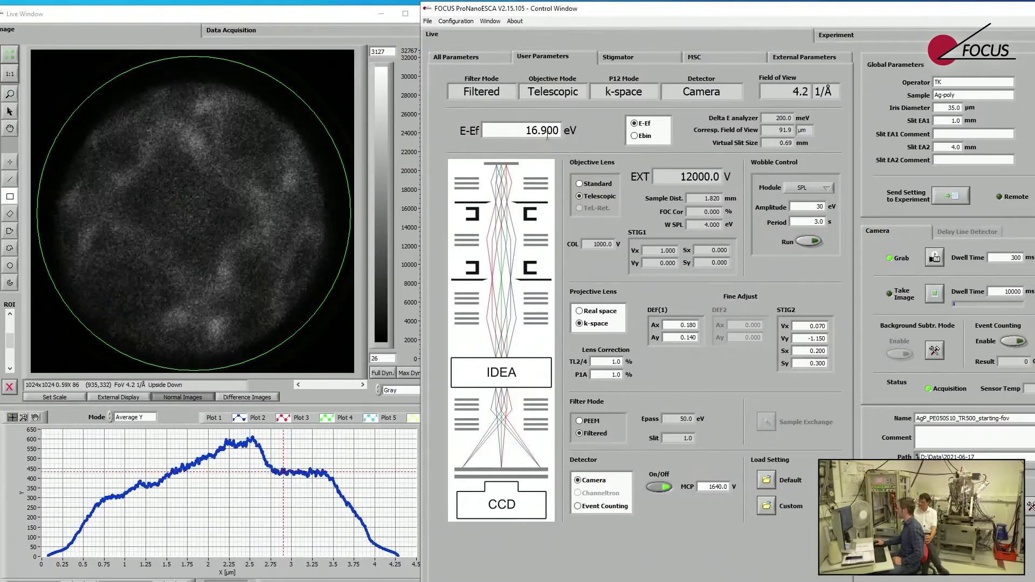
- Raise the filter energy to 18 eV and the MCP voltage to 1750 V
click(546, 132)
key(Up)
key(Up)
key(Up)
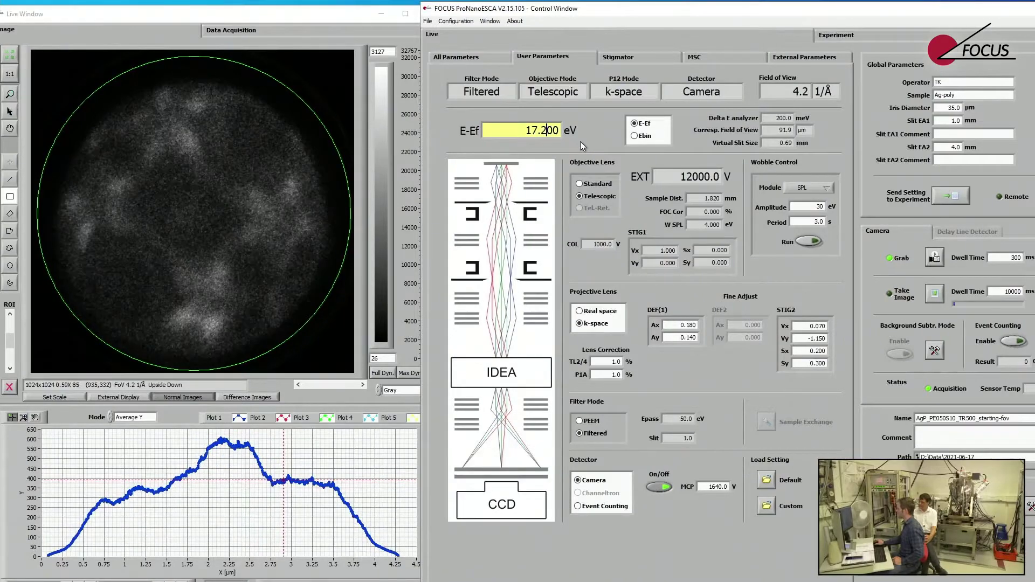
key(Up)
key(Up)
key(Up)
key(Up)
key(Up)
key(Up)
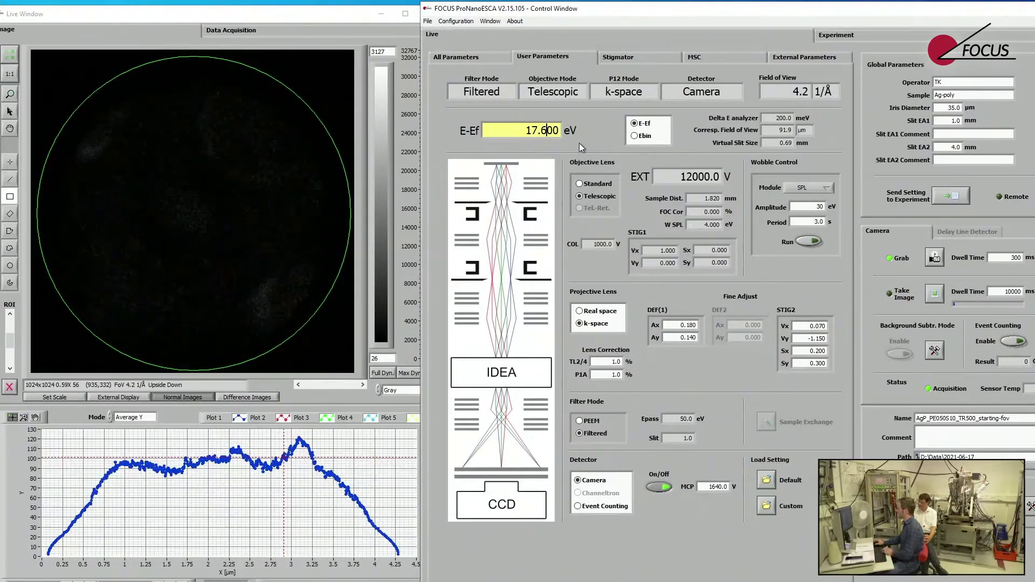
key(Up)
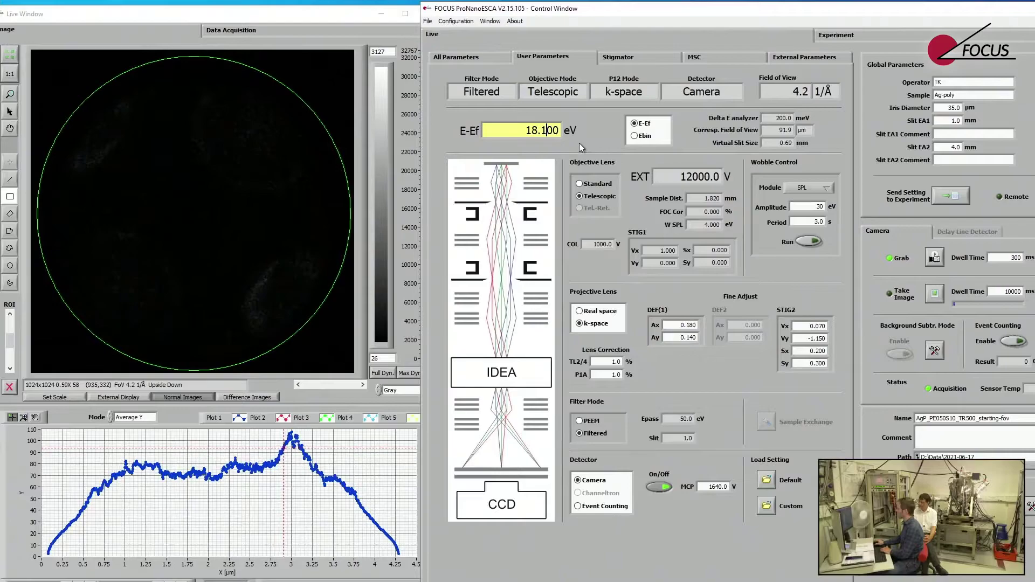
click(721, 487)
key(Up)
key(Up)
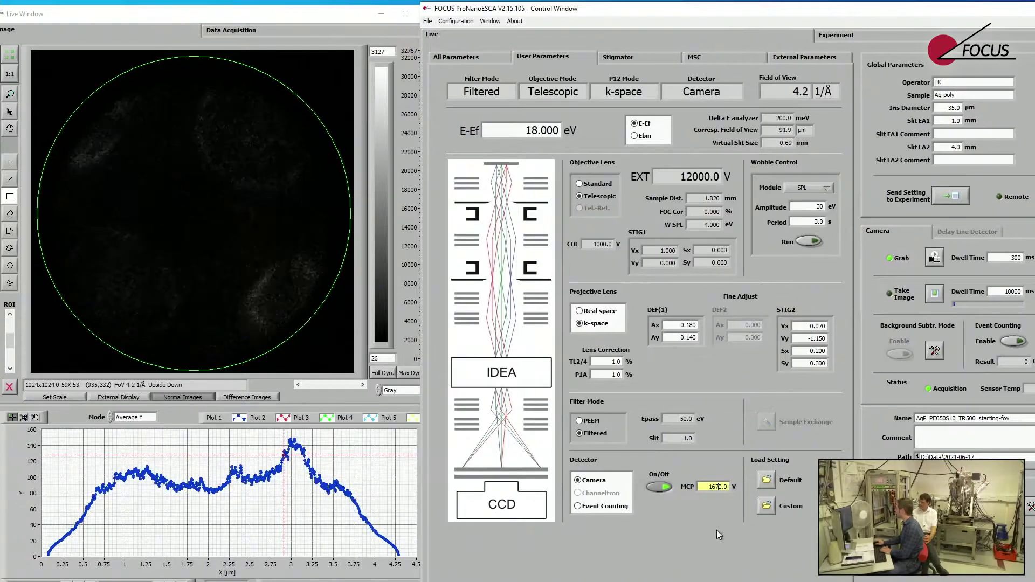
key(Up)
key(Up)
key(Up)
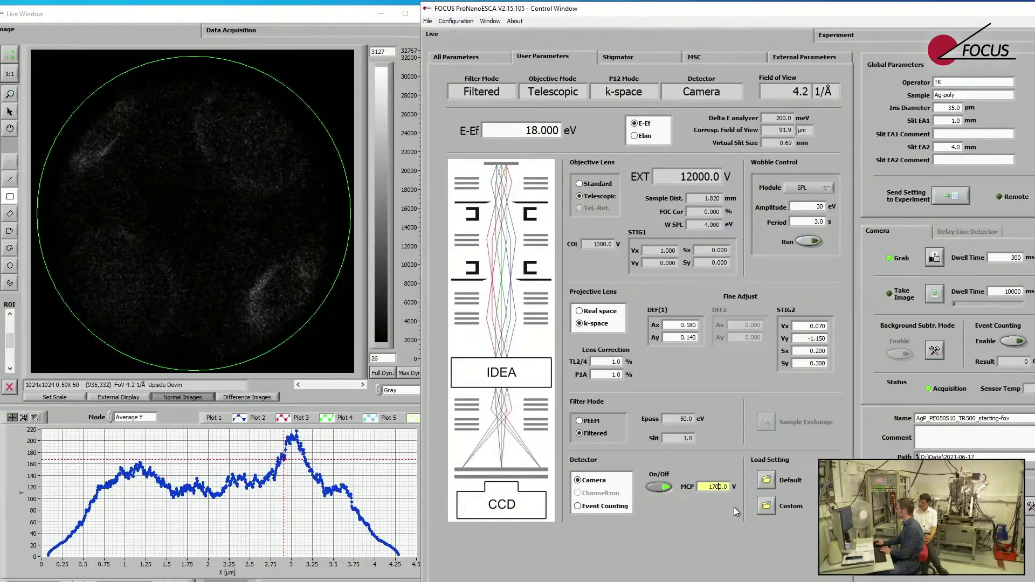
key(Up)
key(Up)
key(Up)
key(Up)
key(Up)
- Step the filter energy to 21 eV and rearrange the live image and control windows
click(528, 130)
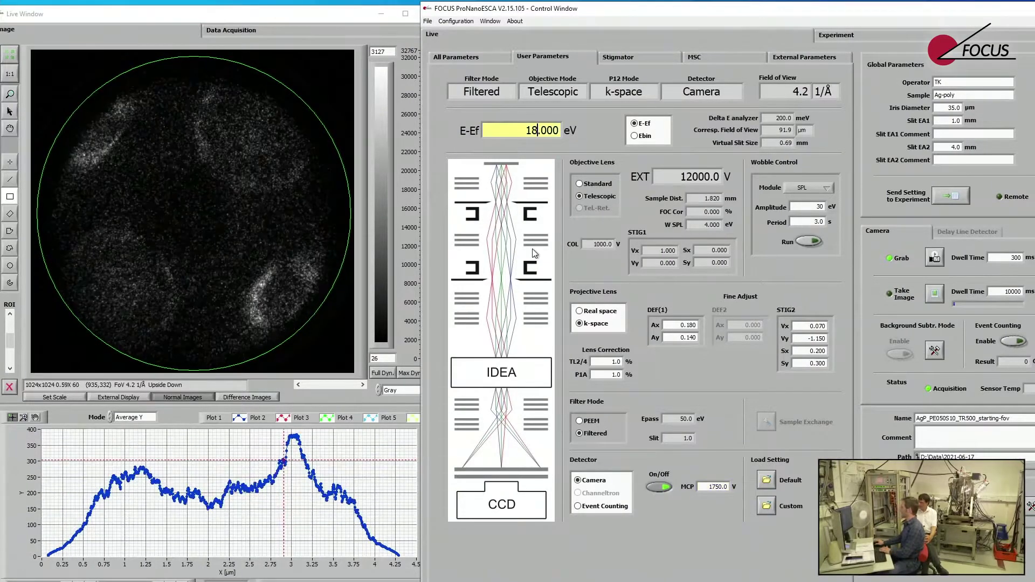
key(Up)
key(Up)
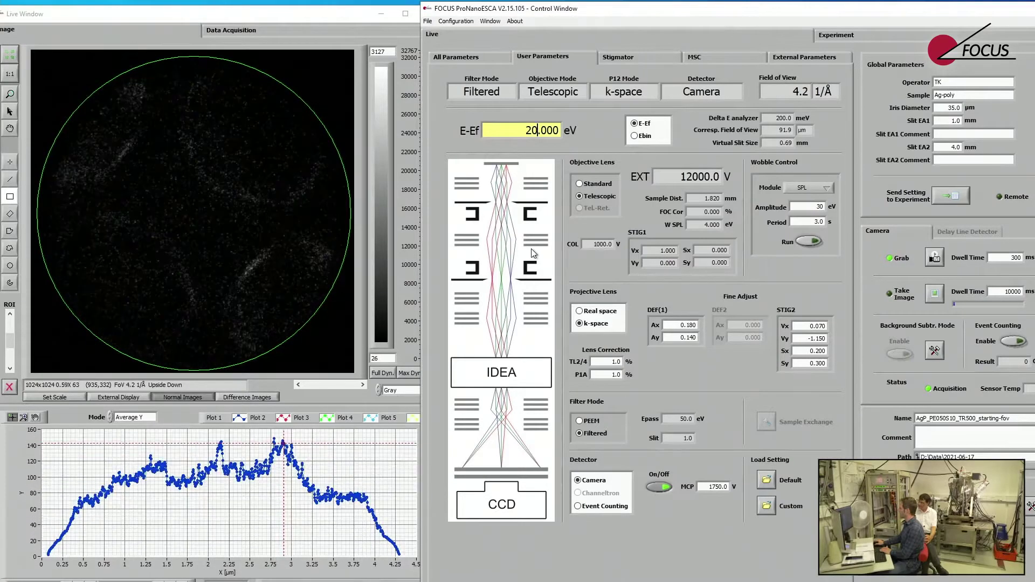
key(Up)
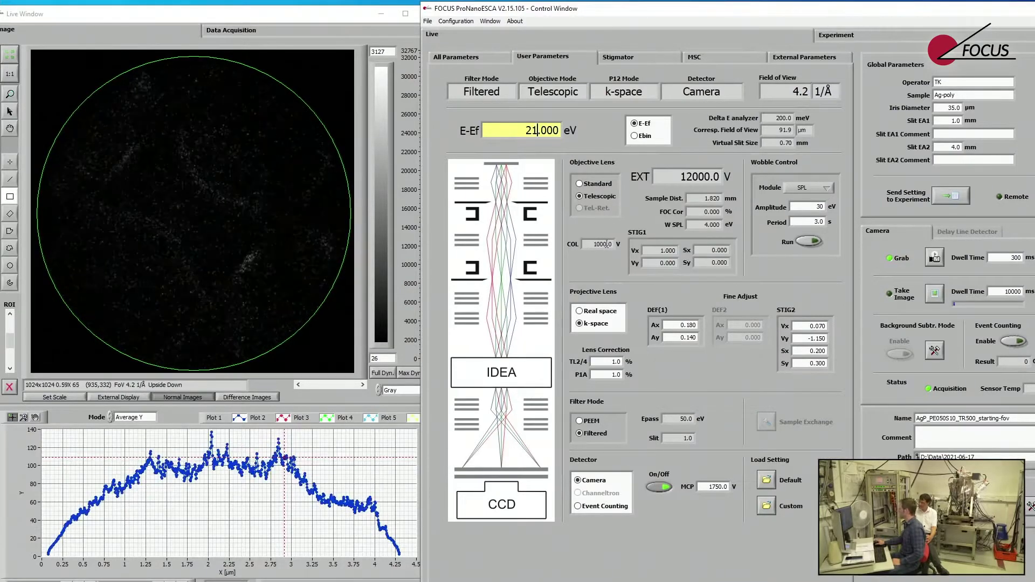
click(718, 488)
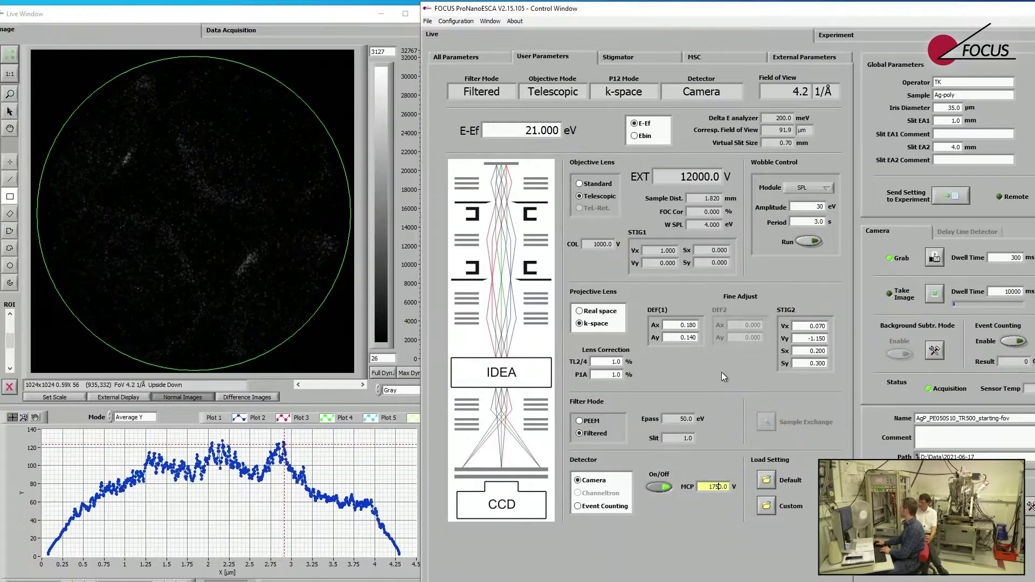
click(392, 379)
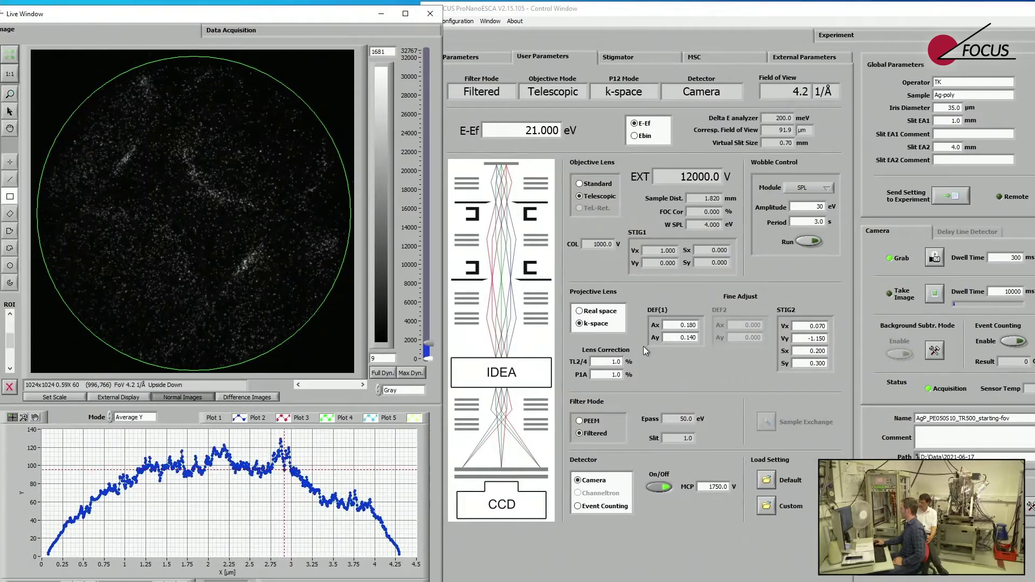
click(731, 37)
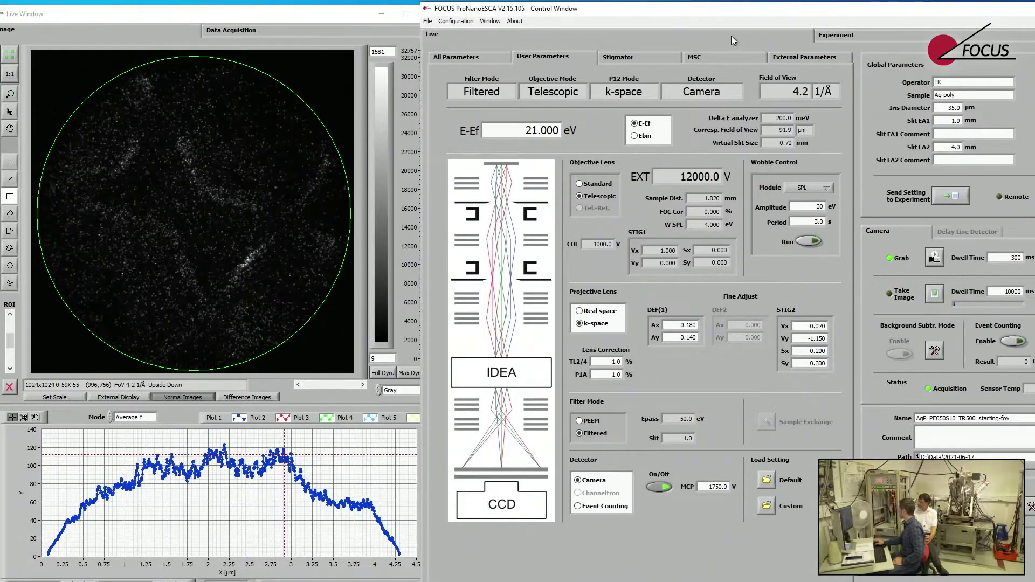
drag(748, 15, 702, 15)
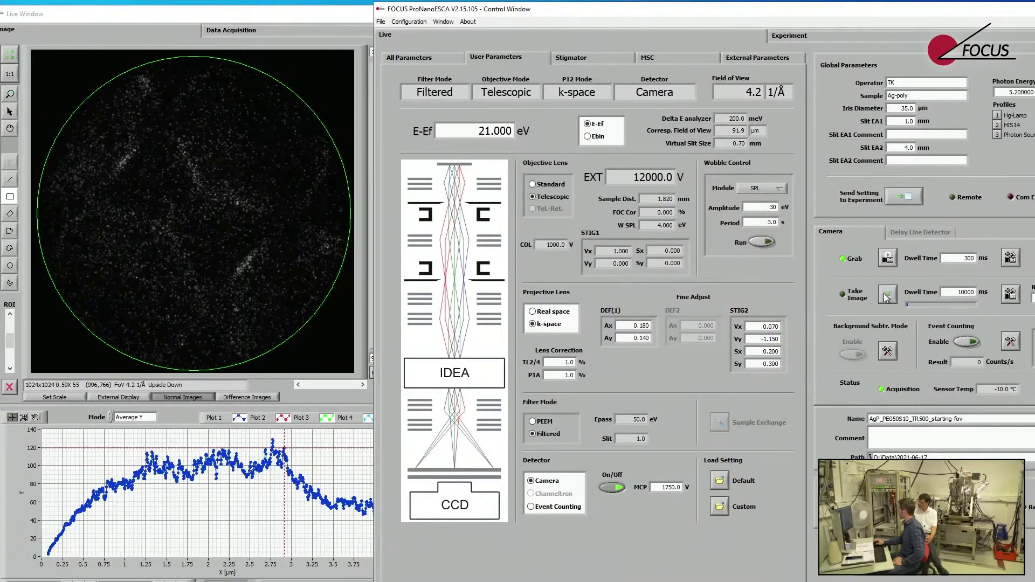
- Change the name ending to TK4-1_21eV_left and move the control window to reveal the image
drag(915, 419, 983, 420)
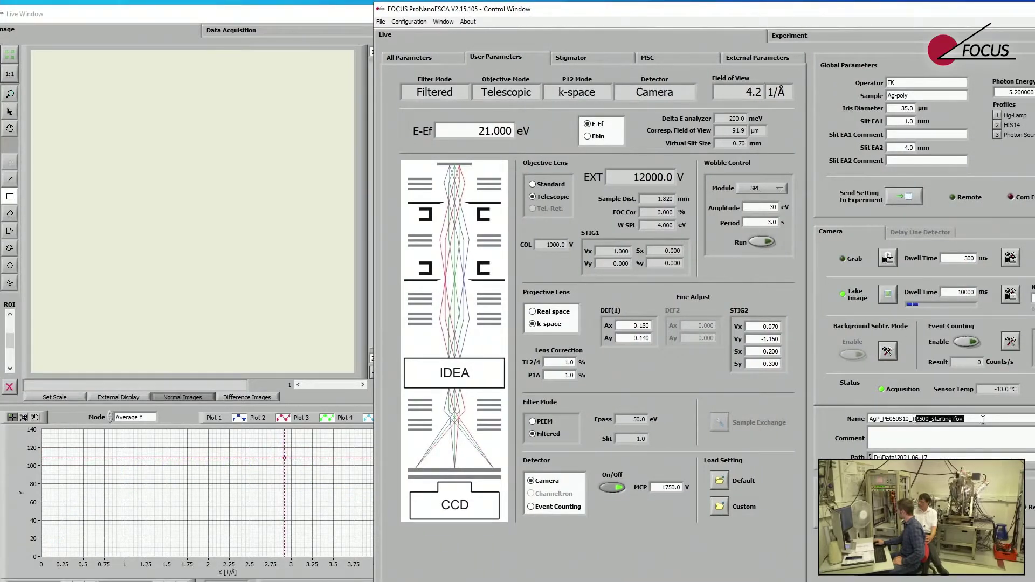
text(K4-1)
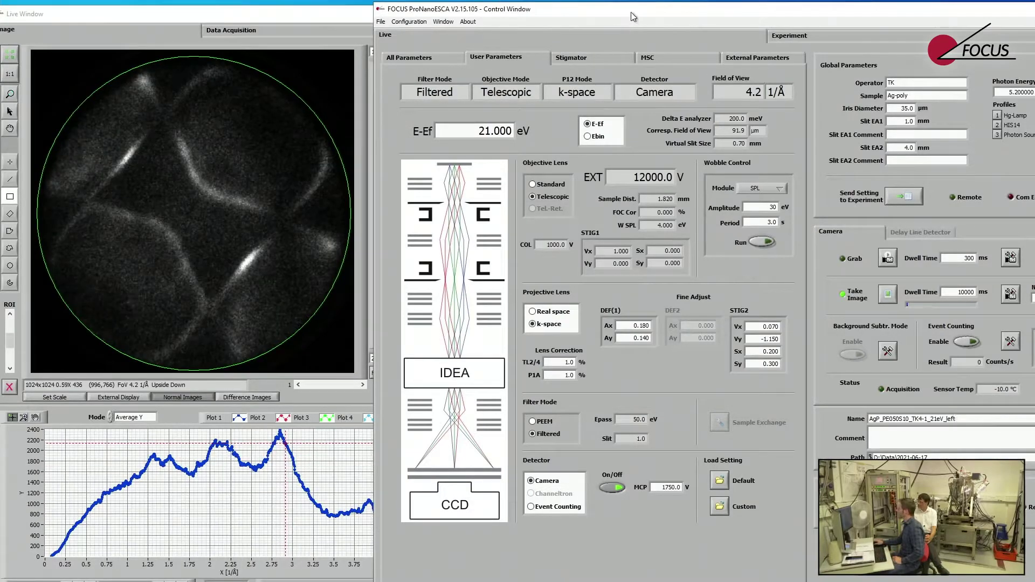
drag(631, 11, 689, 13)
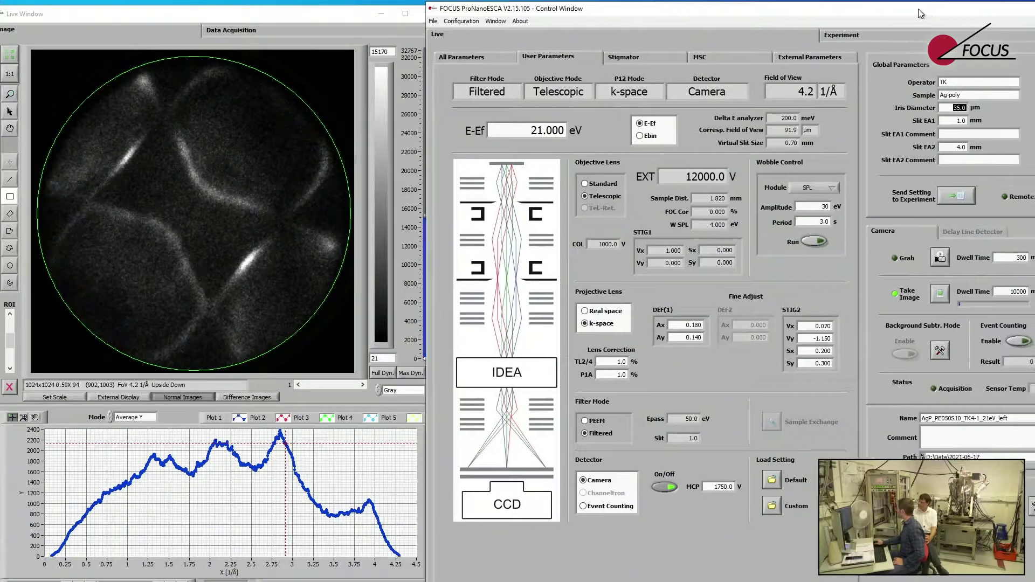
drag(907, 9, 751, 30)
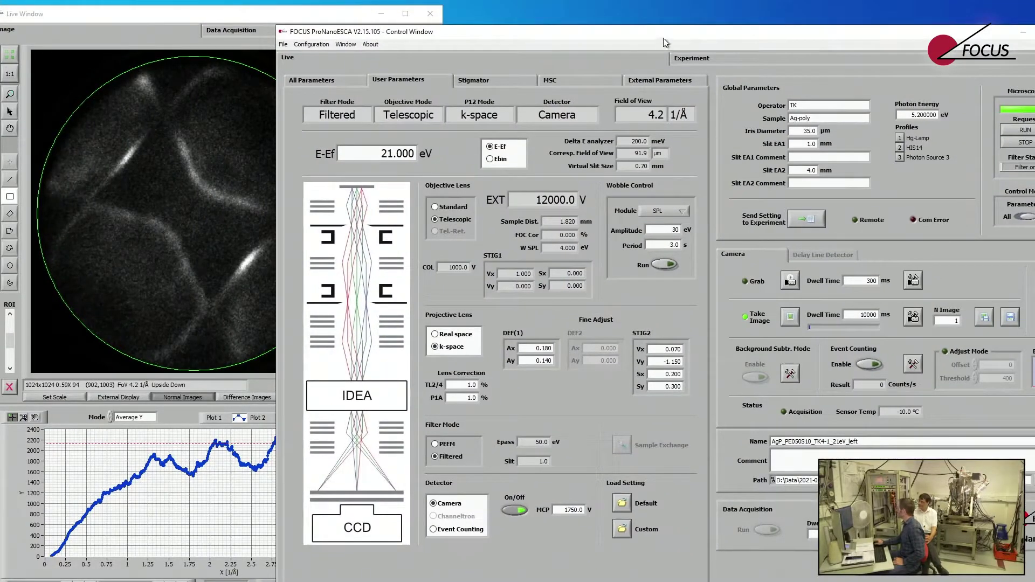
drag(663, 38, 824, 15)
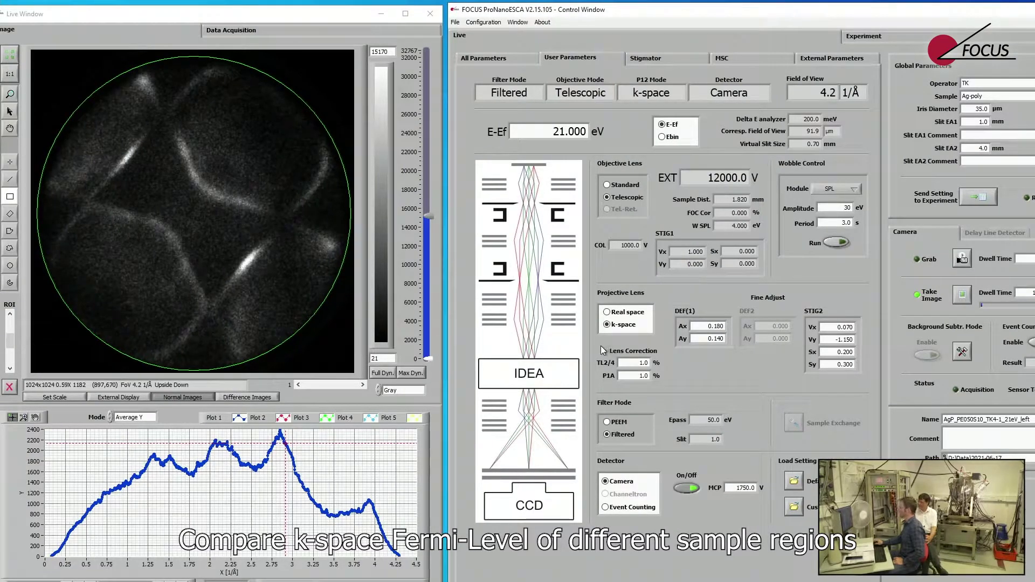
- Switch the projective lens to real-space imaging and lower the MCP to 1350 V
click(607, 312)
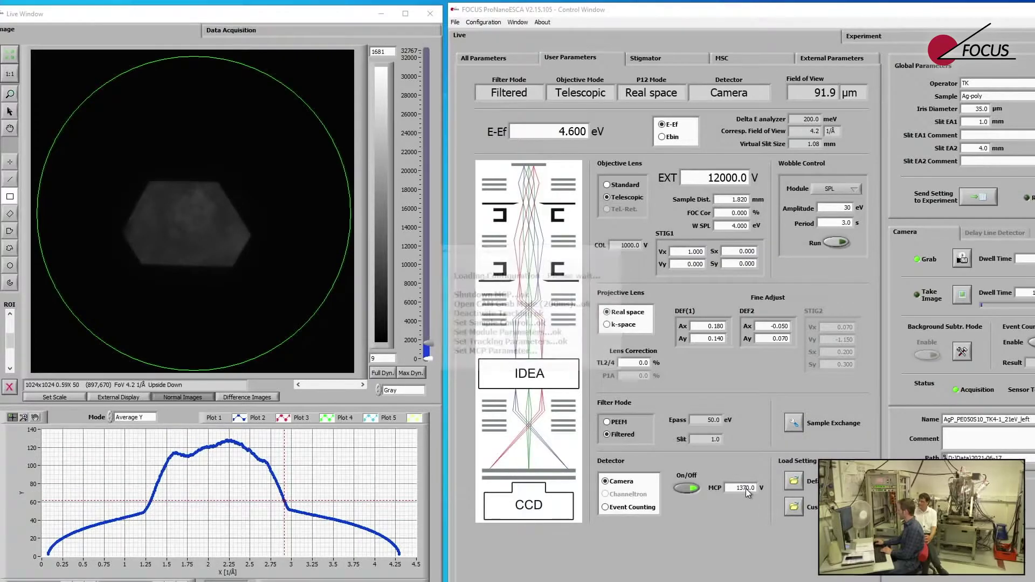
click(746, 488)
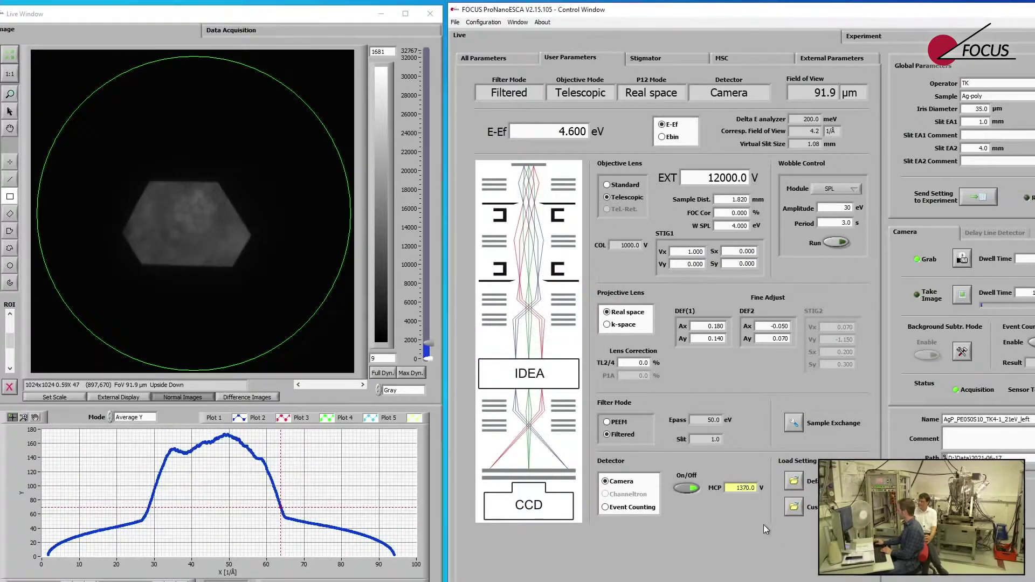
key(Down)
key(Down)
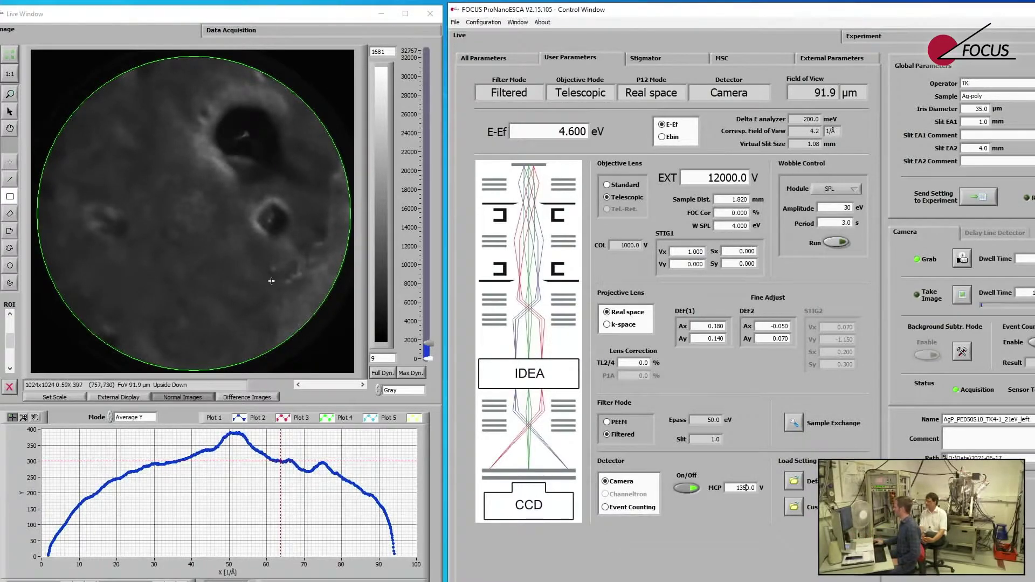
- Outline a hexagonal region and set the display range to 32–800
drag(10, 344, 9, 331)
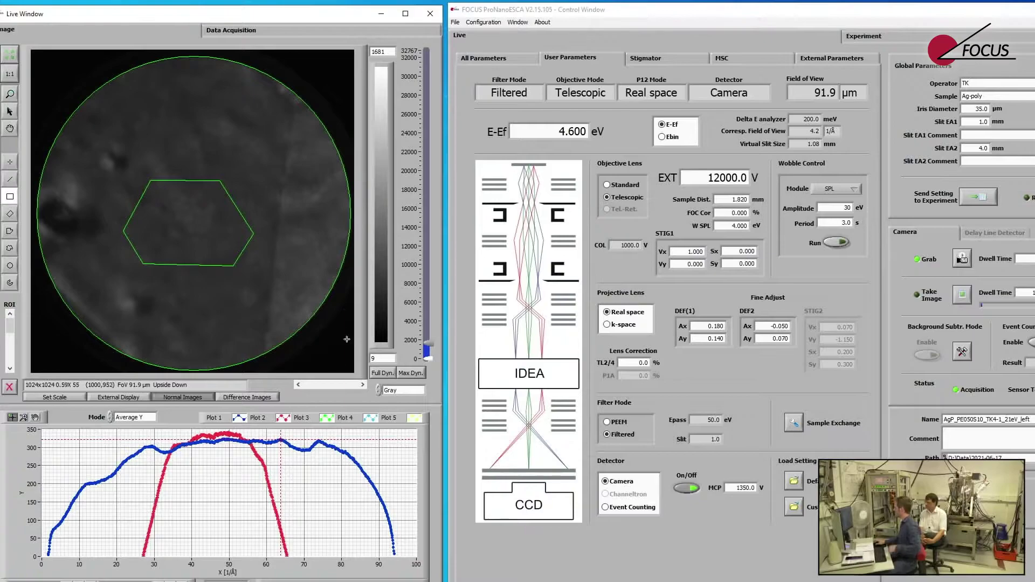
click(379, 374)
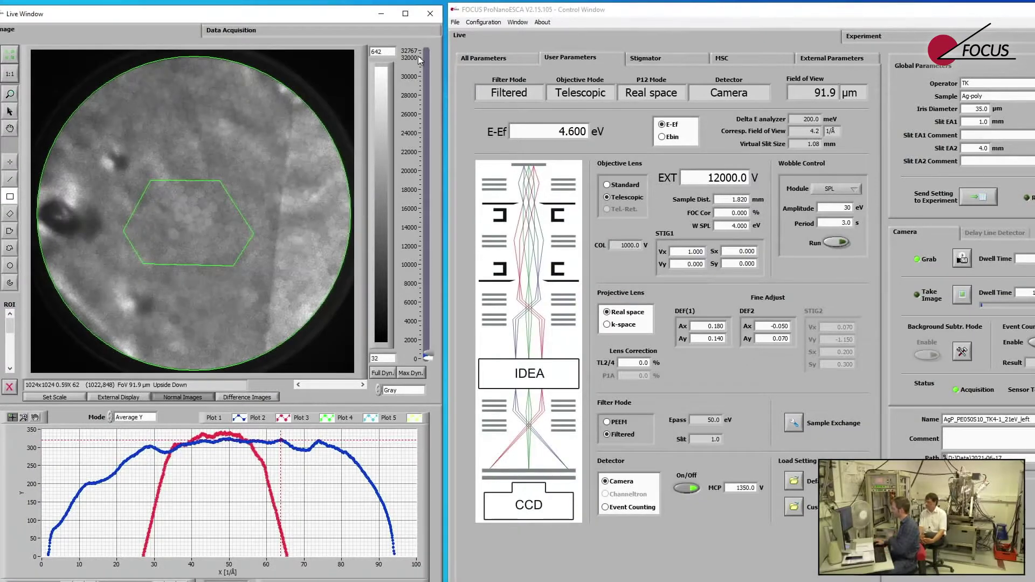
text(800)
key(Return)
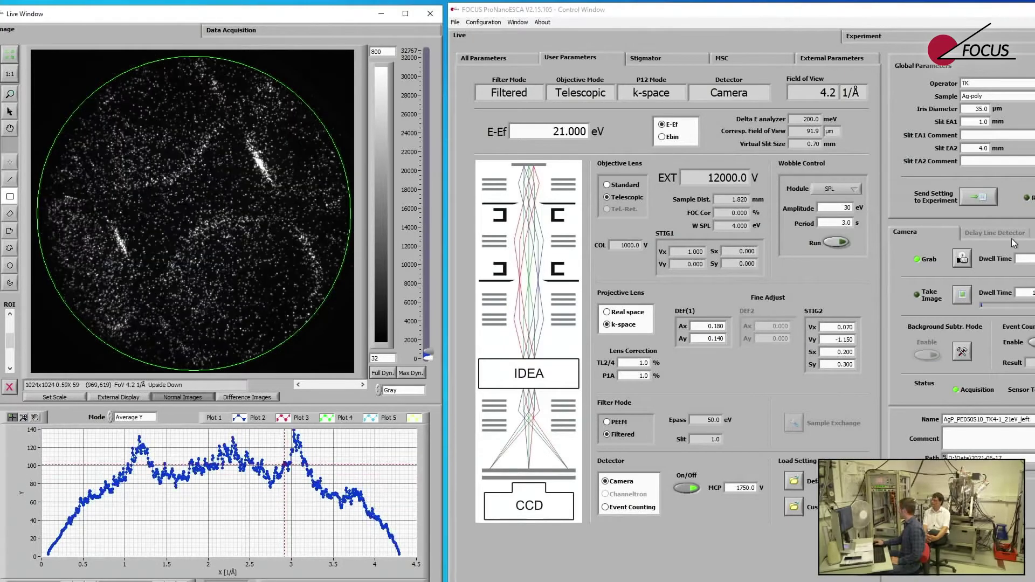
- Delete the trailing 'left' from the measurement name, shifting the control window as needed
click(807, 9)
drag(806, 8, 774, 11)
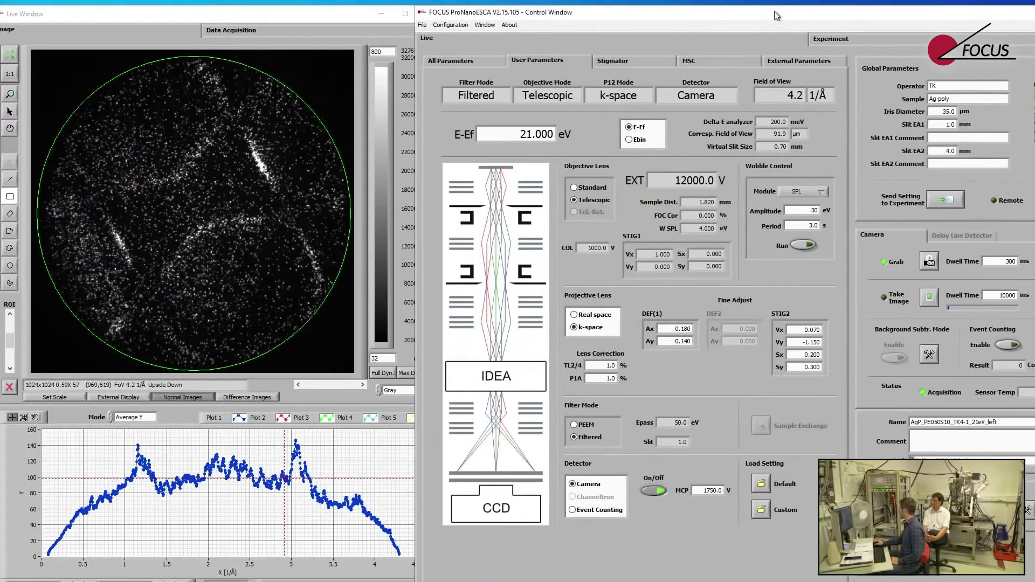
drag(893, 7, 856, 7)
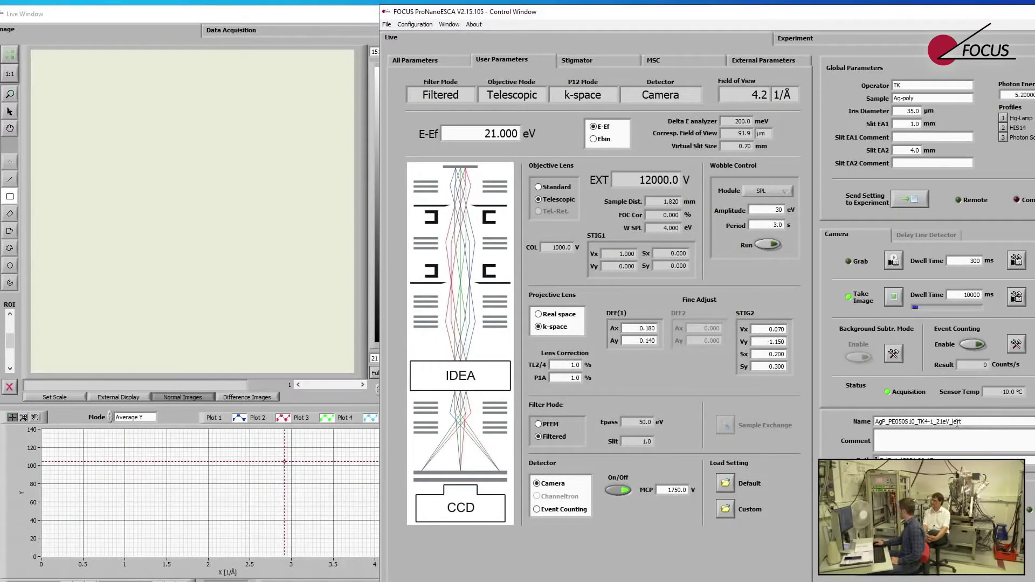
key(BackSpace)
key(BackSpace)
key(BackSpace)
key(BackSpace)
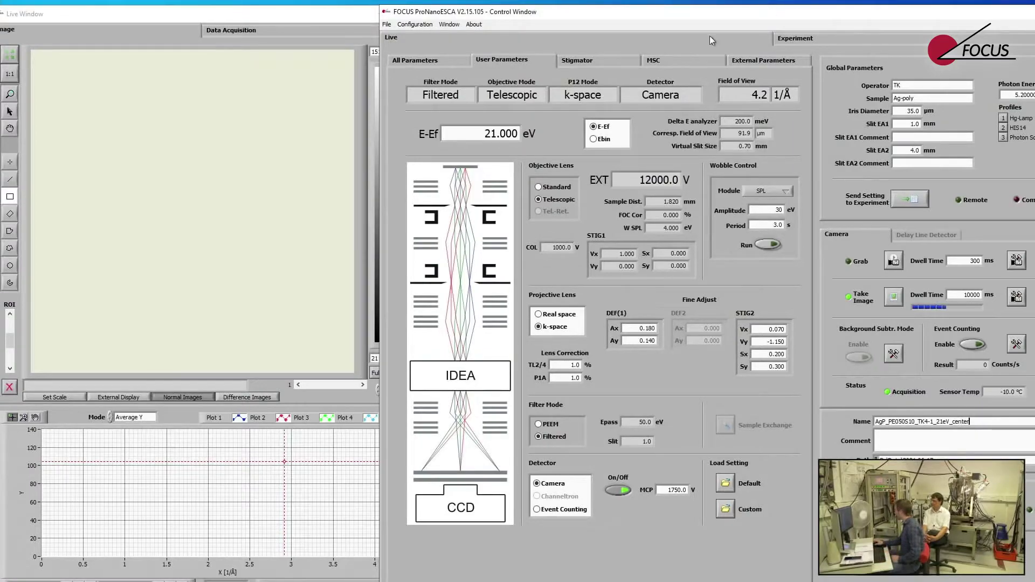
drag(704, 10, 776, 7)
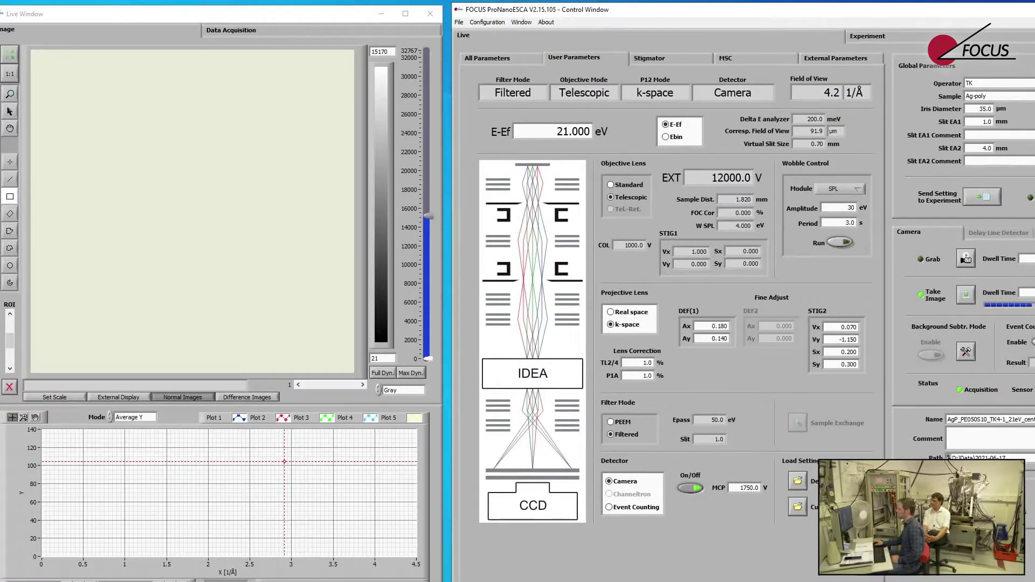
- Open the History Window from the Window menu and position it
click(521, 22)
click(531, 42)
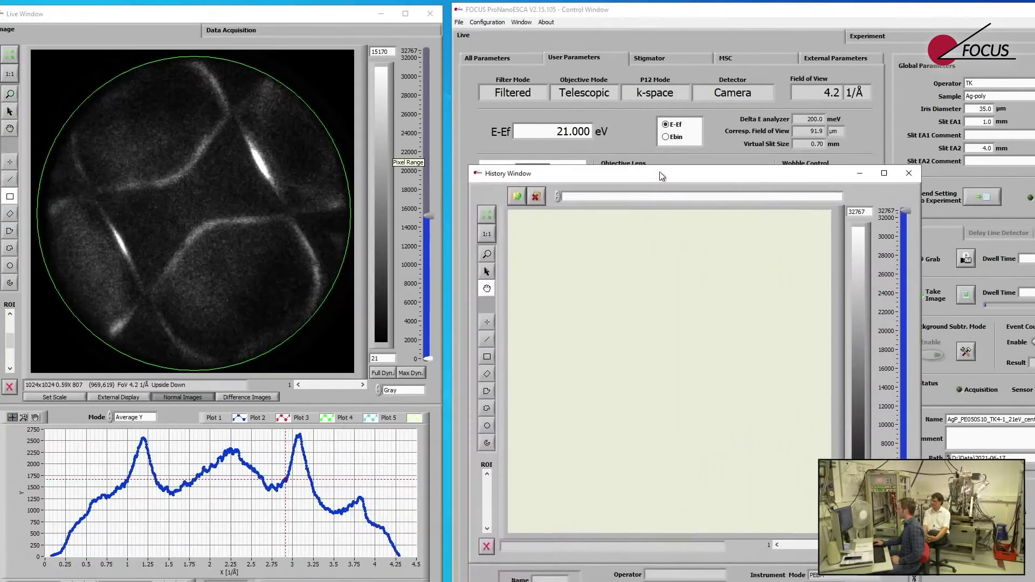
drag(659, 171, 652, 154)
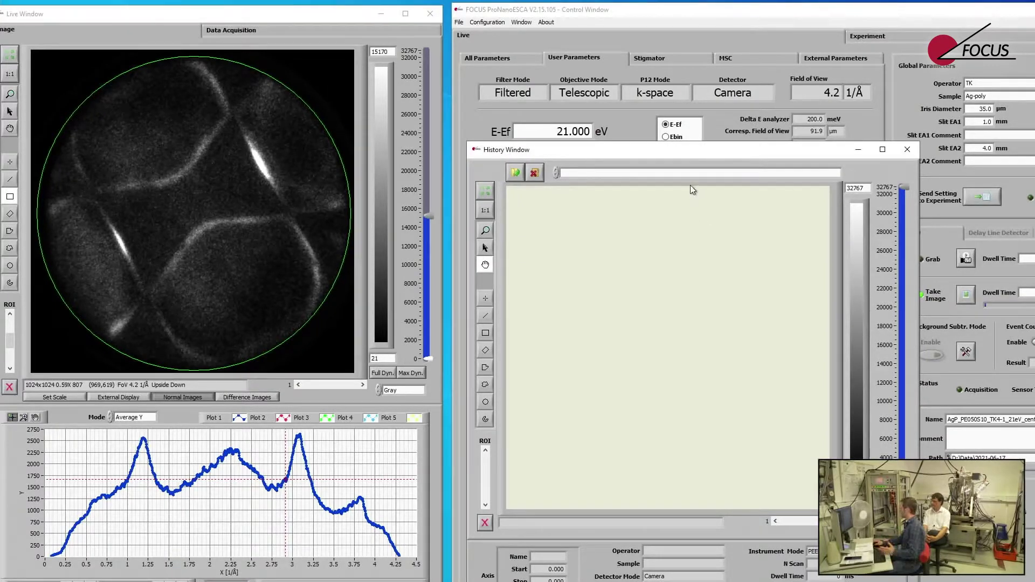
drag(682, 153, 664, 83)
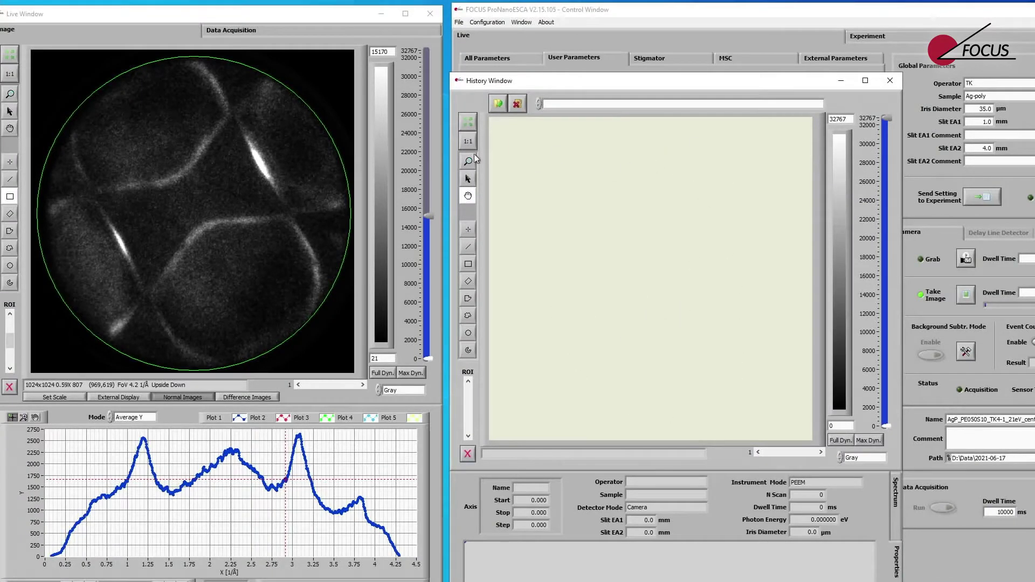
- Load the 21eV_left Image .dat file from the 2021-06-17 folder into the History Window
click(499, 104)
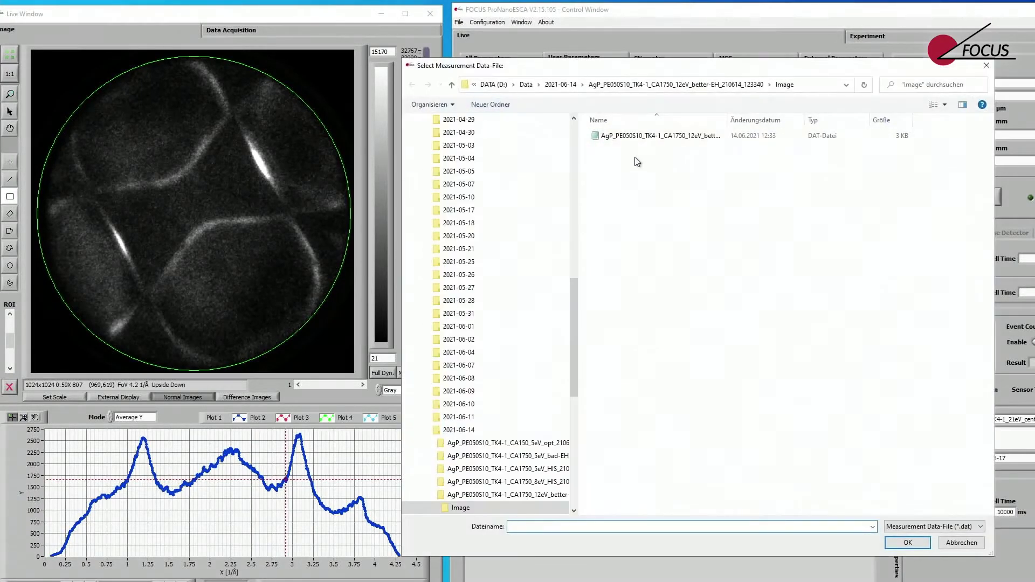
click(561, 84)
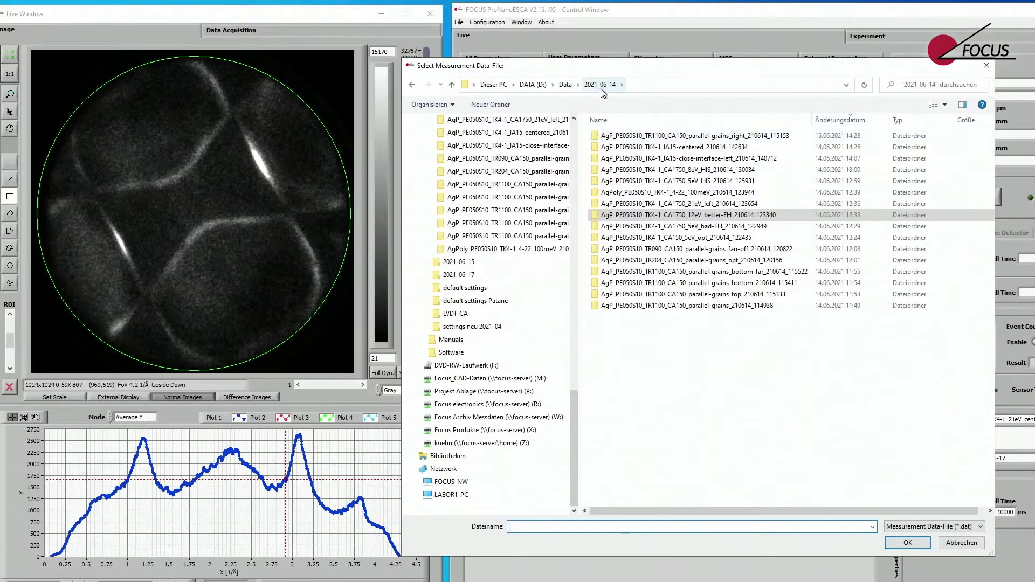
double_click(629, 138)
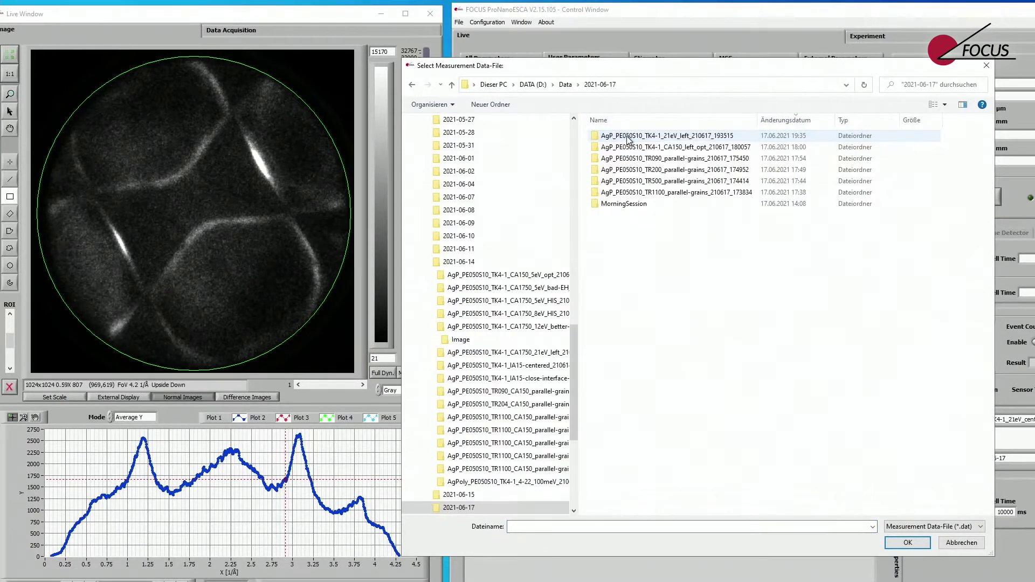
double_click(700, 138)
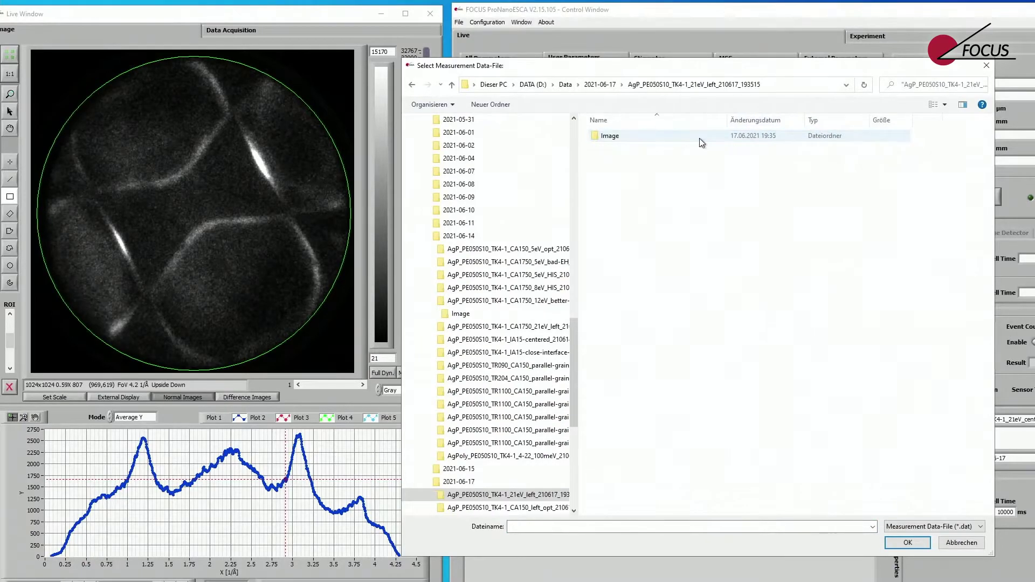
double_click(700, 136)
double_click(700, 136)
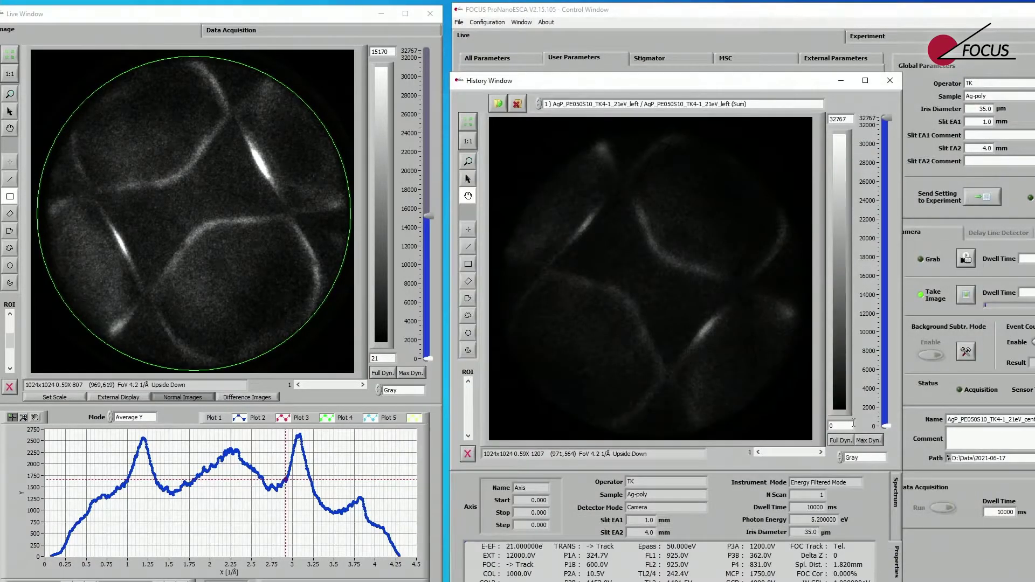
- Set the history image's upper contrast limit to 16040 and rearrange the windows
click(850, 441)
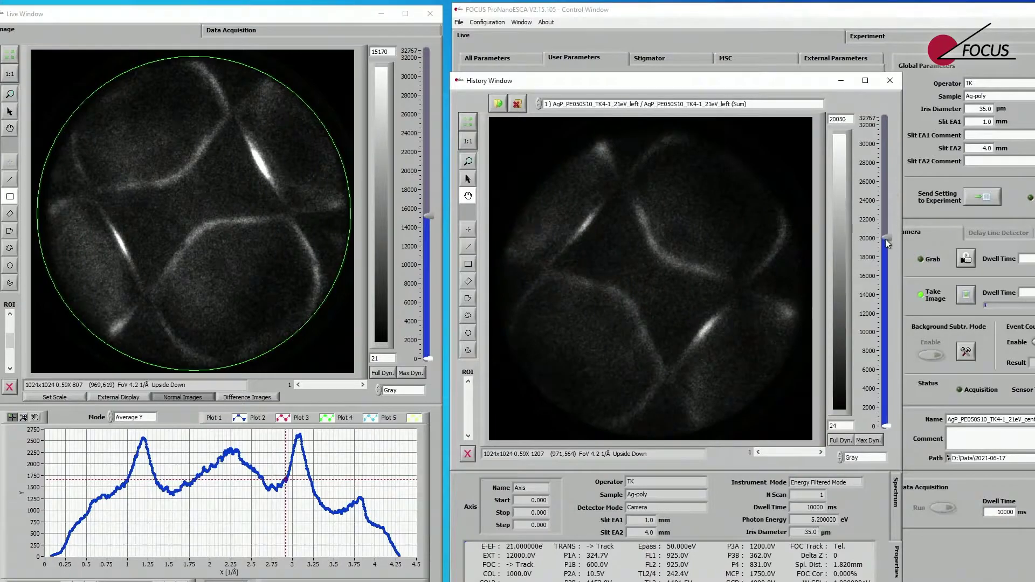
drag(888, 245, 888, 277)
drag(660, 83, 660, 21)
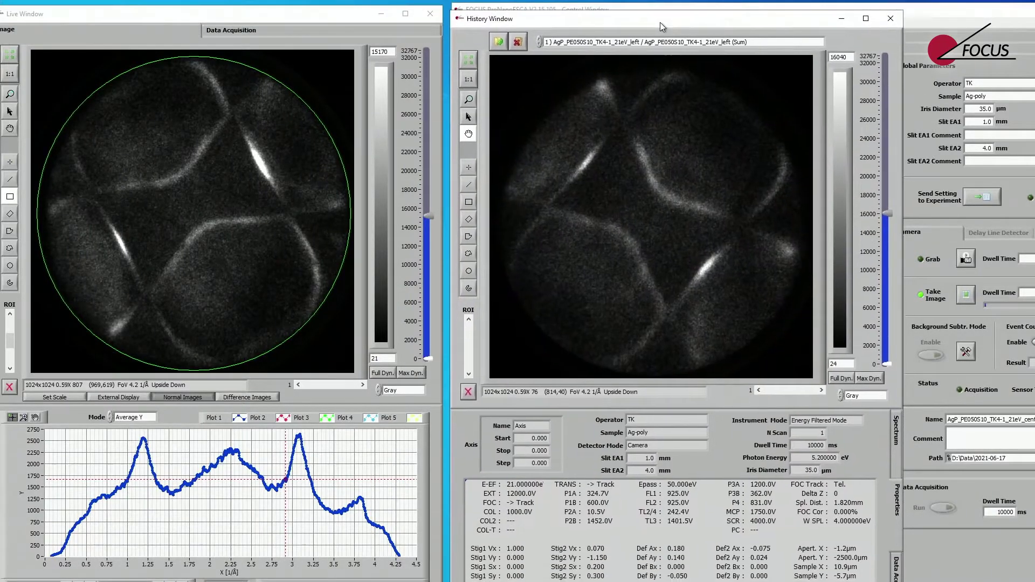
click(947, 20)
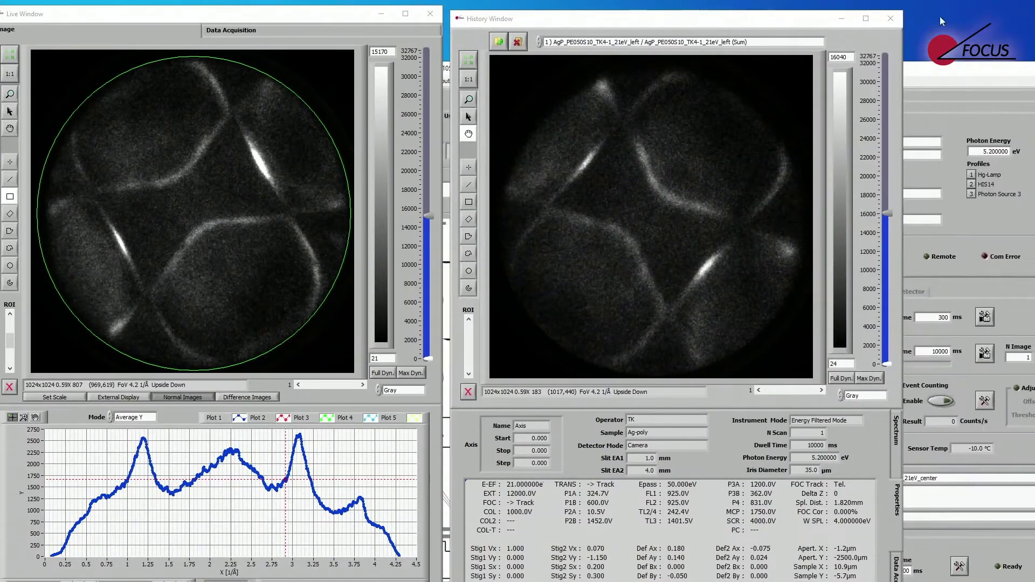
drag(962, 70, 1016, 13)
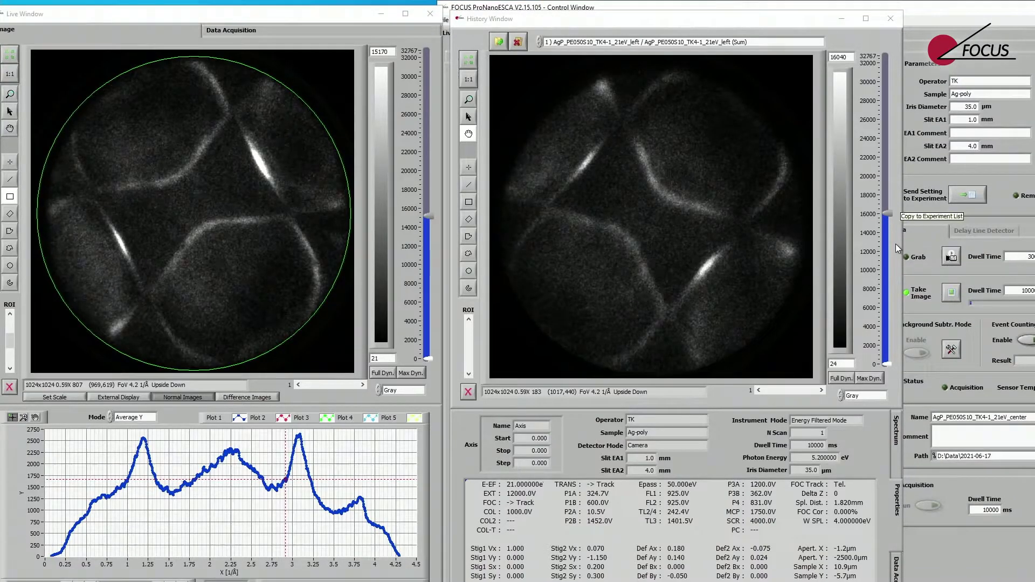
- Drag the History Window down-left to uncover the Control Window's User Parameters tab
drag(641, 20, 645, 27)
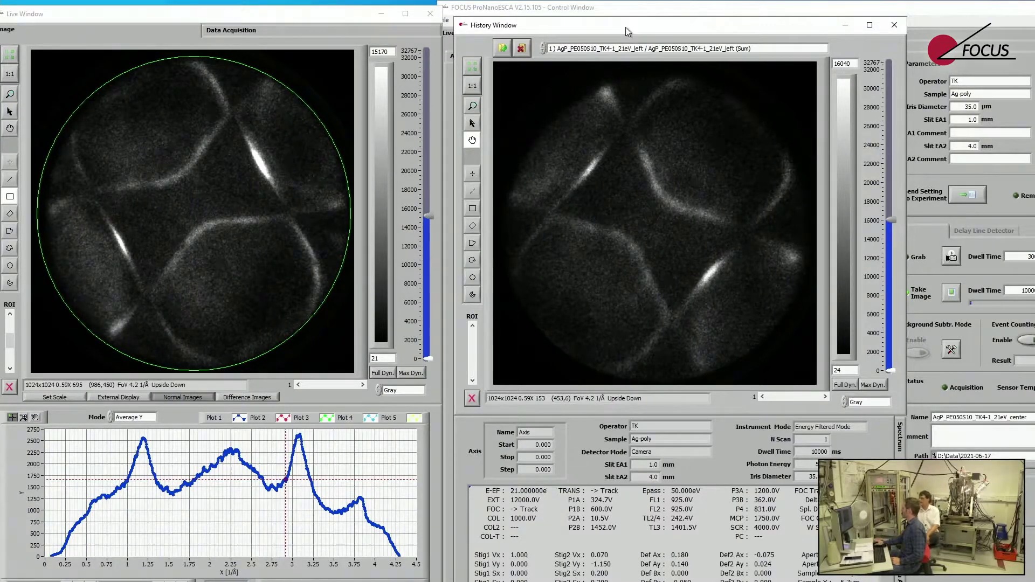
mouse_move(626, 27)
mouse_down()
mouse_move(622, 18)
mouse_move(639, 34)
mouse_move(620, 30)
mouse_up()
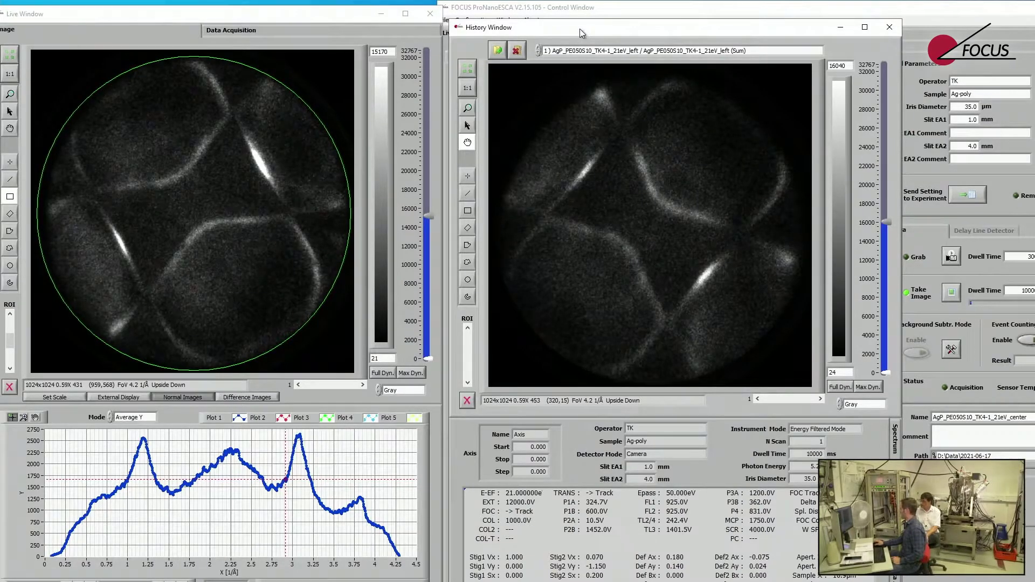
drag(581, 27, 590, 33)
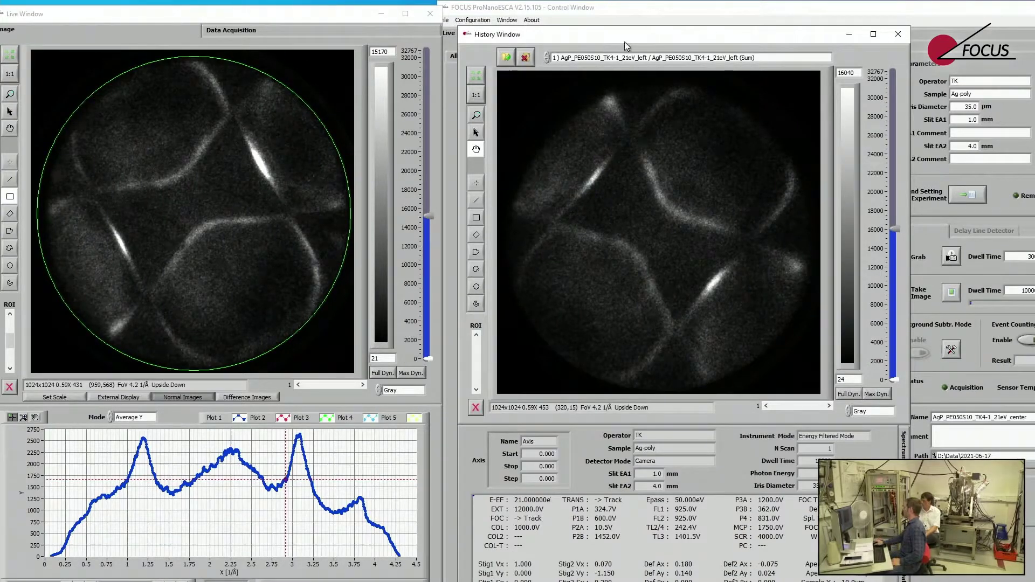
drag(637, 38, 358, 204)
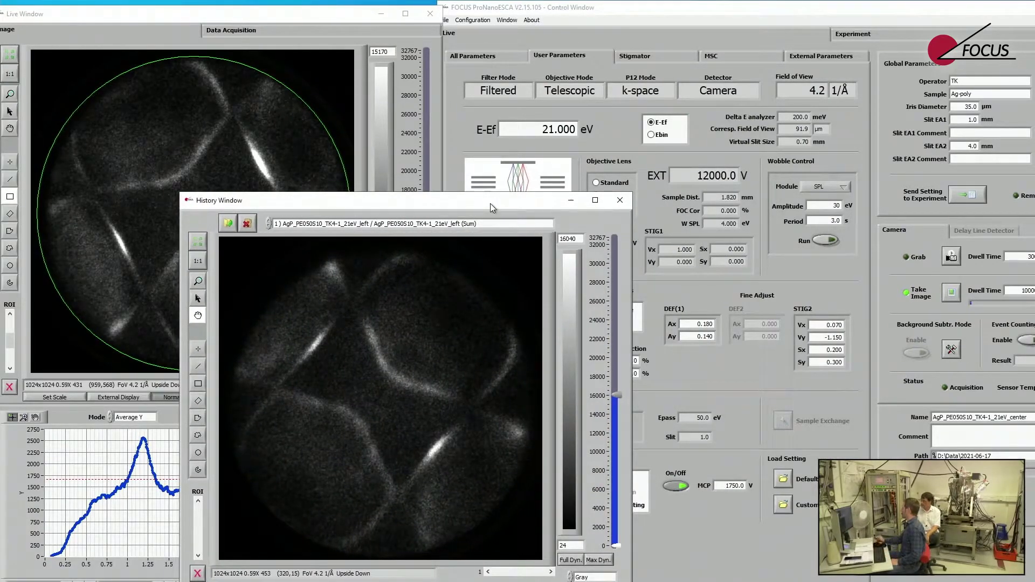
- Minimize the History Window, resume live Grab, and start a 10000 ms Take Image exposure
click(710, 297)
click(570, 201)
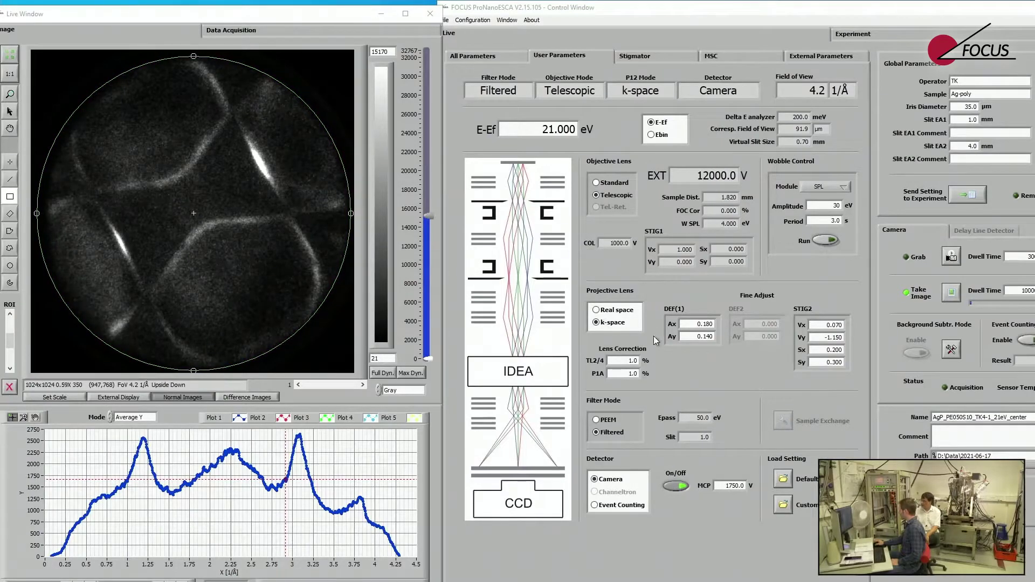
click(950, 261)
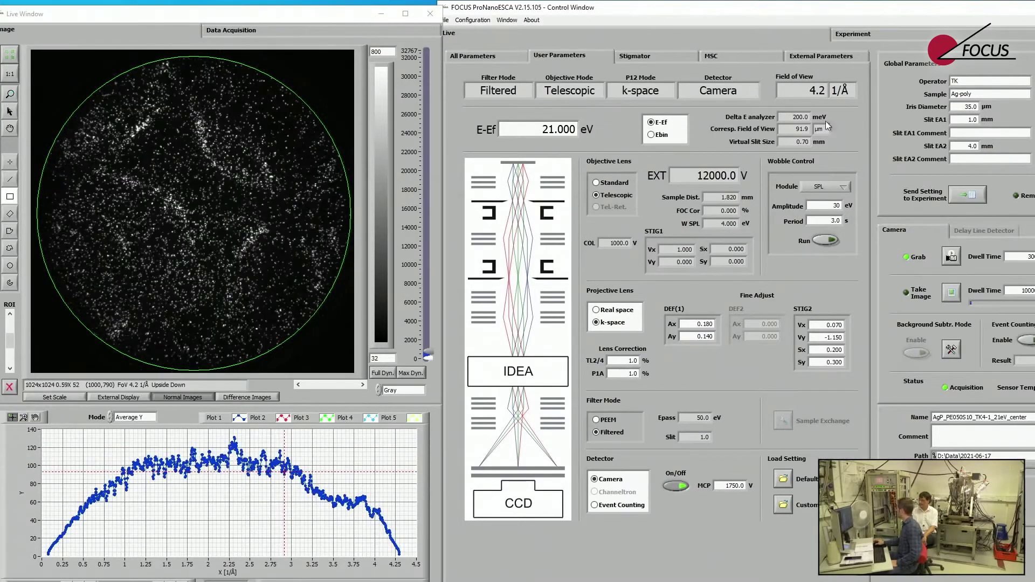
drag(794, 7, 776, 16)
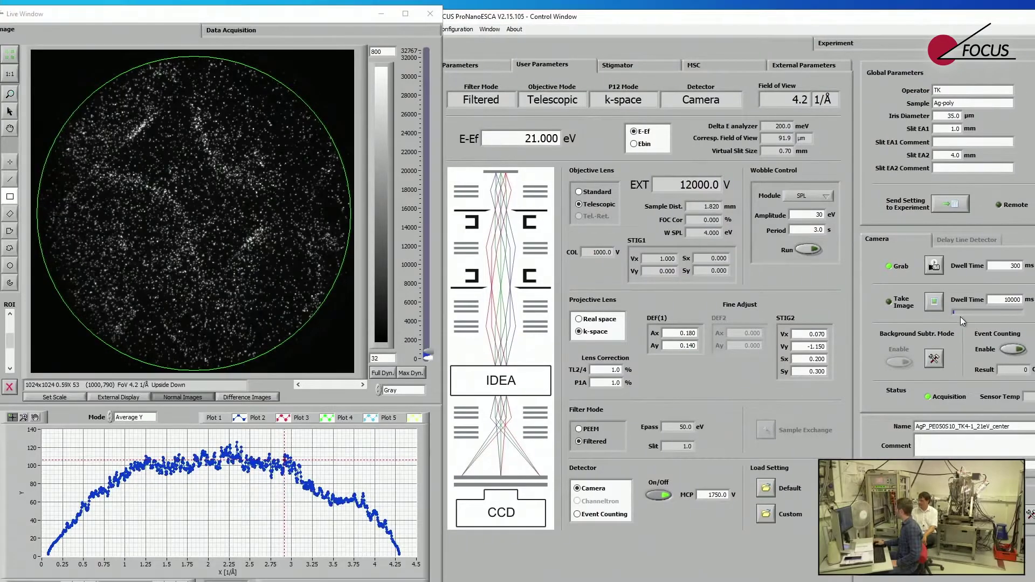
click(935, 301)
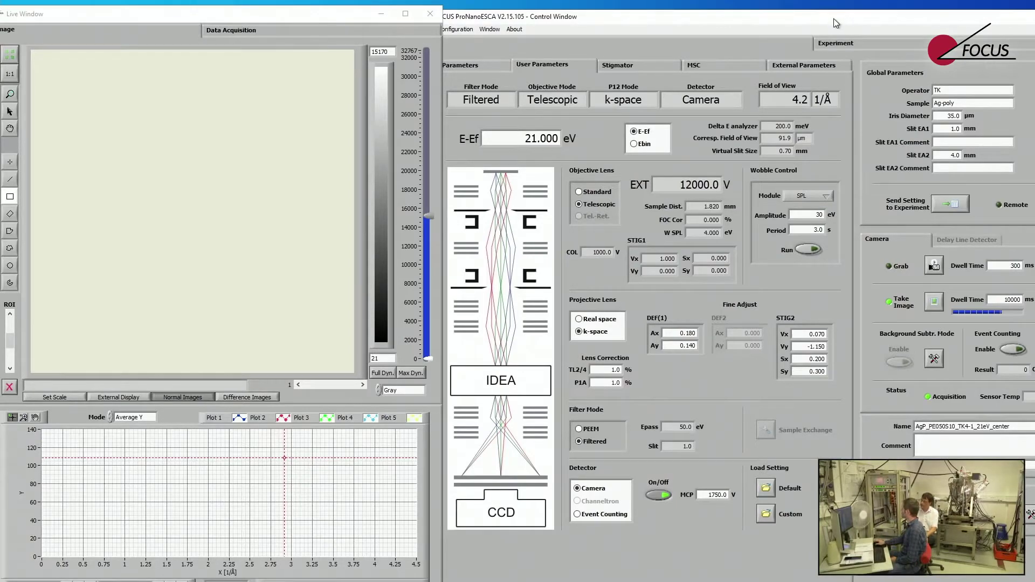
- Complete the measurement name as AgP_PE050S10_TK4-1_21eV_right-boundary
drag(830, 18, 705, 16)
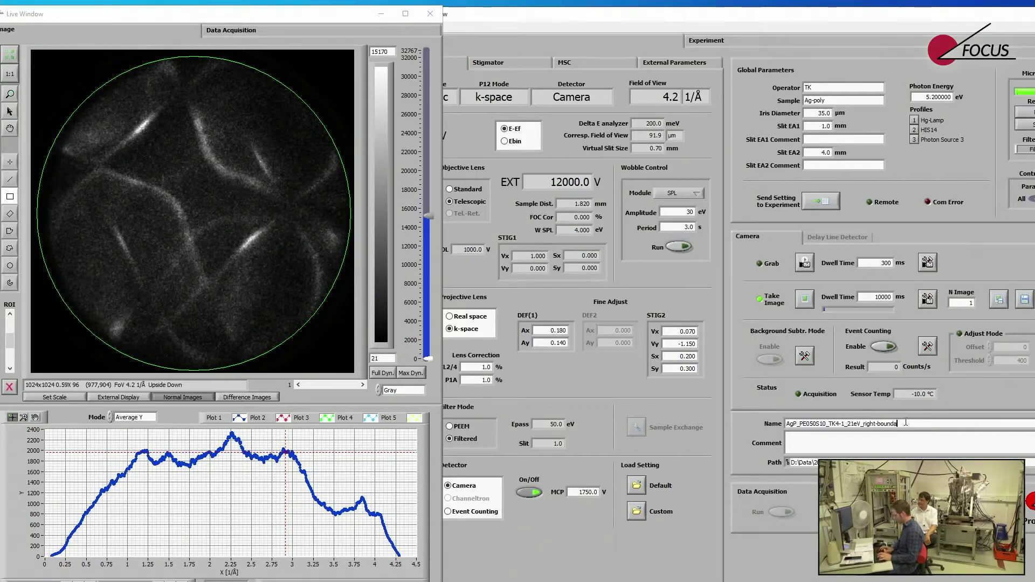
text(ry)
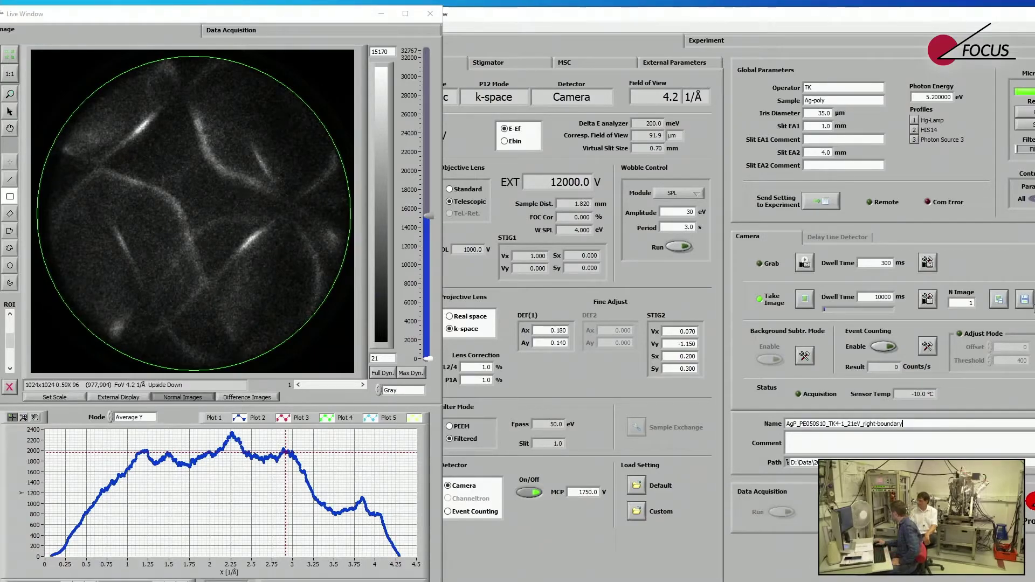
drag(597, 17, 760, 13)
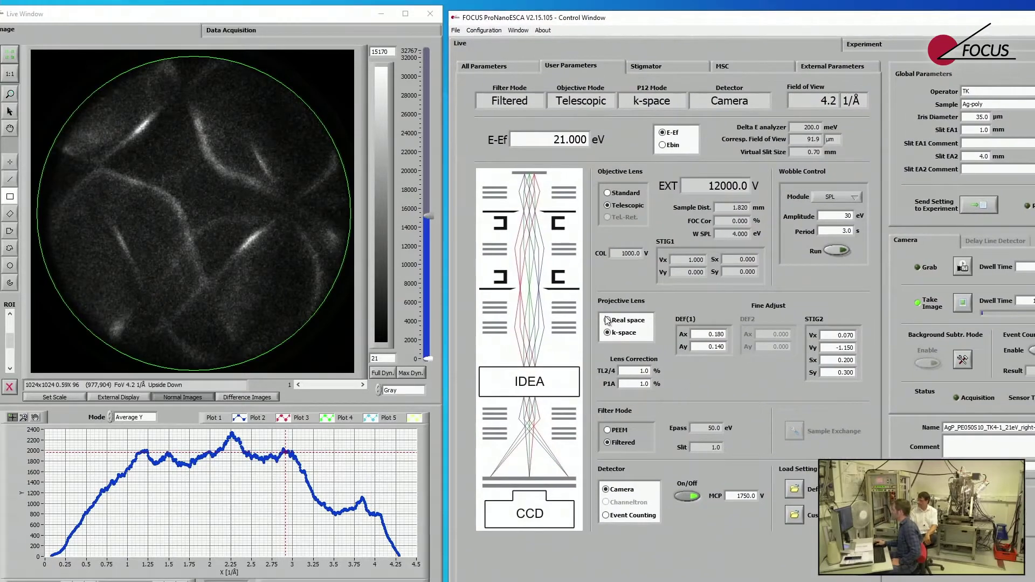
- Select Real space under Projective Lens for a 91.9 µm field at 4.6 eV
click(608, 320)
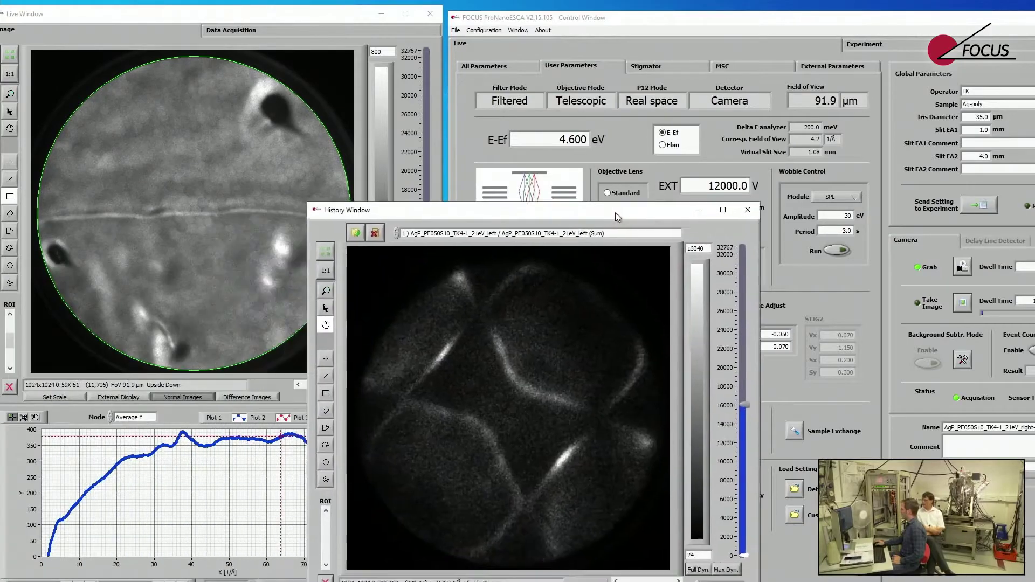
- Drag the saved k-space image's History Window aside to uncover the full Control Window settings
drag(623, 209, 755, 186)
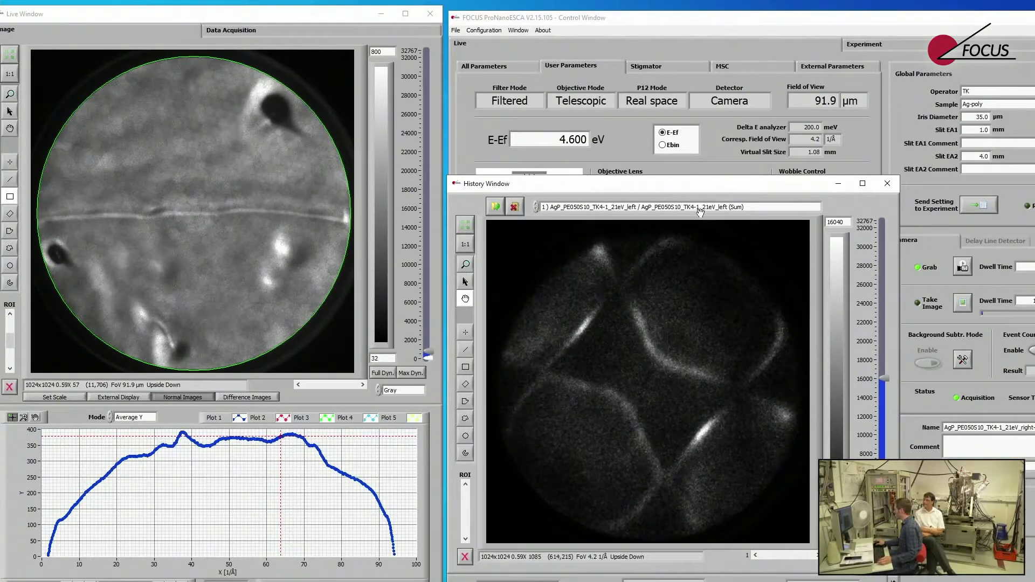
drag(680, 189, 700, 179)
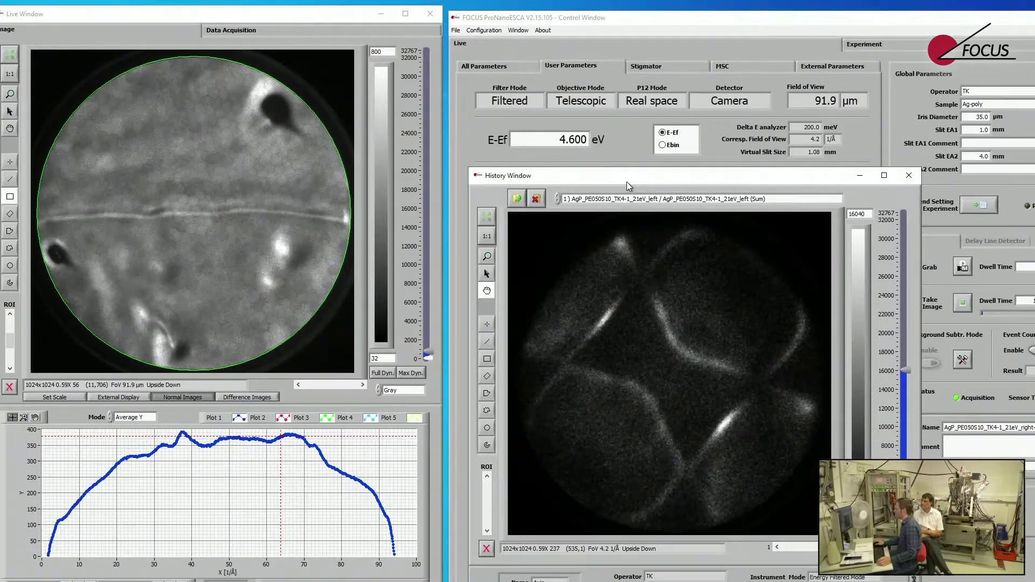
drag(627, 182, 0, 186)
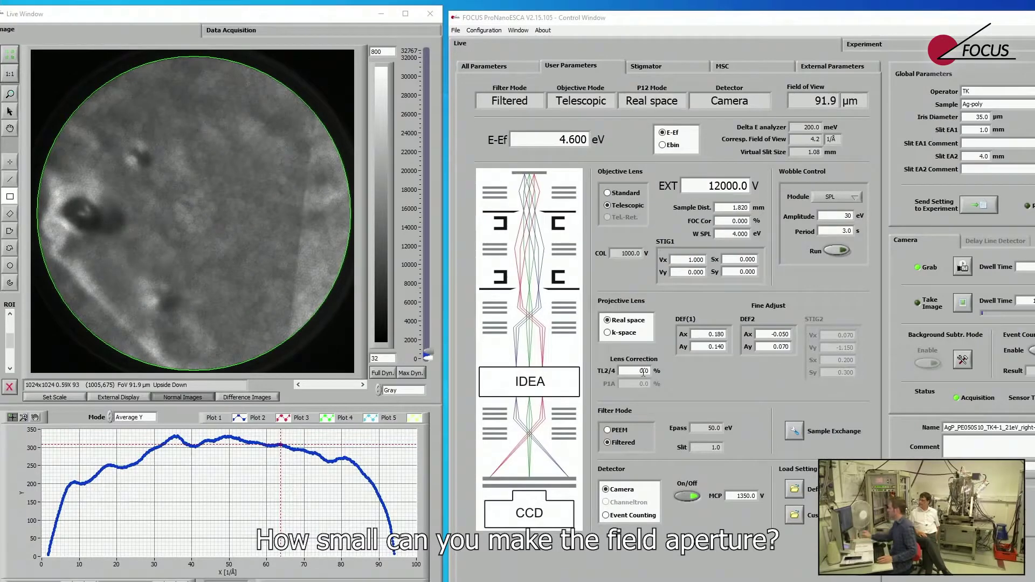
- Move the ROI slider to ROI 3 to show the hexagonal region and its red Plot 3 profile
drag(10, 340, 12, 327)
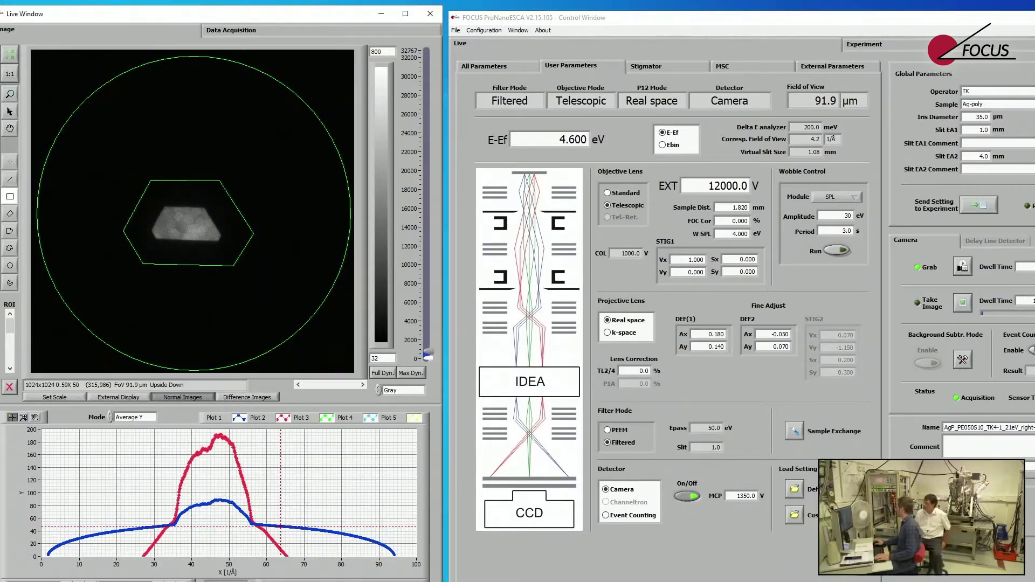
- Set the iris diameter to 15.0 µm
triple_click(977, 117)
text(15)
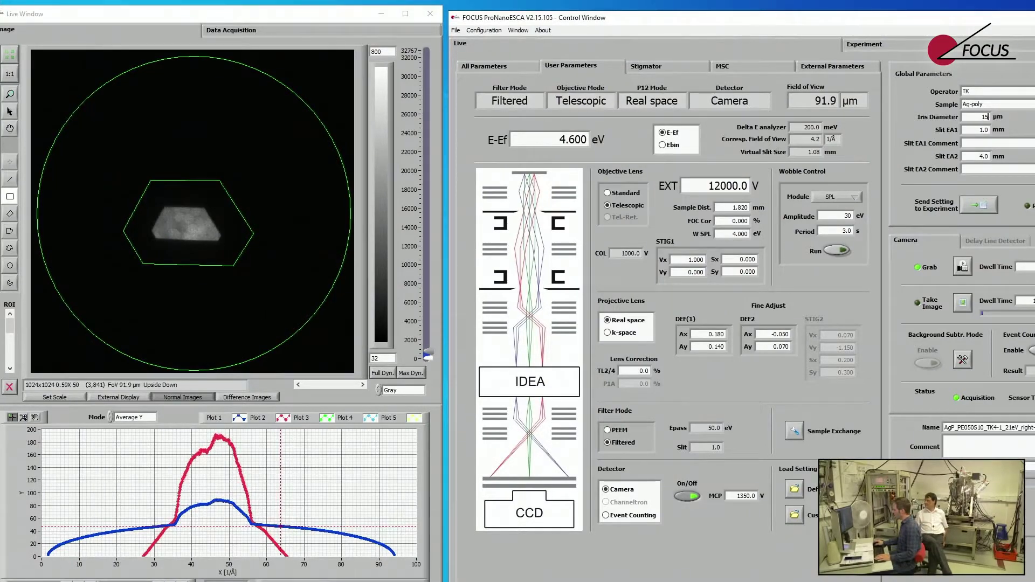
click(10, 233)
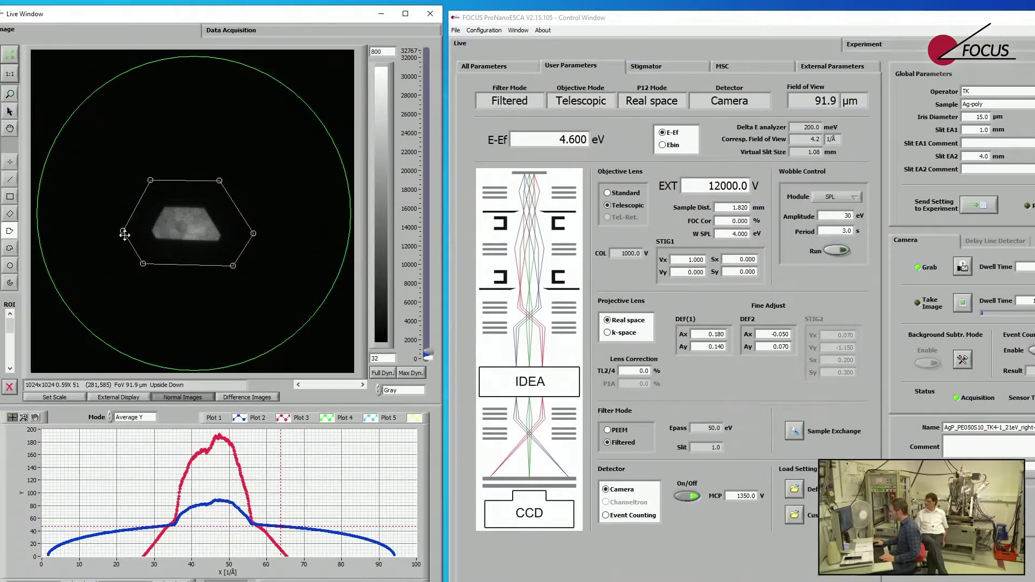
- Outline the crystal with a four-corner polygon region inside the hexagon
click(151, 233)
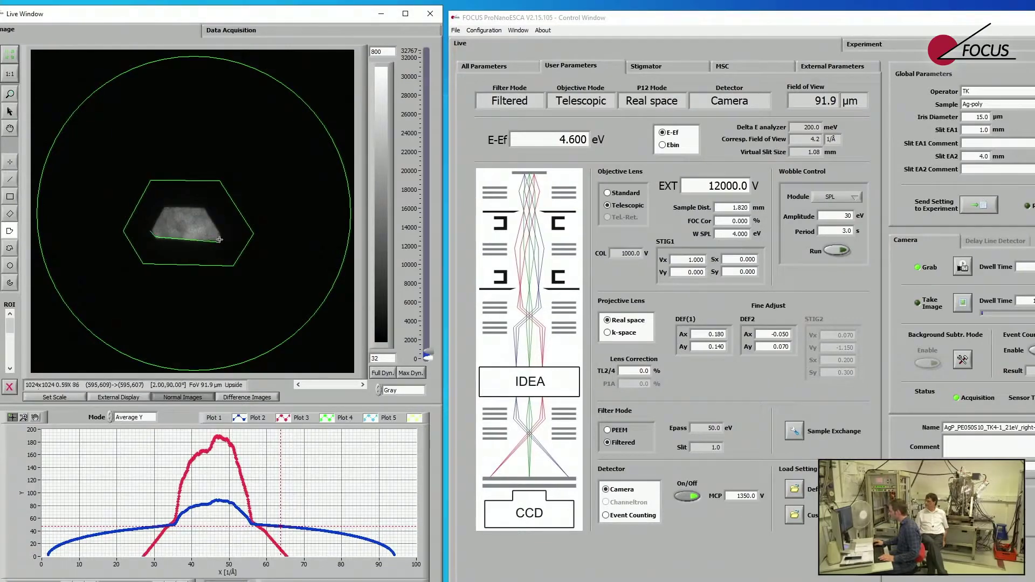
click(221, 242)
click(205, 208)
click(167, 207)
double_click(151, 229)
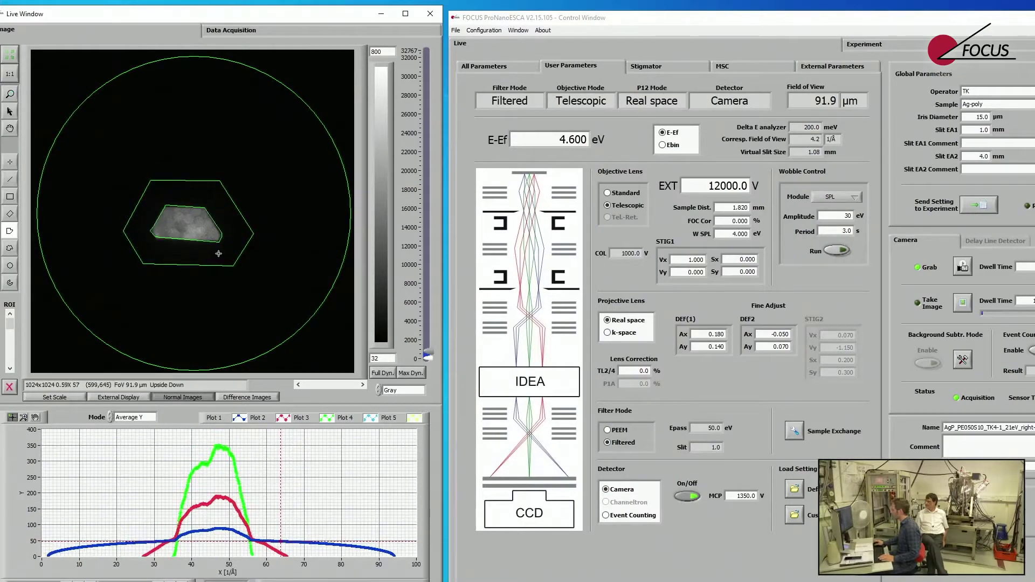
click(268, 289)
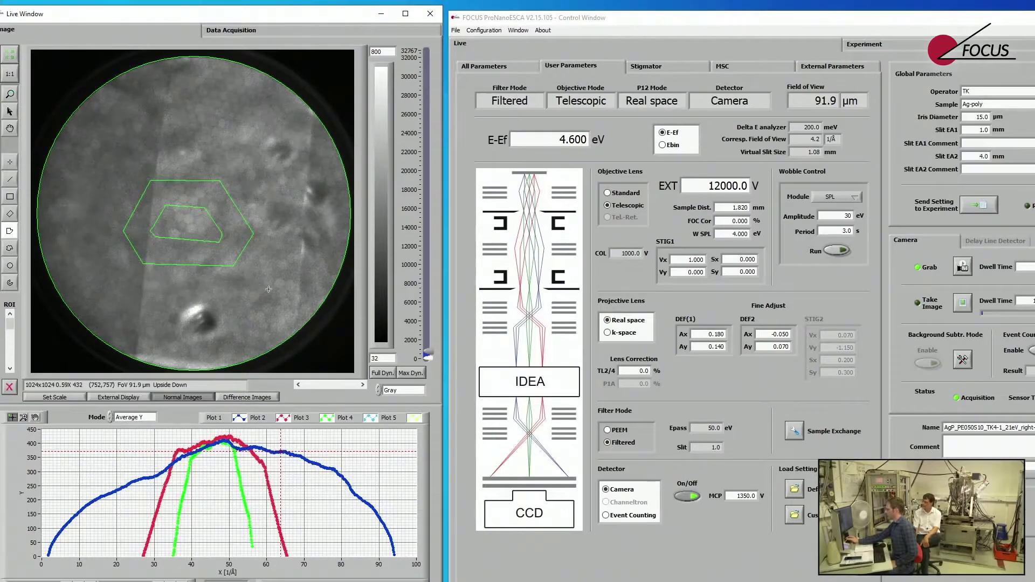
click(149, 232)
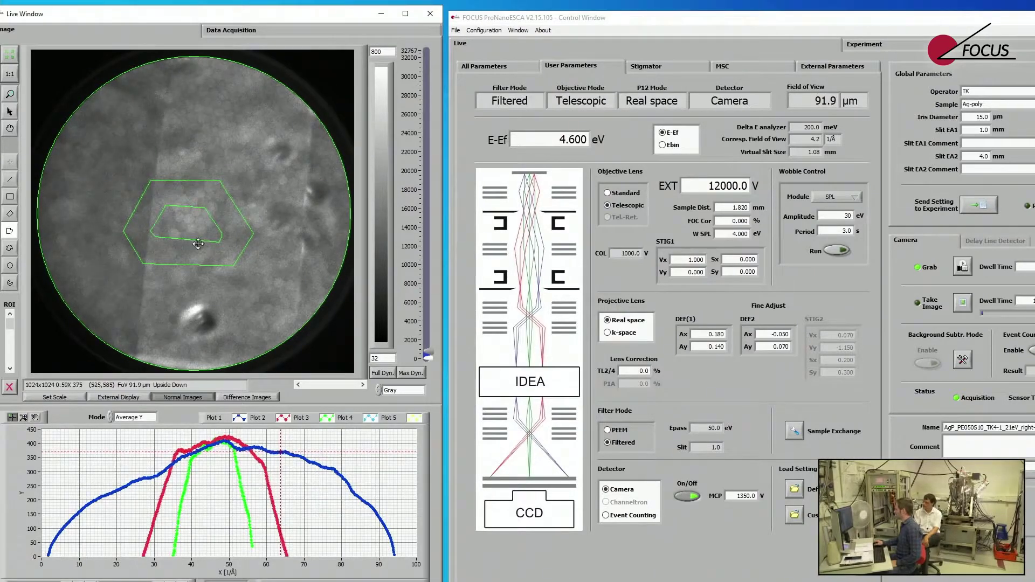
click(244, 191)
click(153, 266)
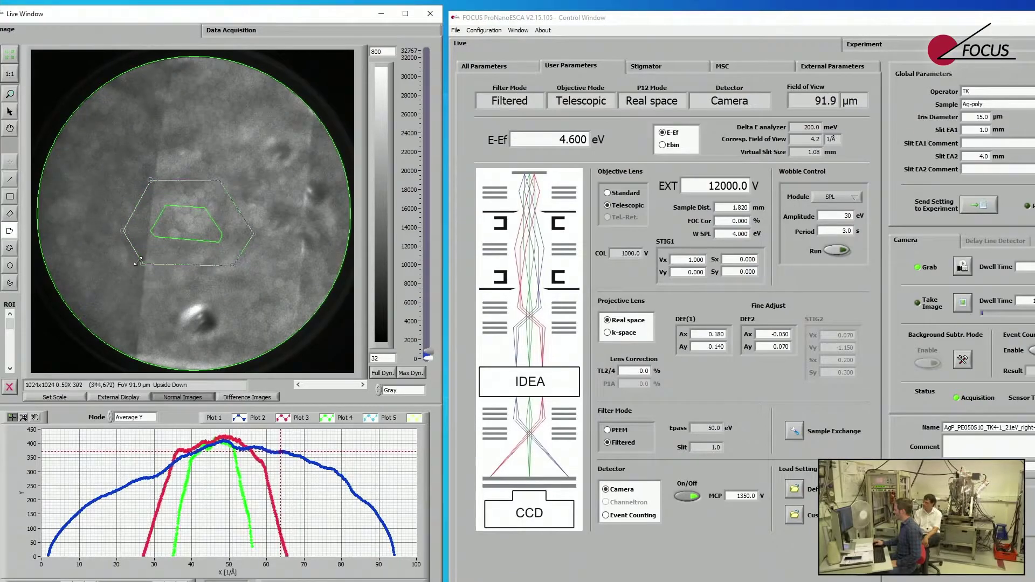
click(139, 178)
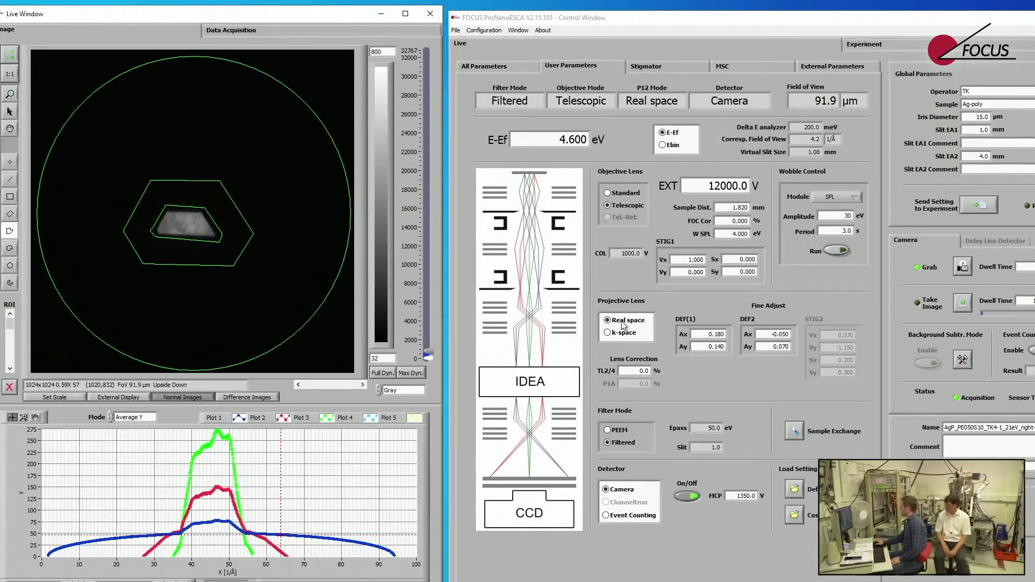
- Switch to k-space imaging, raise the MCP to 1850.0 V, and take a single image
click(608, 333)
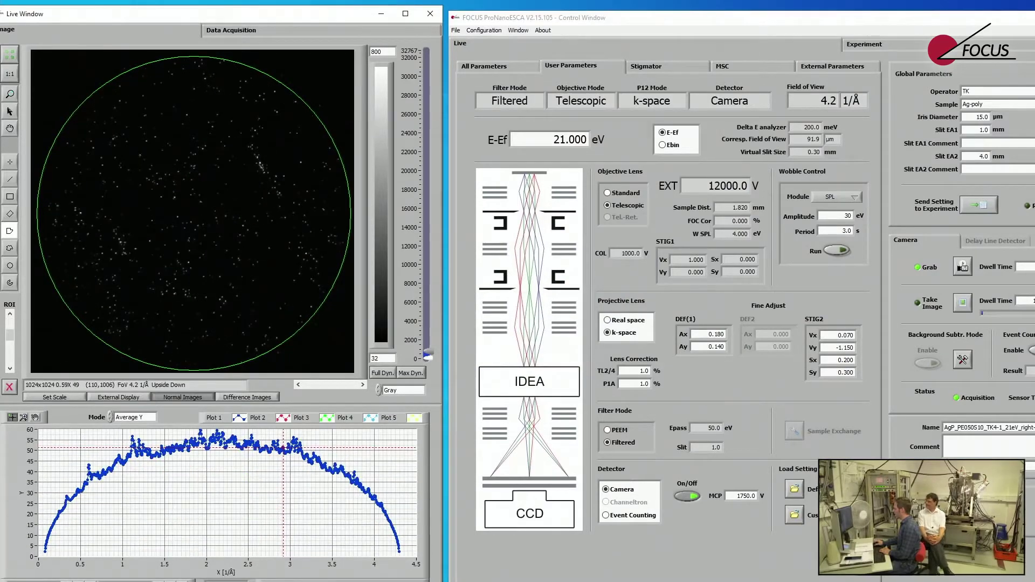
click(747, 495)
key(BackSpace)
text(6)
key(Up)
key(Up)
key(Up)
key(Up)
key(Up)
key(Up)
key(Up)
key(Up)
key(Up)
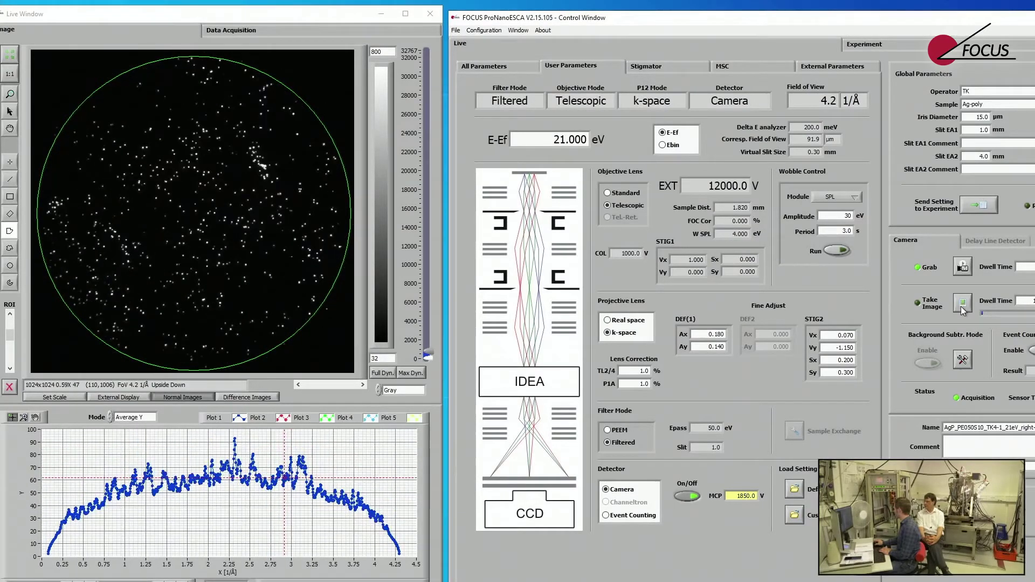
click(963, 305)
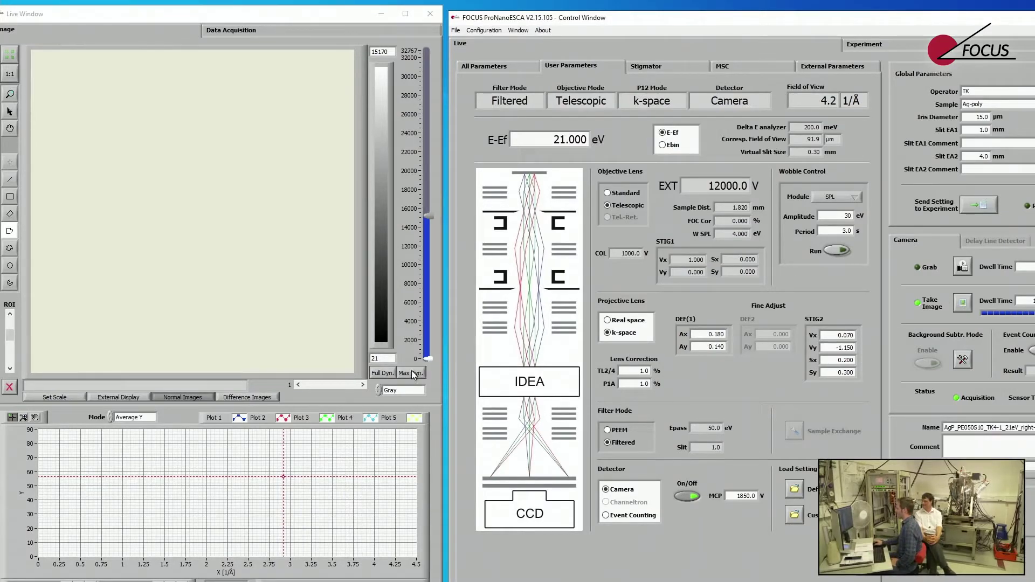
- Brighten the new k-space image using Full Dyn. and a lowered intensity maximum
click(387, 375)
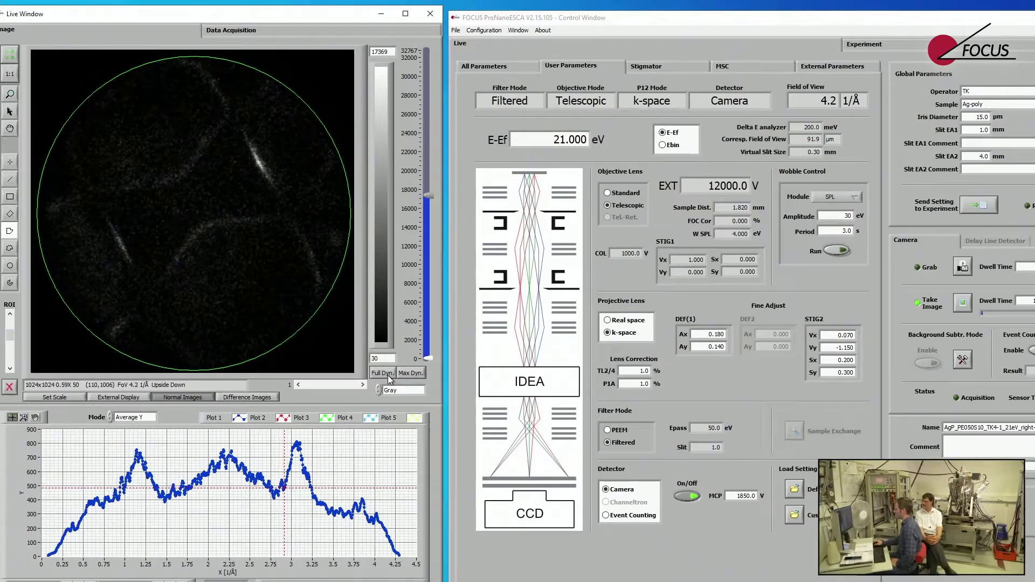
drag(426, 198, 422, 287)
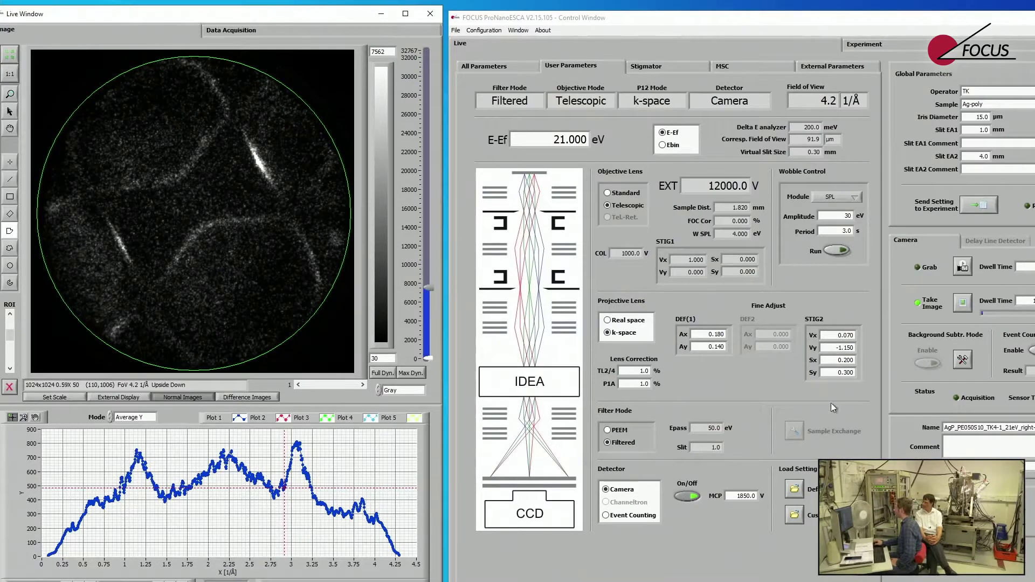
click(748, 497)
drag(873, 21, 743, 26)
- Rename the measurement to AgP_PE050S10_TK4-1_21eV_close-boundary_IA15
drag(834, 434, 987, 435)
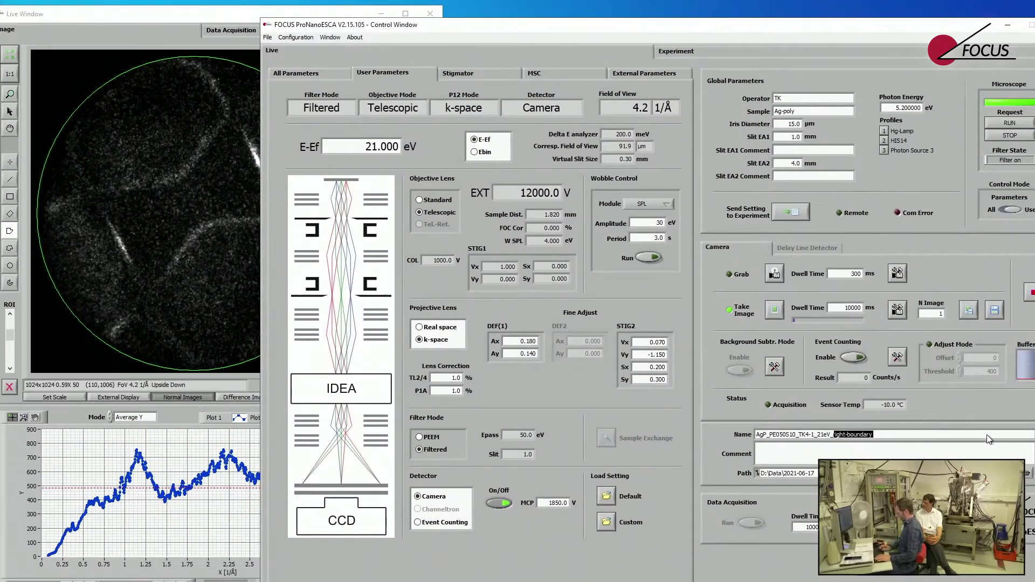
text(cclose)
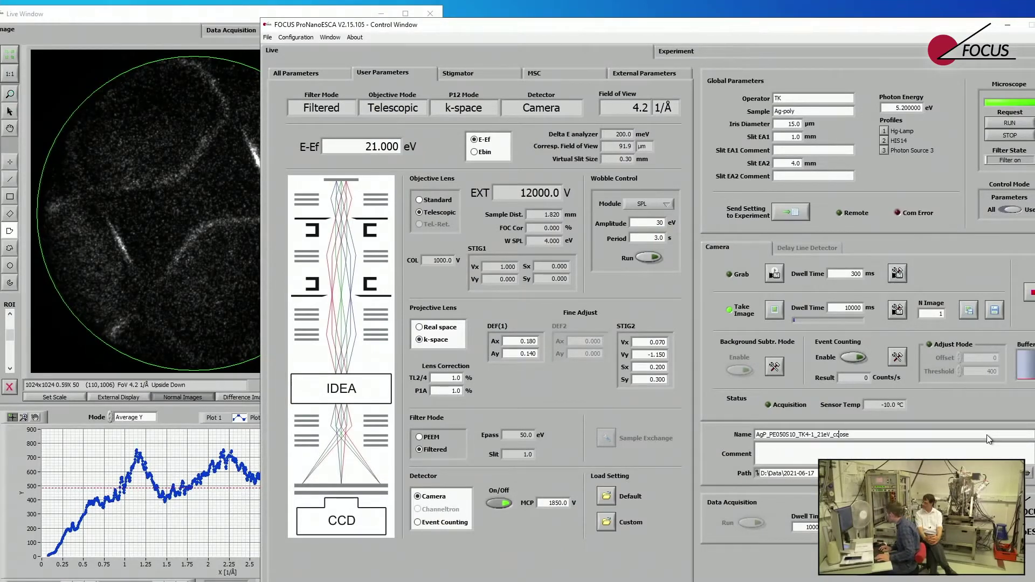
key(Left)
key(Left)
key(Left)
key(Left)
key(BackSpace)
key(End)
text(-bounda)
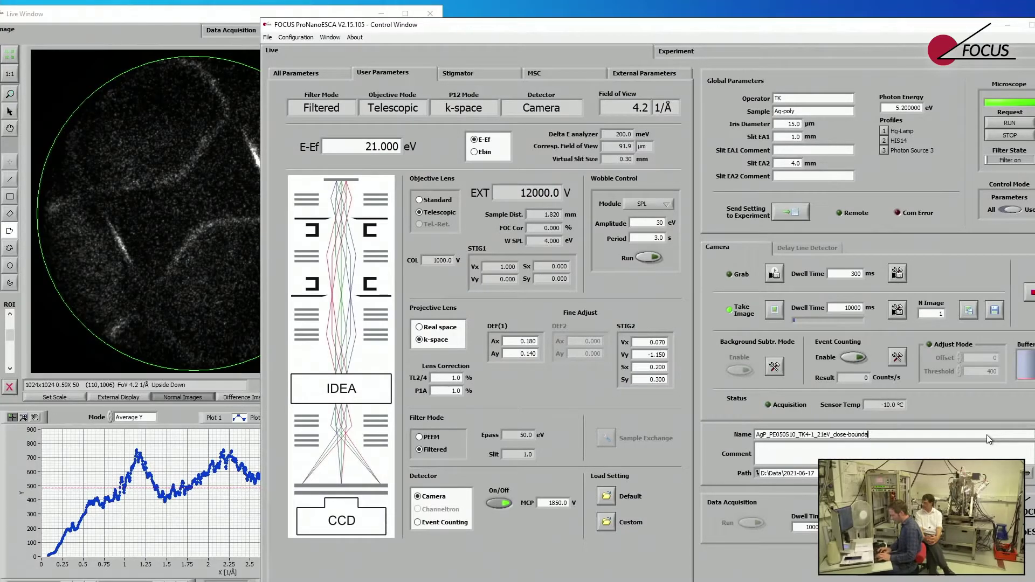
text(ry_15)
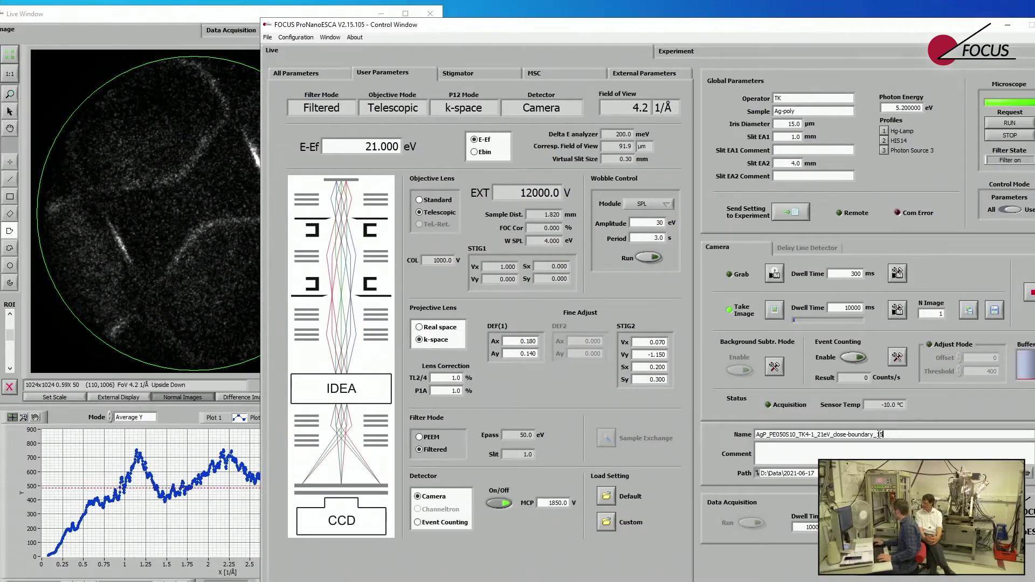
key(Left)
text(A)
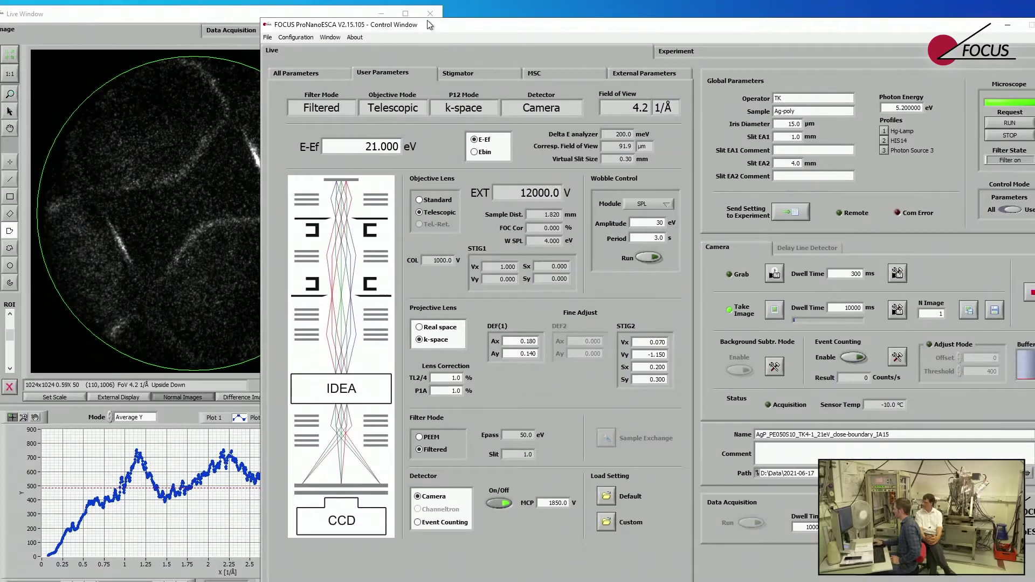
- Load the 21eV center measurement image from the 2021-06-17 data folder into the History Window
drag(430, 24, 621, 59)
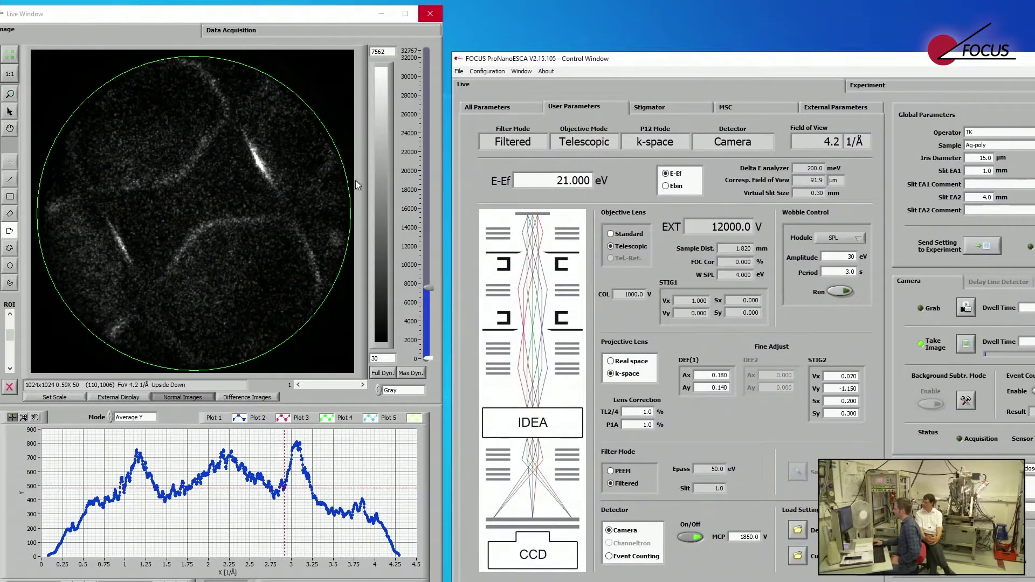
drag(330, 209, 739, 78)
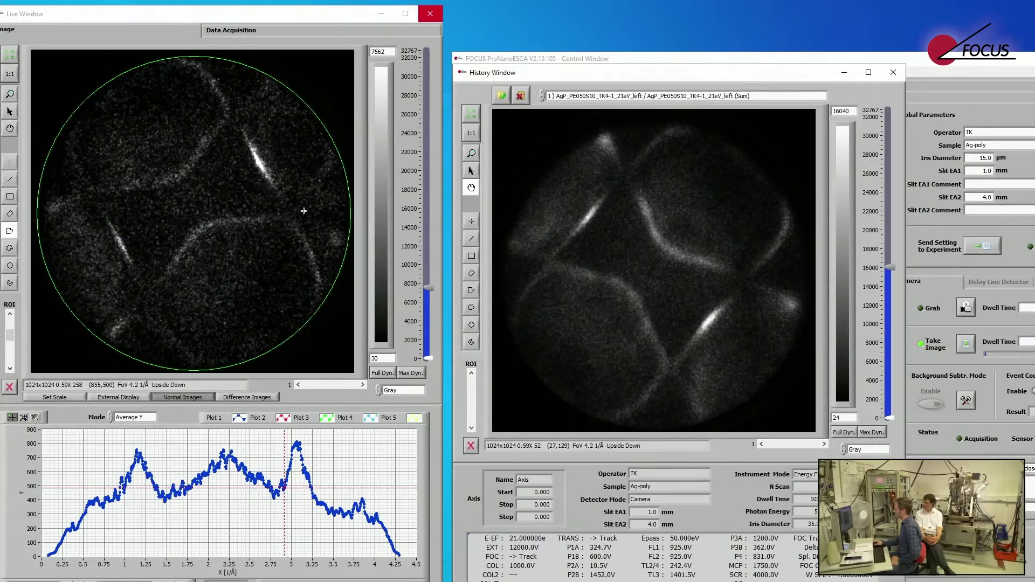
click(516, 97)
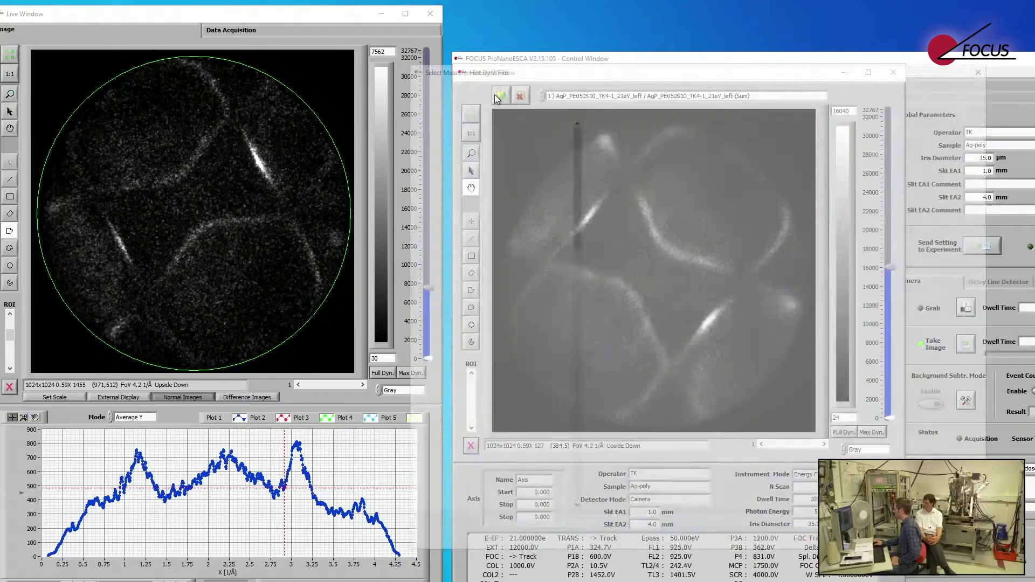
click(598, 85)
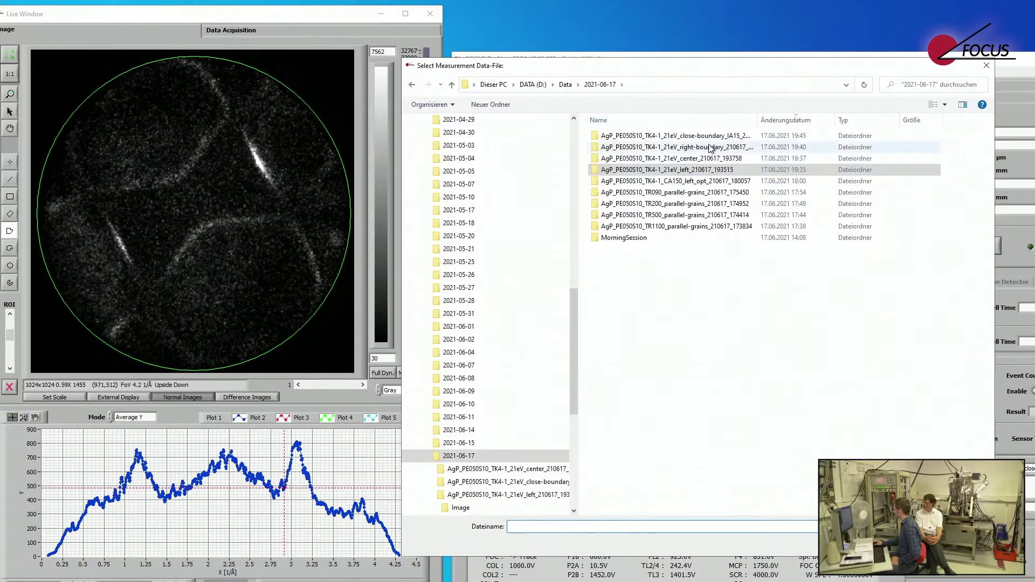
drag(758, 116, 789, 116)
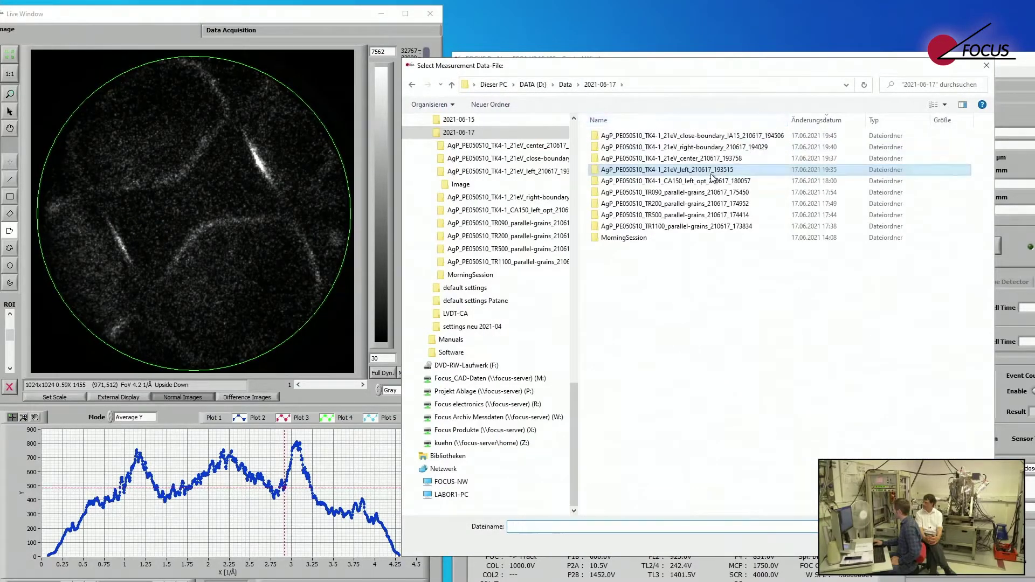
double_click(703, 158)
double_click(610, 137)
click(610, 138)
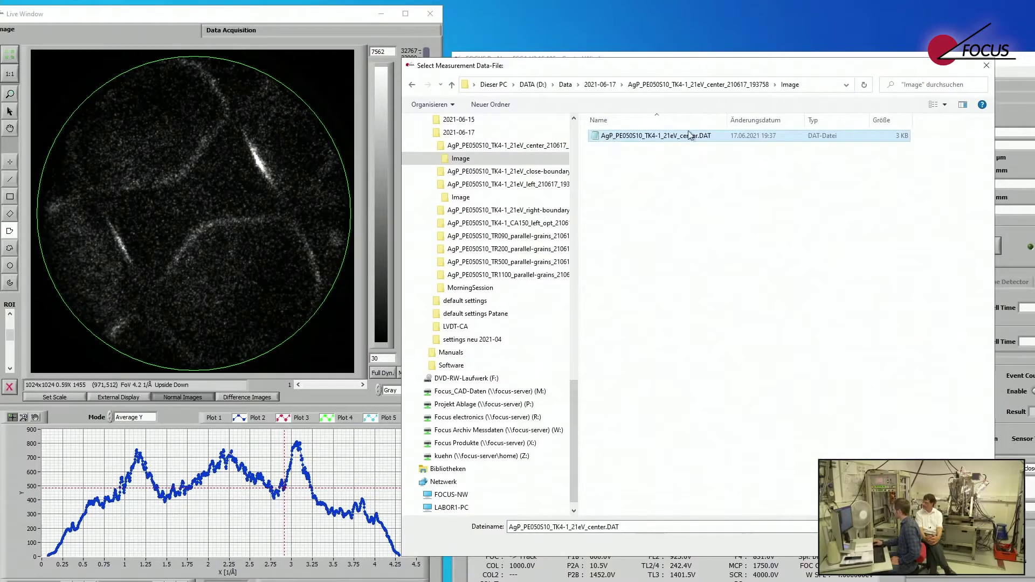
double_click(631, 136)
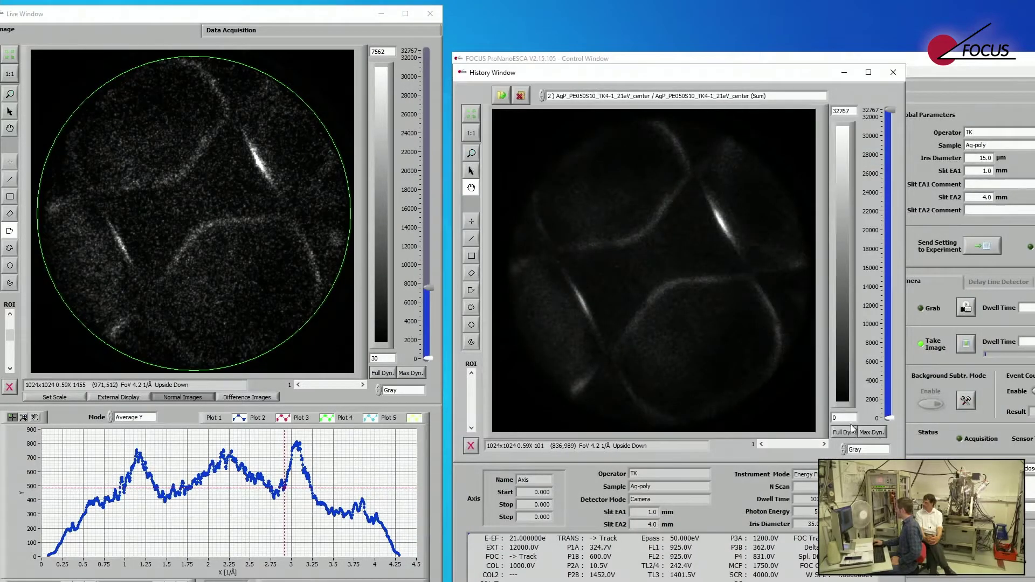
- Brighten the loaded center image and move it down to uncover the lens settings
drag(891, 111, 889, 328)
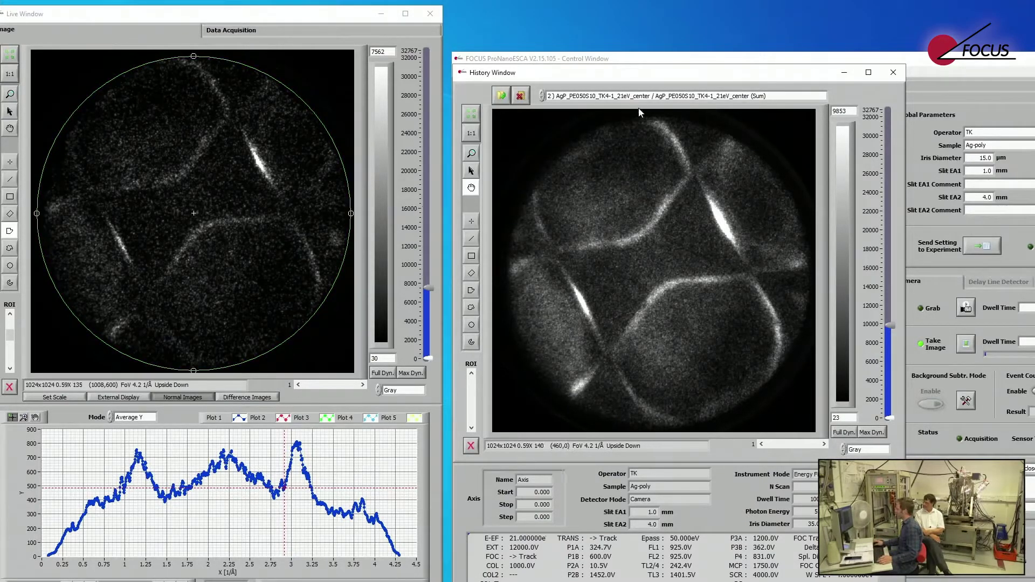
drag(659, 79, 764, 207)
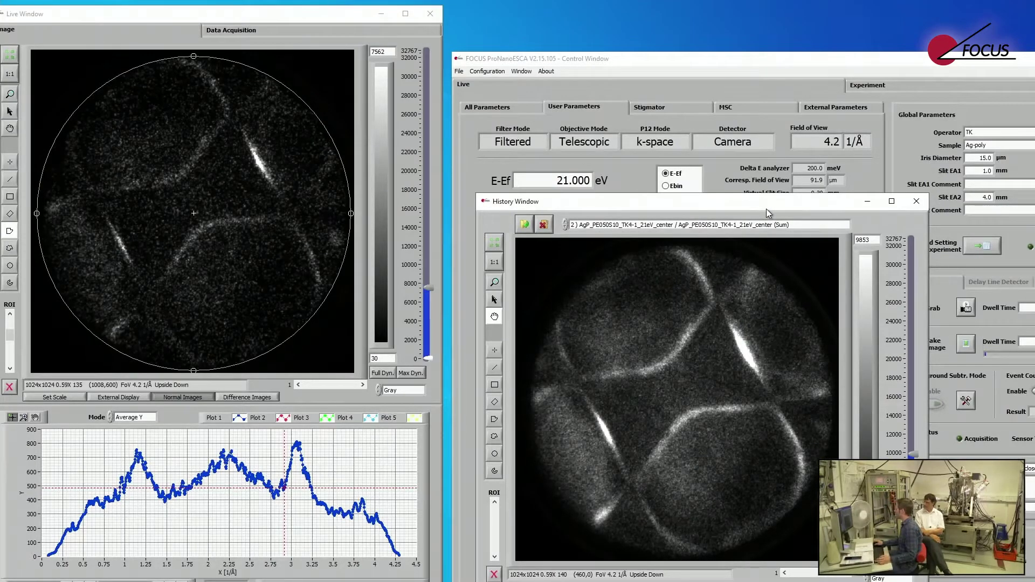
drag(767, 209, 768, 260)
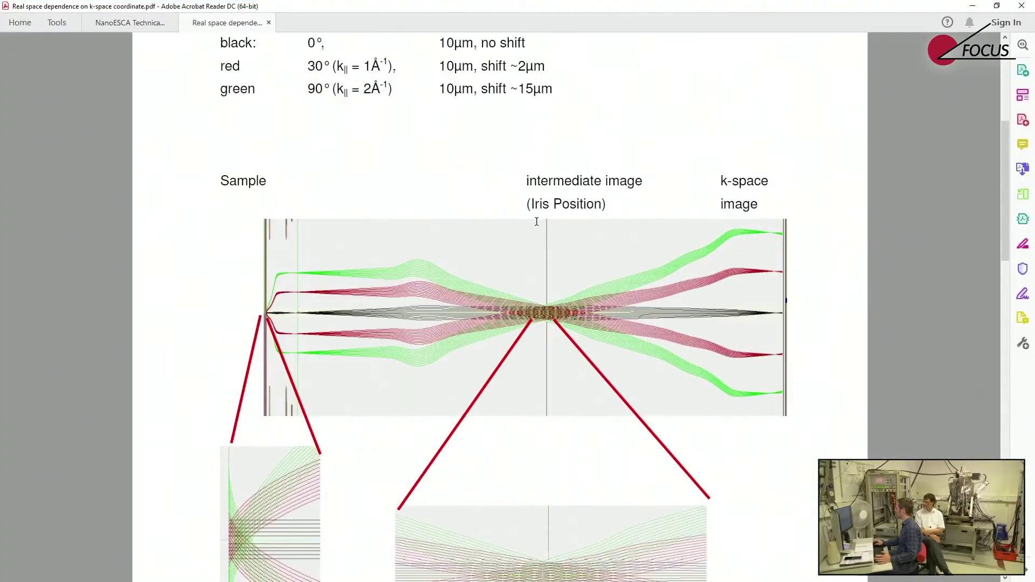
scroll(394, 457, down, 3)
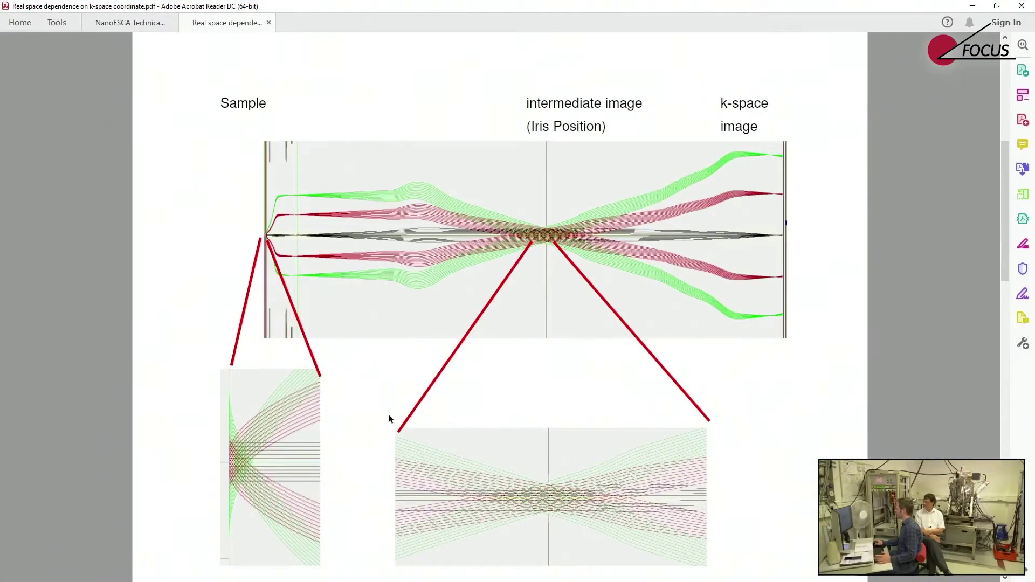
scroll(337, 391, up, 2)
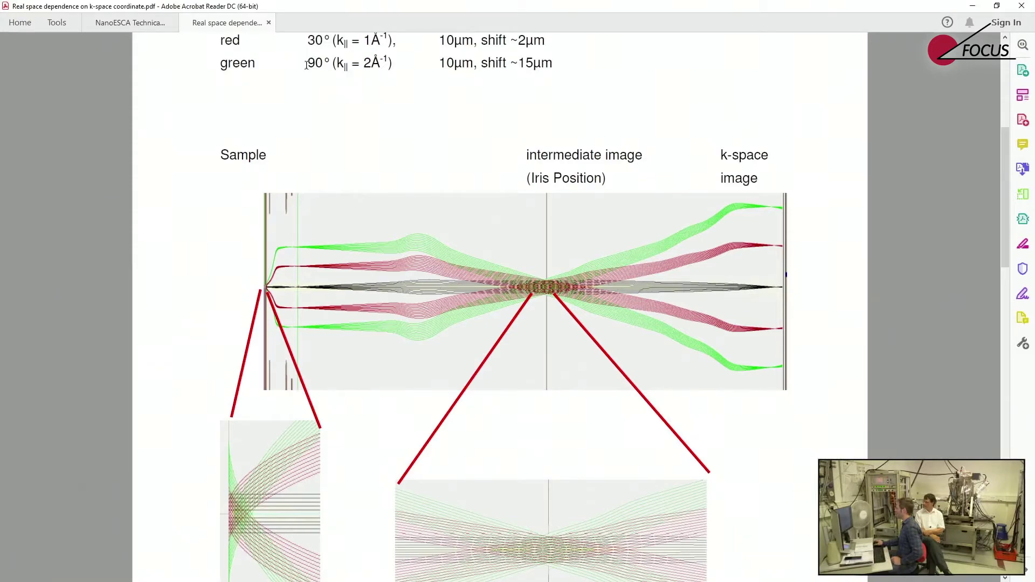
scroll(380, 168, down, 2)
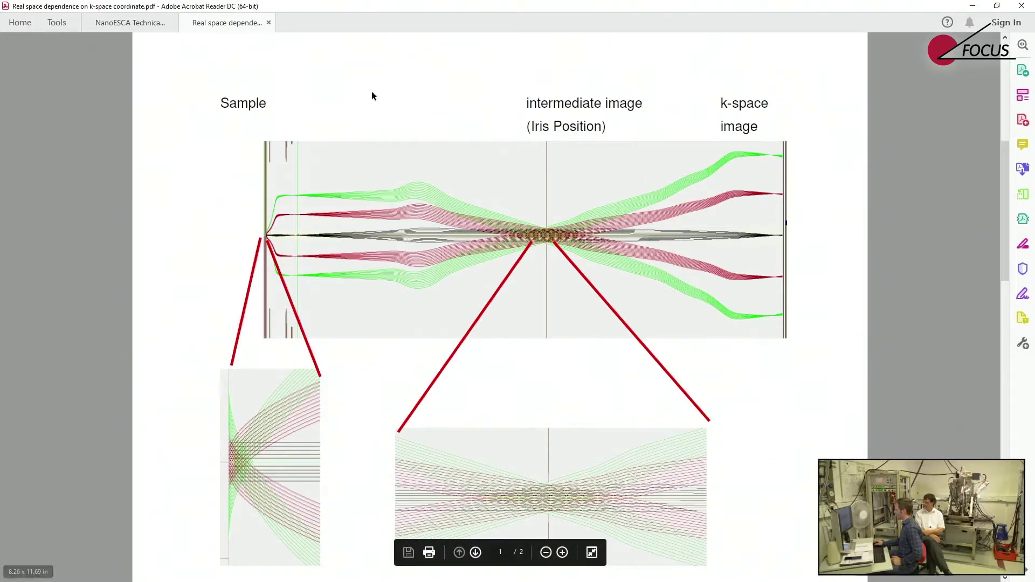
scroll(376, 144, up, 3)
scroll(330, 368, down, 3)
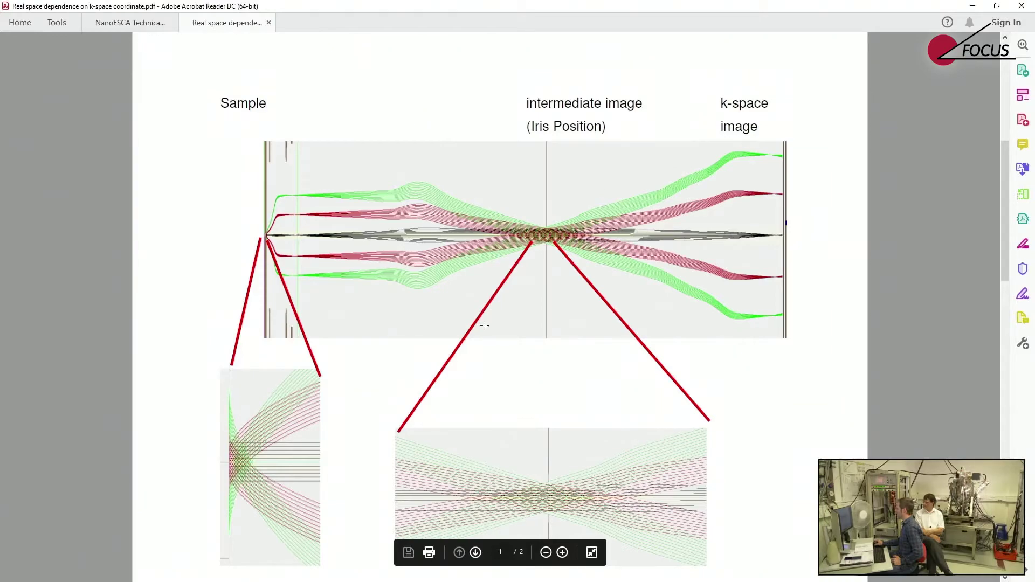
scroll(485, 326, up, 2)
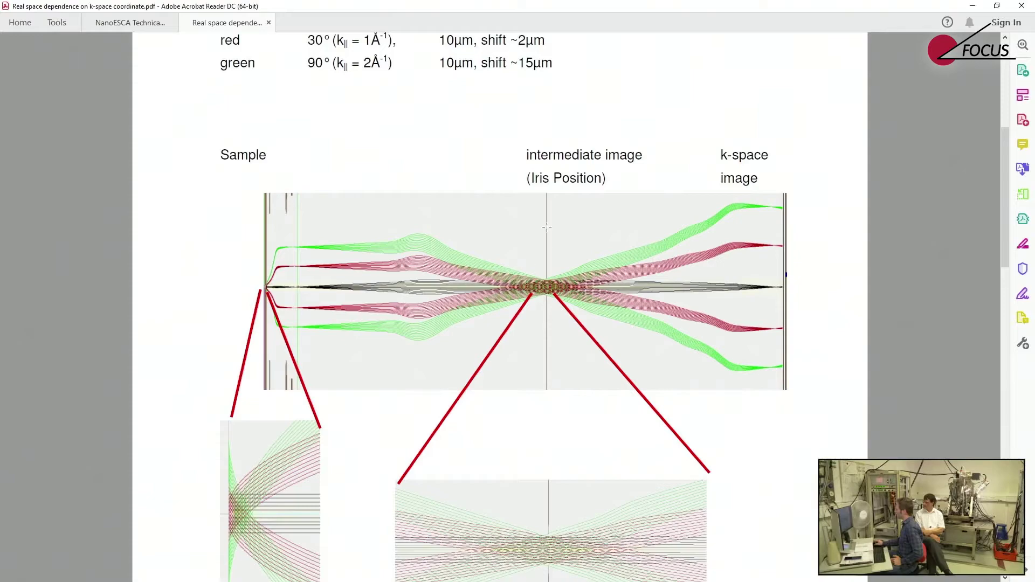
scroll(534, 294, down, 1)
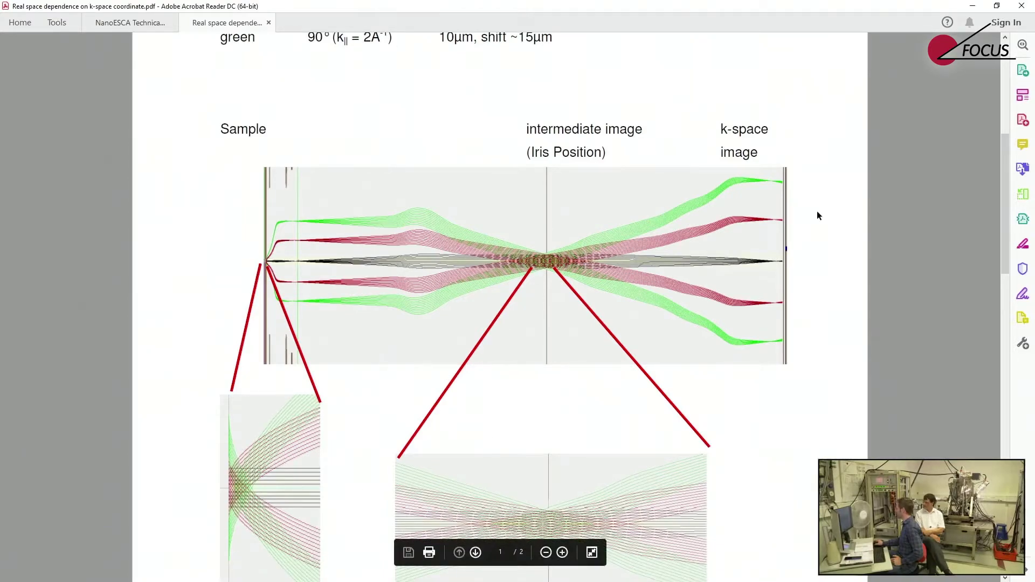
- Minimize the PDF, then drag the stored image out of the way and hide it
click(967, 7)
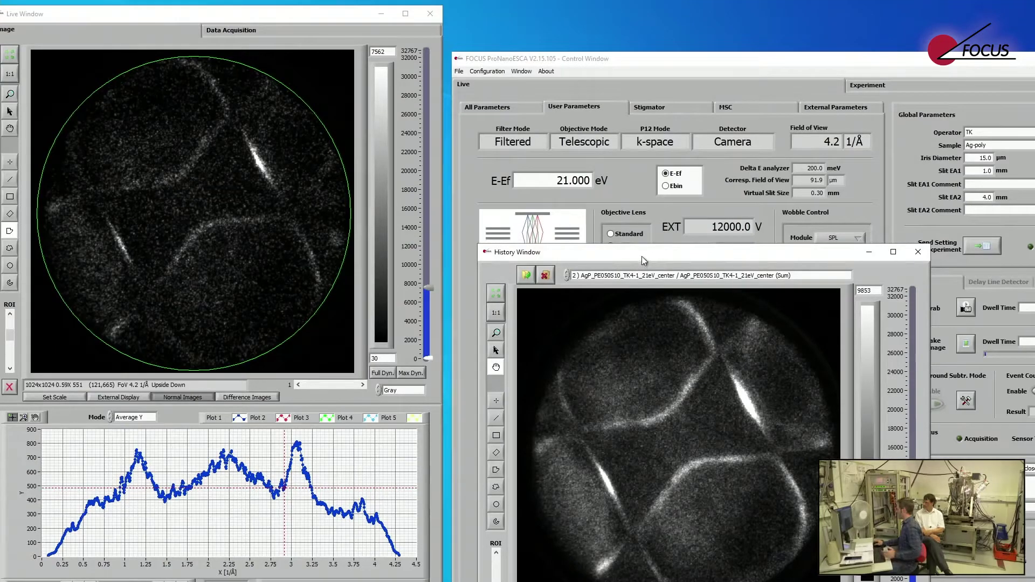
drag(642, 255, 643, 196)
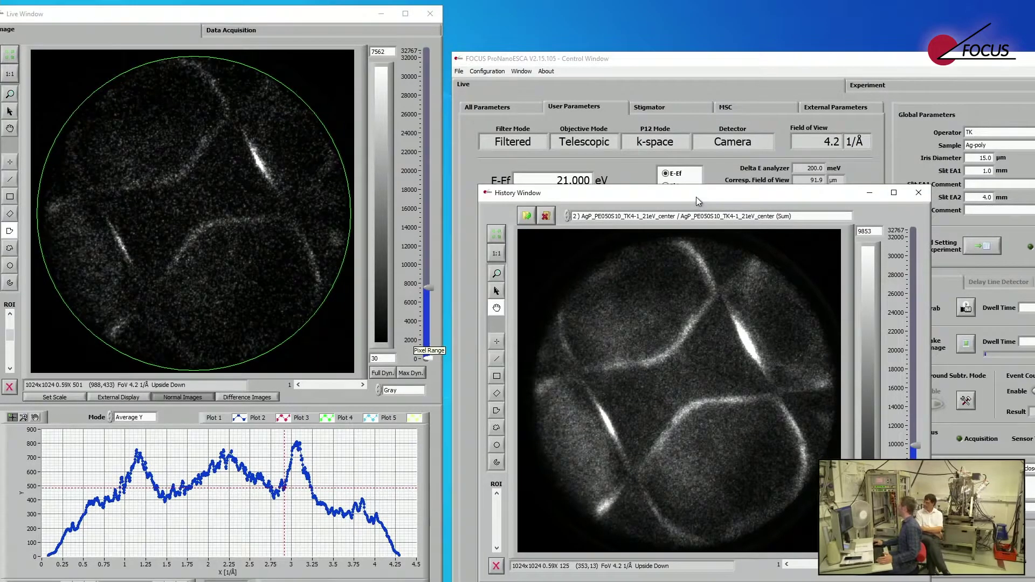
drag(697, 196, 665, 337)
click(839, 332)
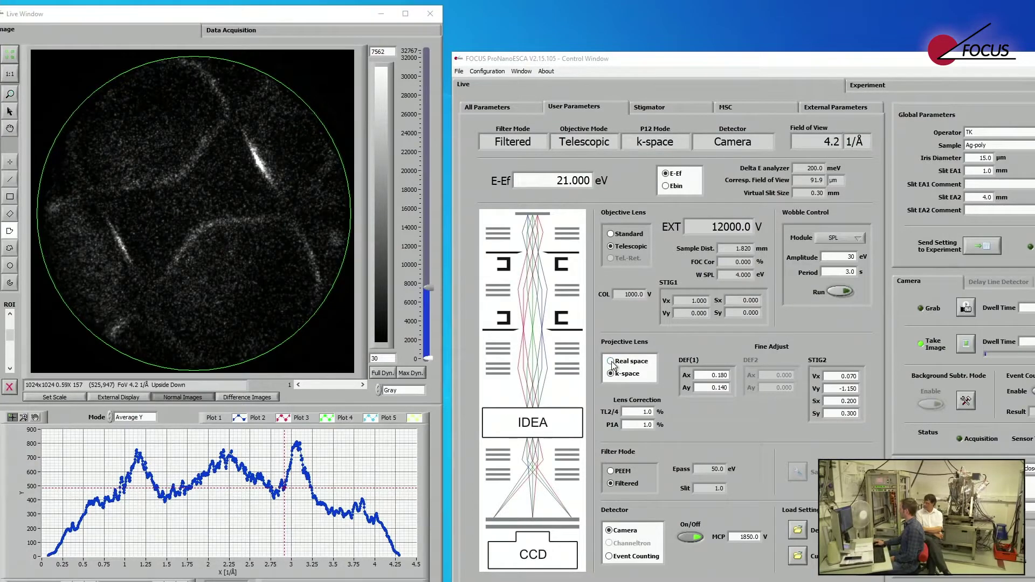
- Select Real space under Projective Lens to show the 91.9 µm hexagonal field
click(612, 363)
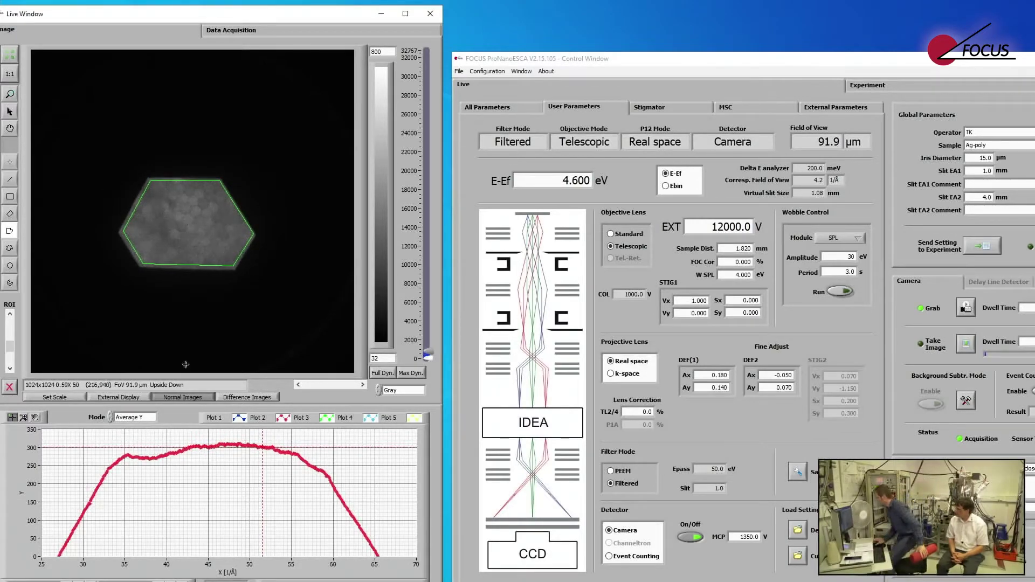
- Focus the Control Window and select k-space under Projective Lens
click(610, 374)
click(610, 375)
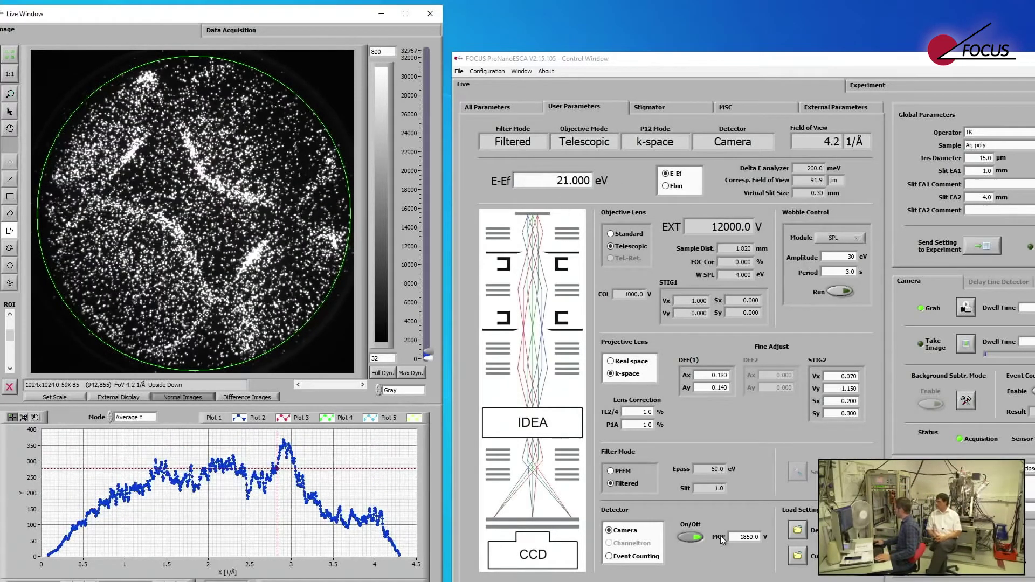
- Lower the MCP to 1550 then 1450 V and set E-Ef to 4.400 eV
double_click(749, 537)
text(1550)
key(Return)
key(BackSpace)
text(4)
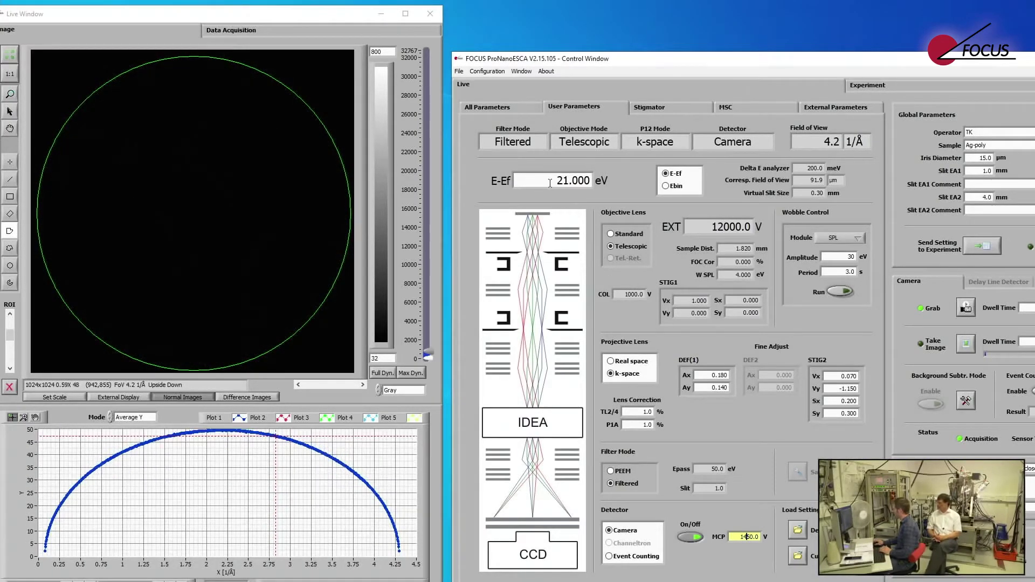
double_click(574, 182)
key(BackSpace)
text(4.4)
key(Tab)
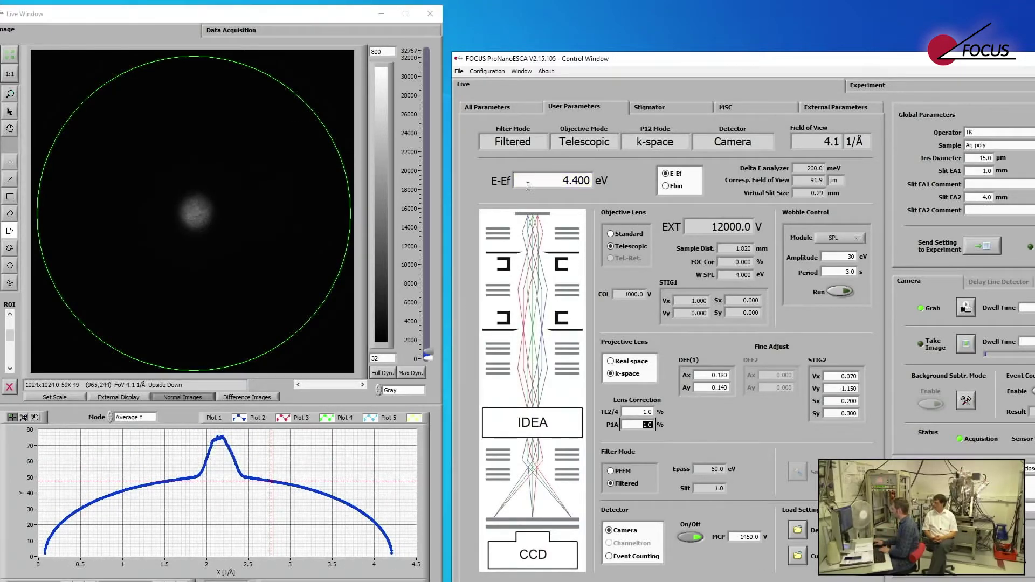
- Rescale the live image to full range and raise the MCP to 1600 V
click(577, 182)
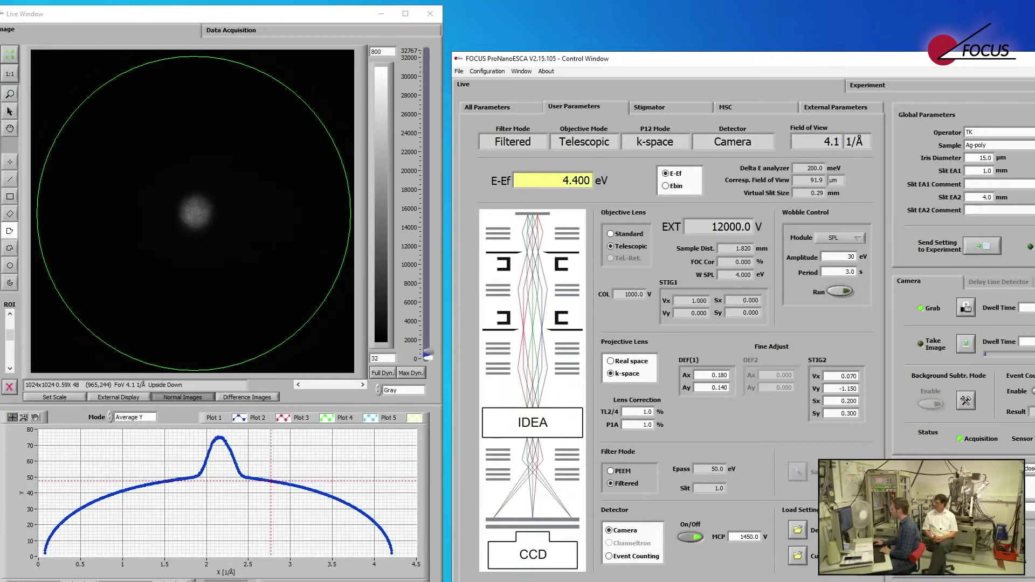
click(747, 536)
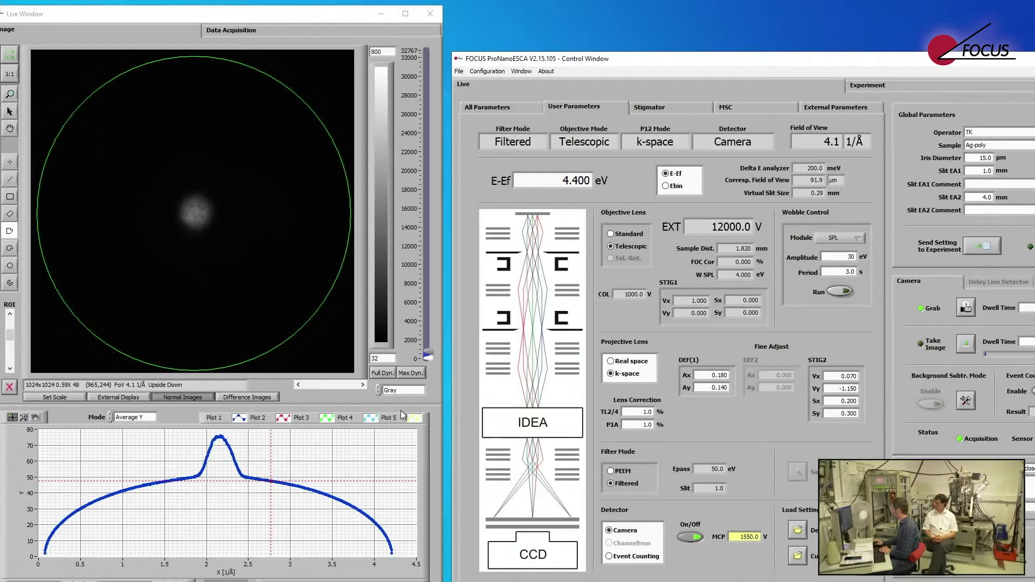
click(410, 374)
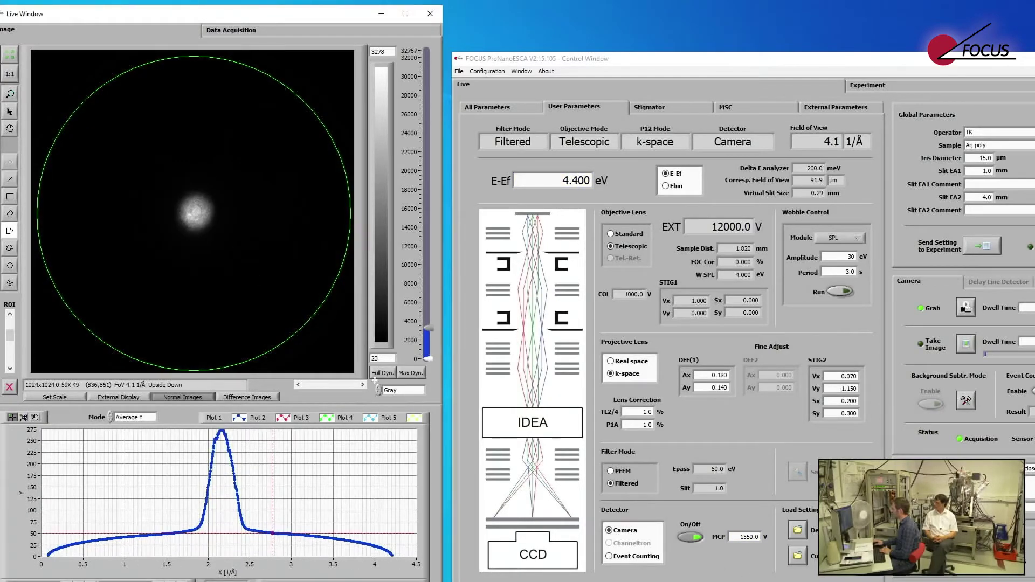
click(581, 182)
click(748, 537)
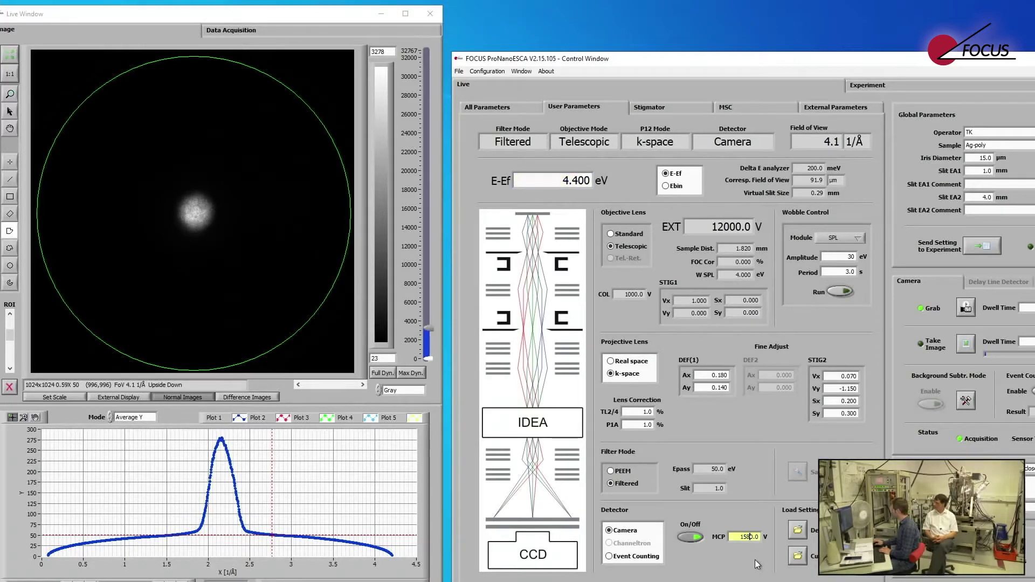
key(BackSpace)
key(BackSpace)
text(60)
key(Return)
click(379, 335)
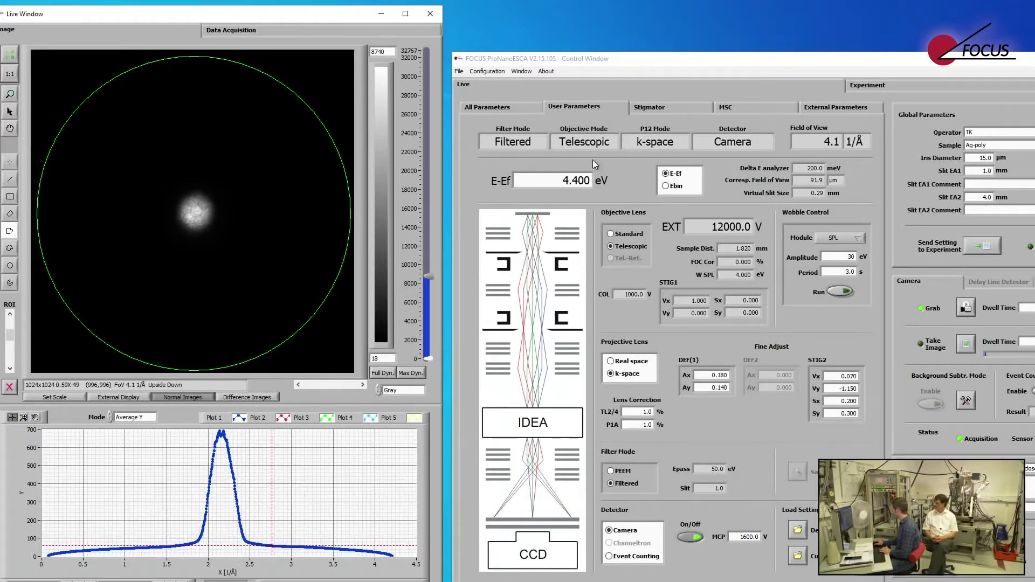
- Step the MCP up to 1630 and 1660 V with full-range rescaling, then settle at 1570 V
click(573, 181)
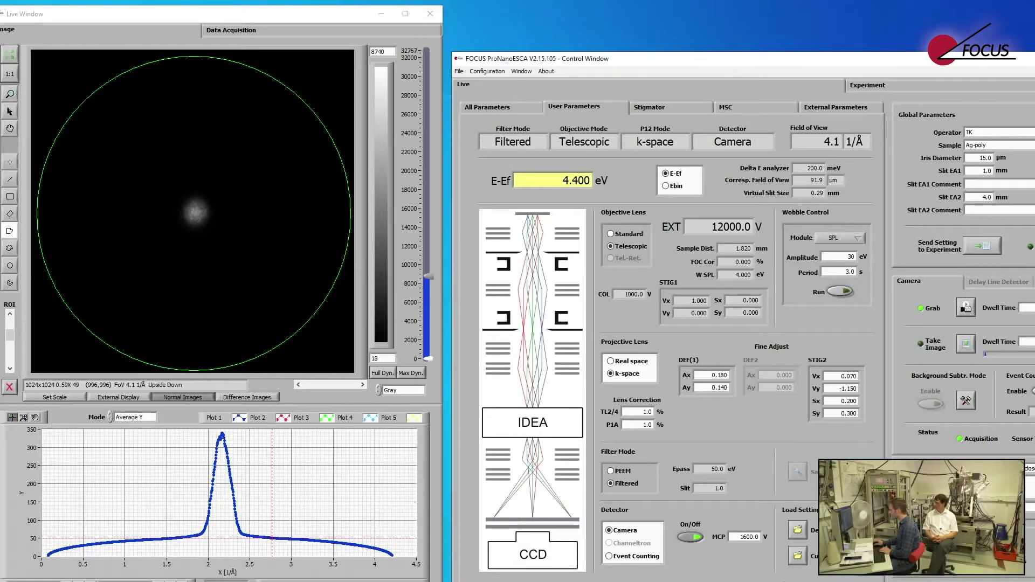
click(748, 536)
key(Up)
key(Up)
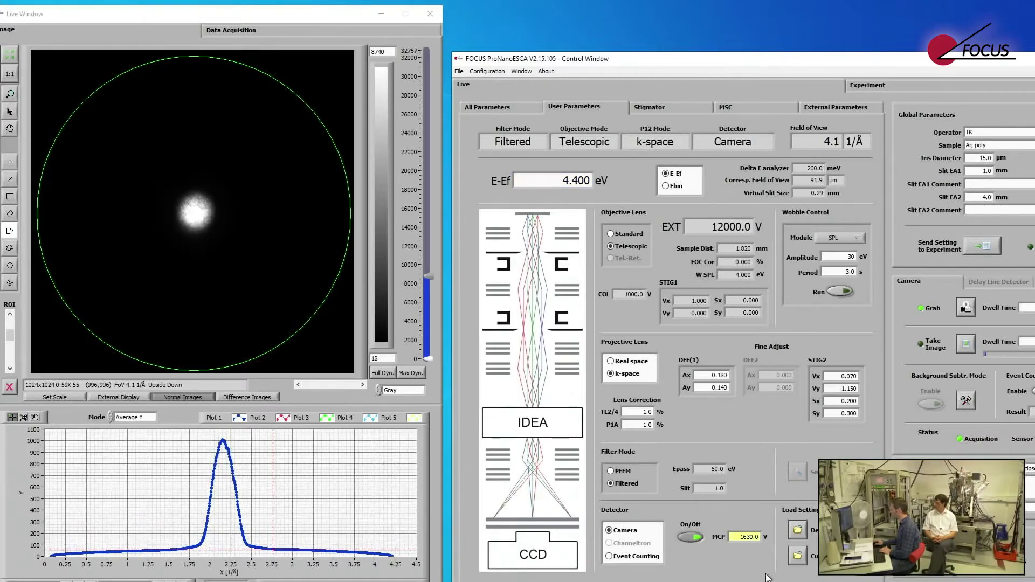
click(376, 373)
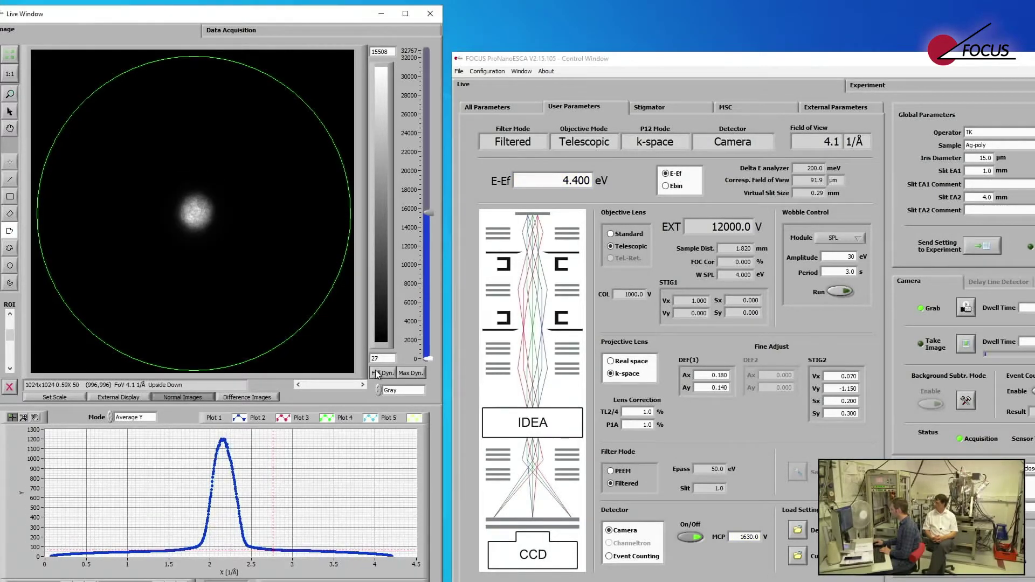
click(754, 539)
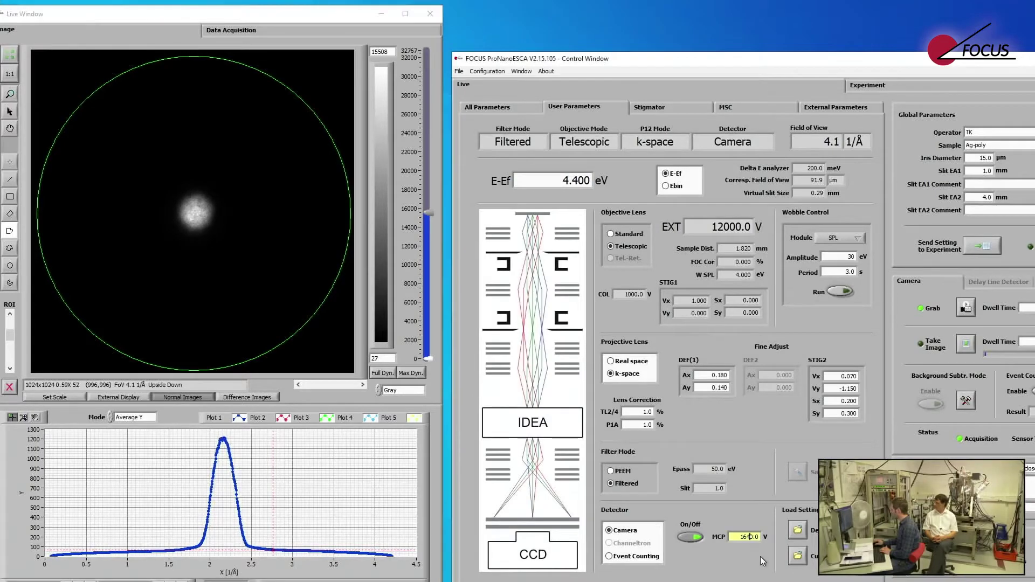
key(Up)
key(Up)
click(381, 374)
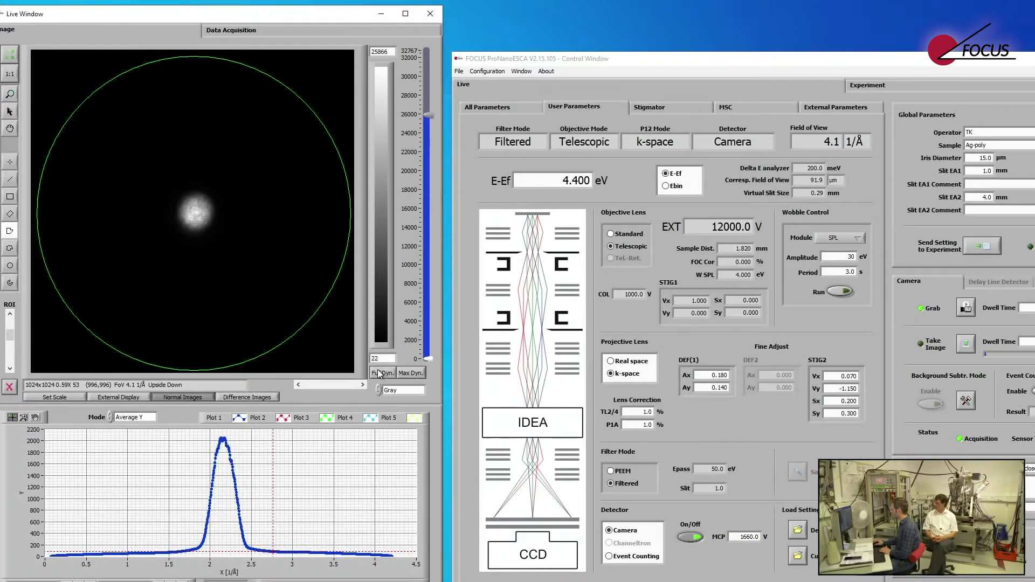
click(750, 537)
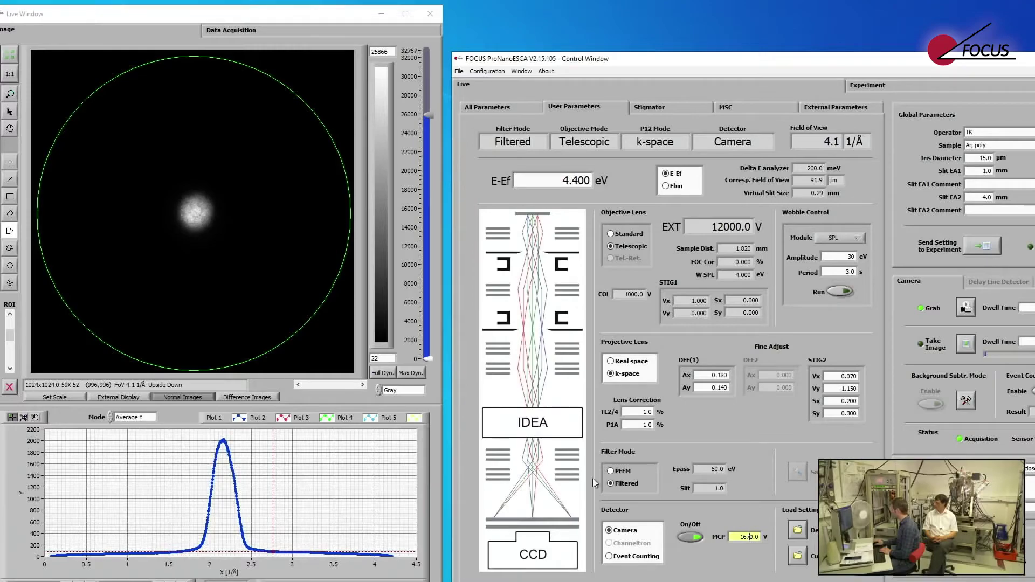
click(383, 373)
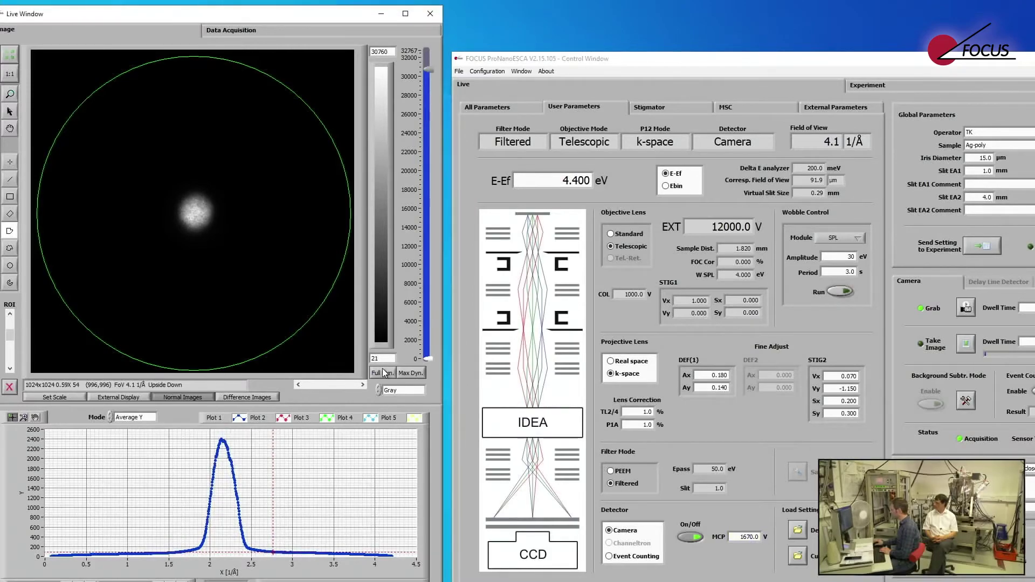
click(749, 537)
key(BackSpace)
text(5)
key(Return)
- Trim the measurement name to AgP_PE050S10_TK4-1 by deleting the old suffix and underscore
drag(665, 64, 516, 40)
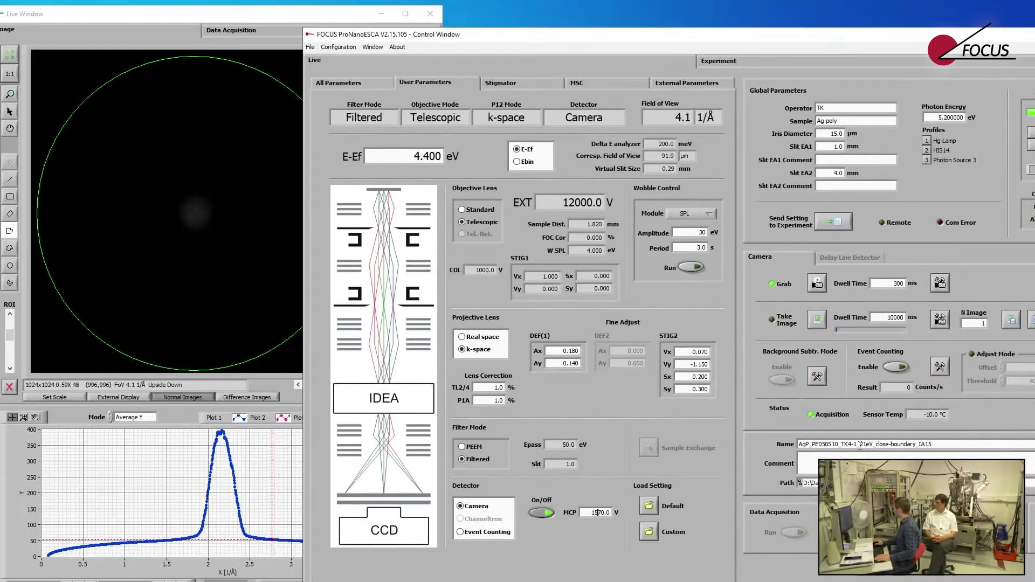
drag(861, 444, 1019, 456)
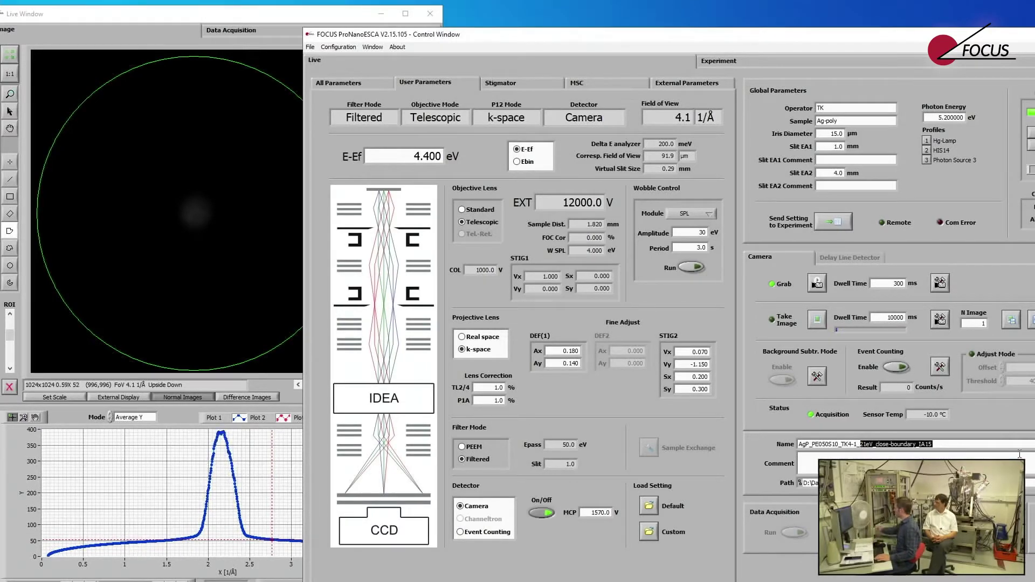
key(BackSpace)
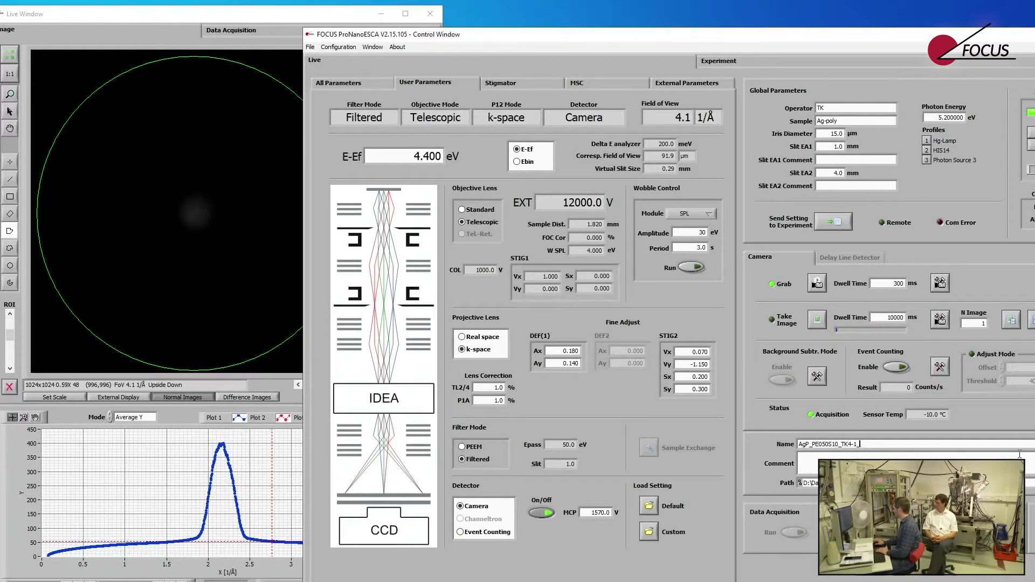
key(BackSpace)
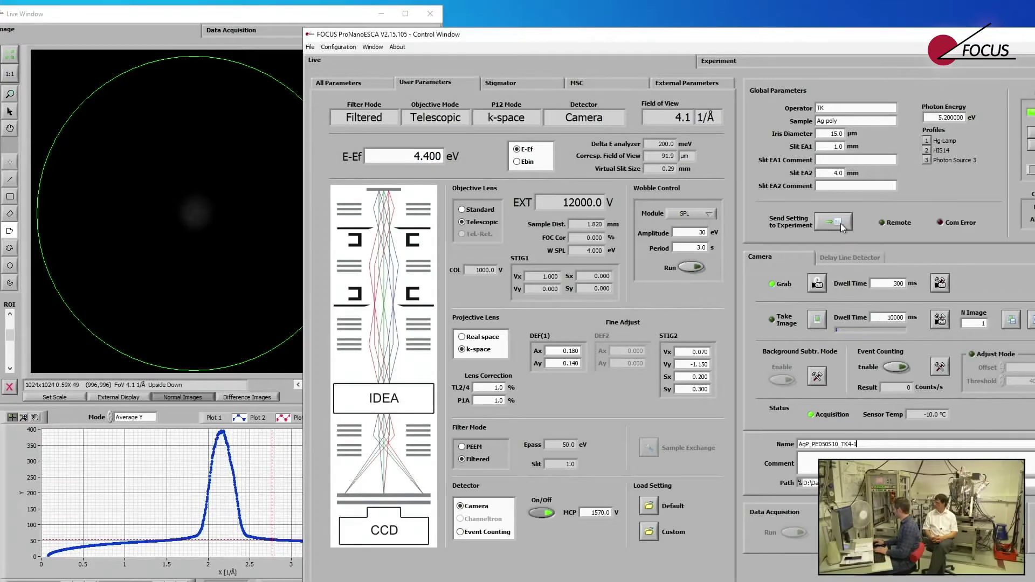
- Send the settings to the experiment list and bring the live image window forward
click(827, 223)
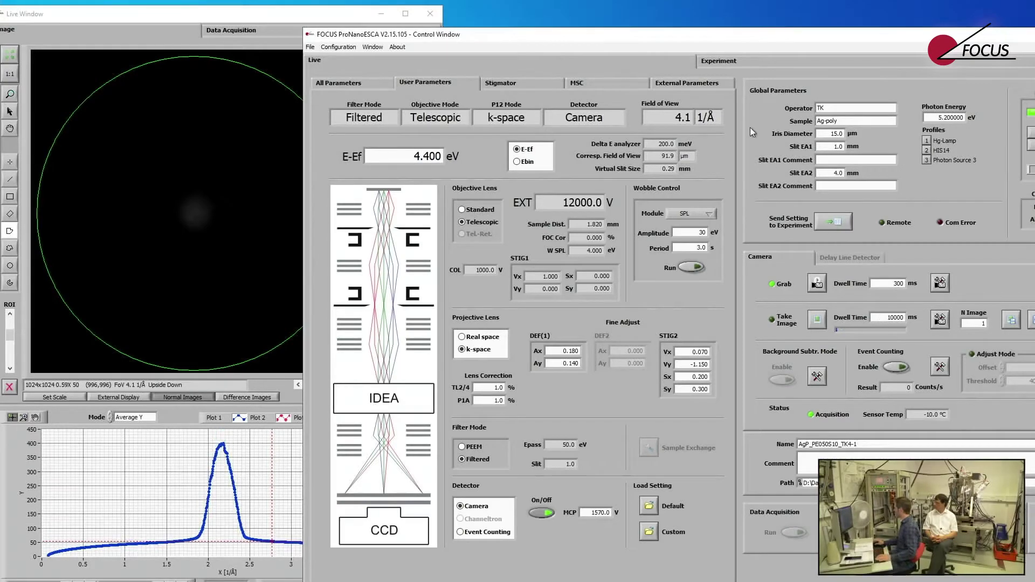
click(737, 66)
drag(714, 44, 844, 54)
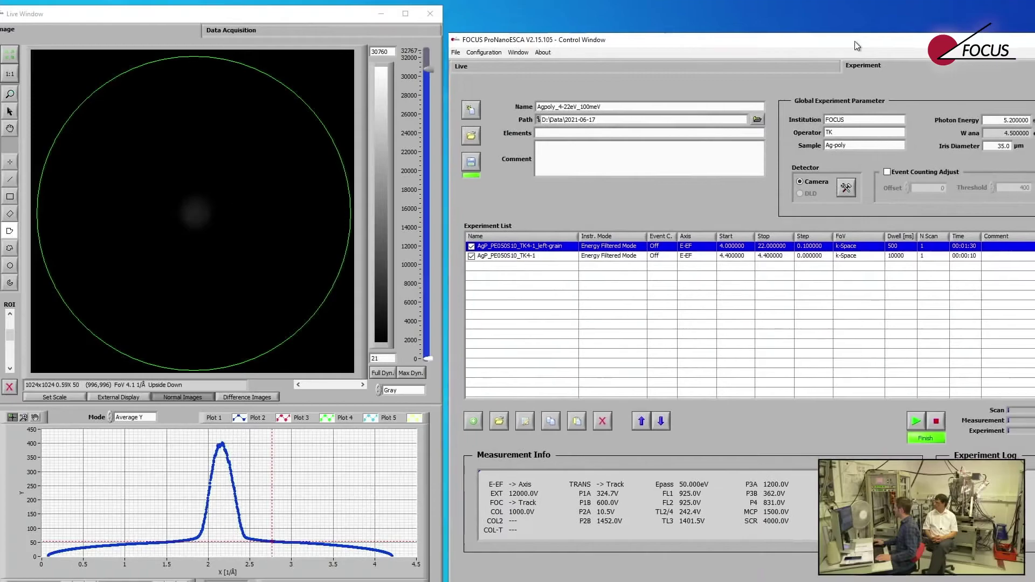
click(409, 108)
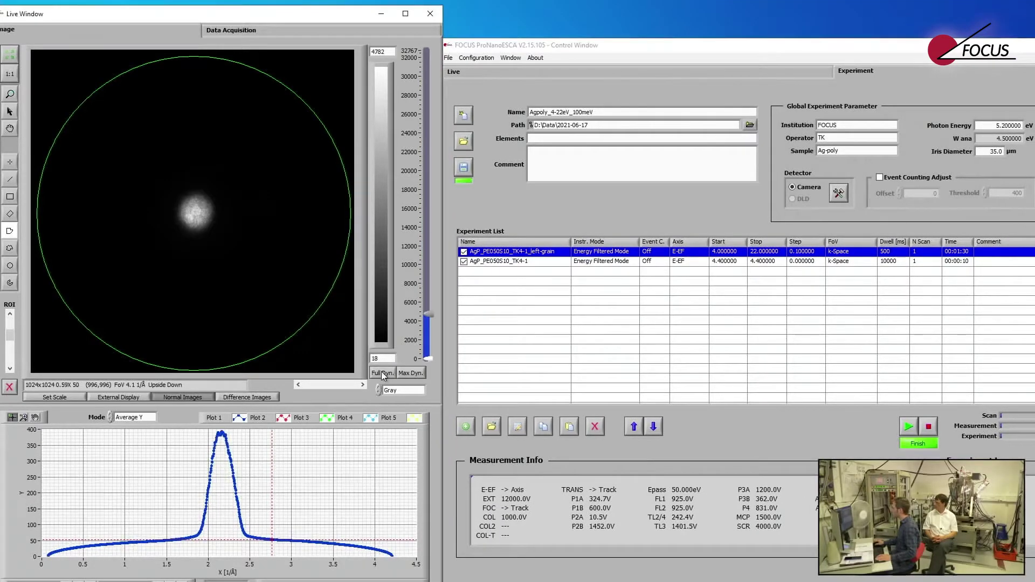
- Set the live E-Ef energy to 6.000 eV
click(558, 71)
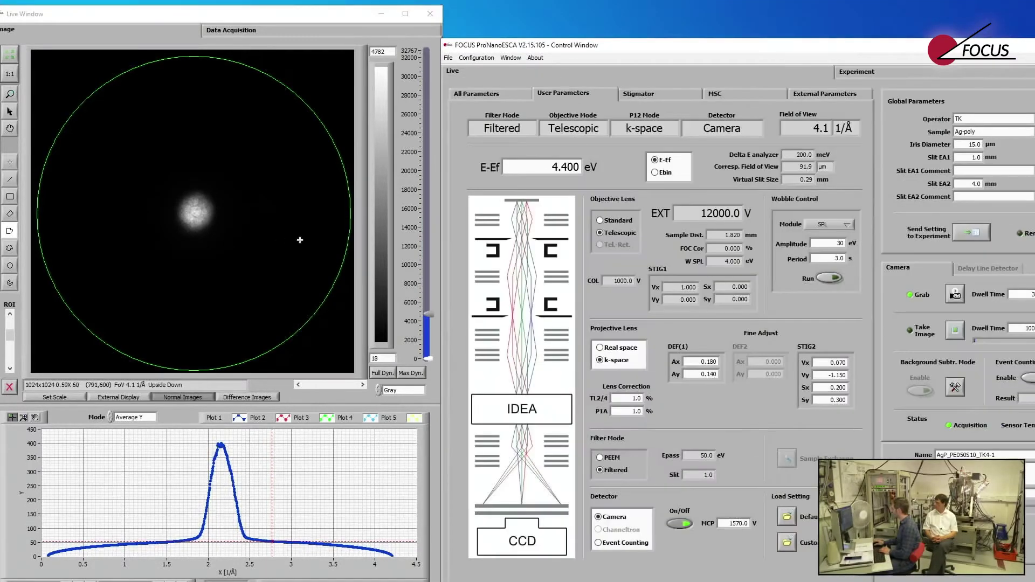
double_click(540, 162)
text(6)
key(Tab)
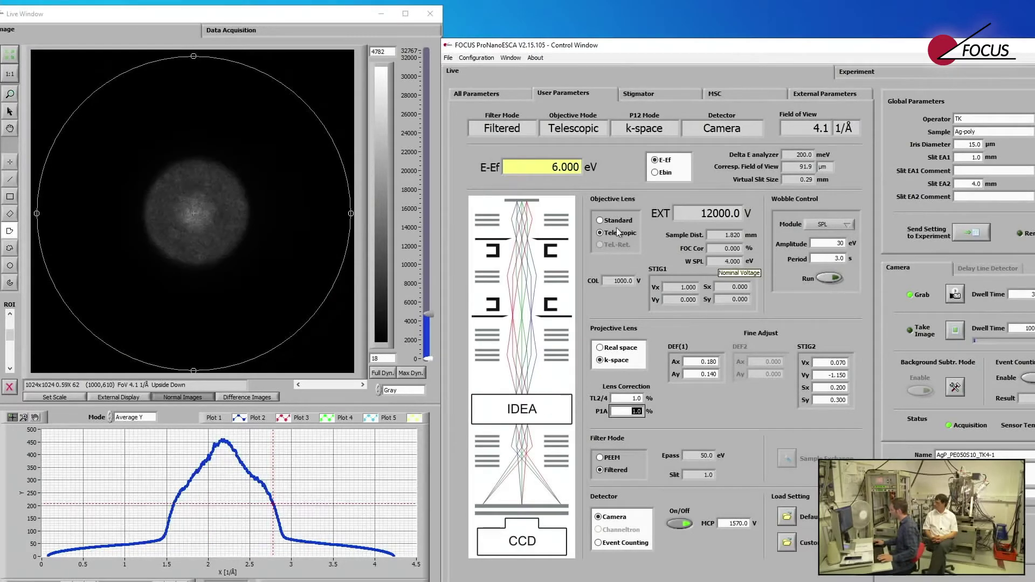
- Delete the left-grain row from the experiment list and open TK4-1's measurement configuration
click(876, 70)
drag(852, 50, 818, 39)
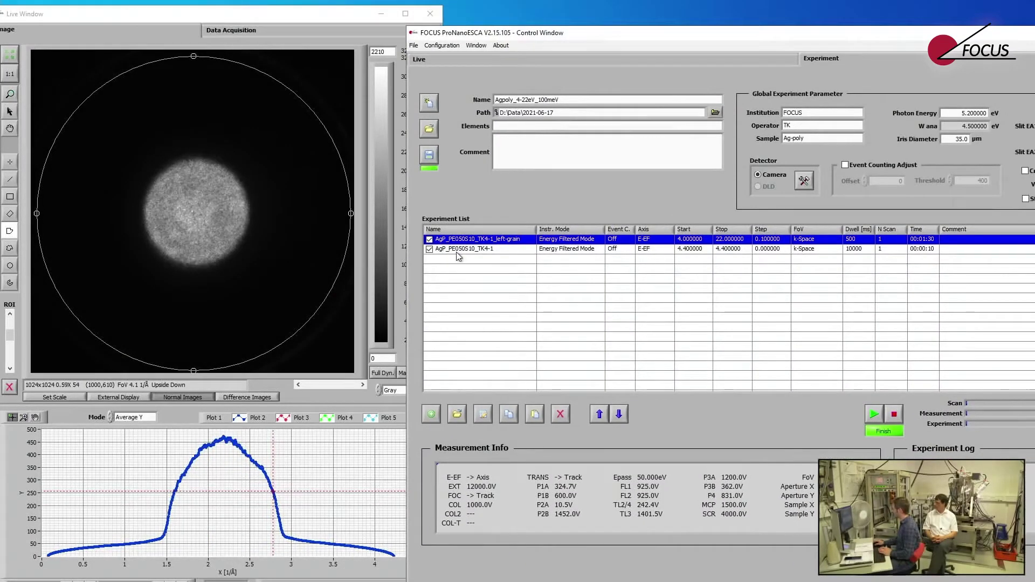
click(560, 414)
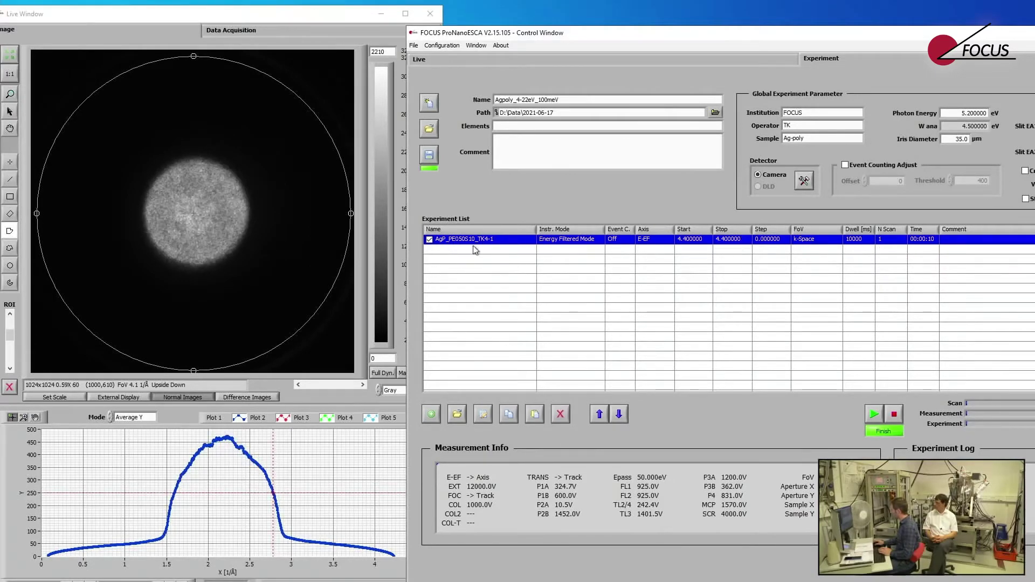
double_click(479, 240)
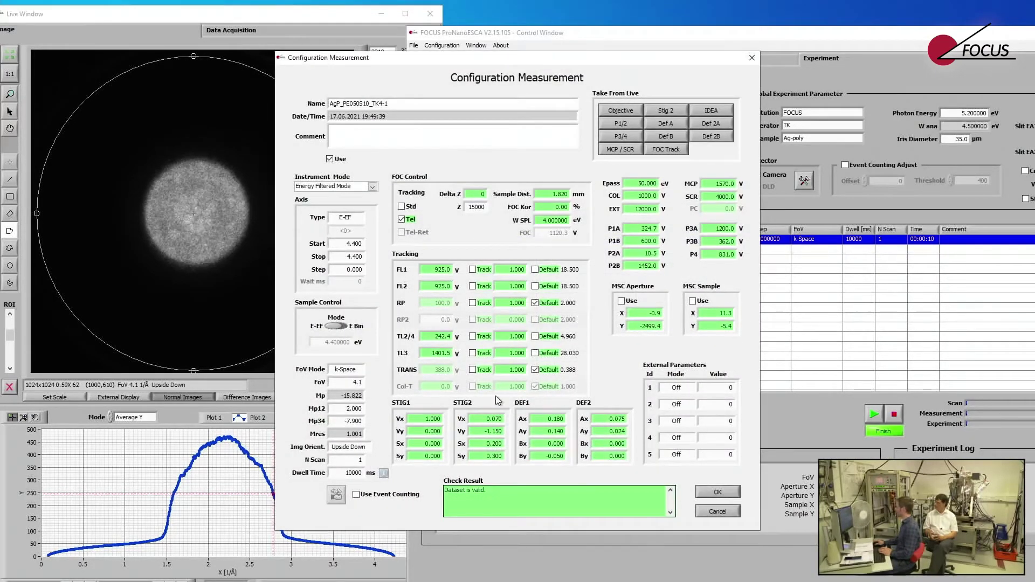
- Enter a 4.000 eV start and 22.000 eV stop, then reselect the step field for 0.050
drag(501, 62, 558, 75)
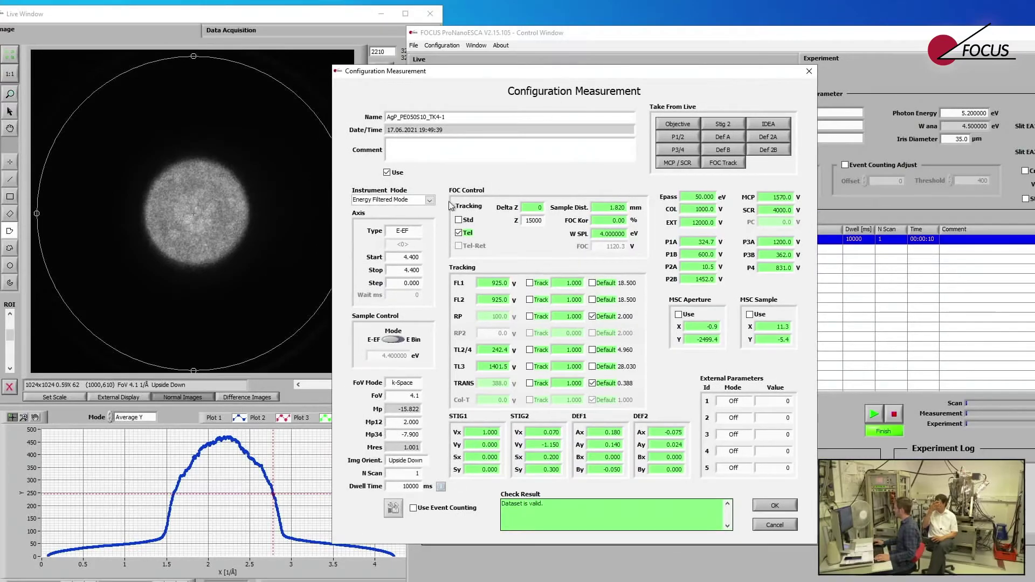
key(Tab)
text(4)
key(Tab)
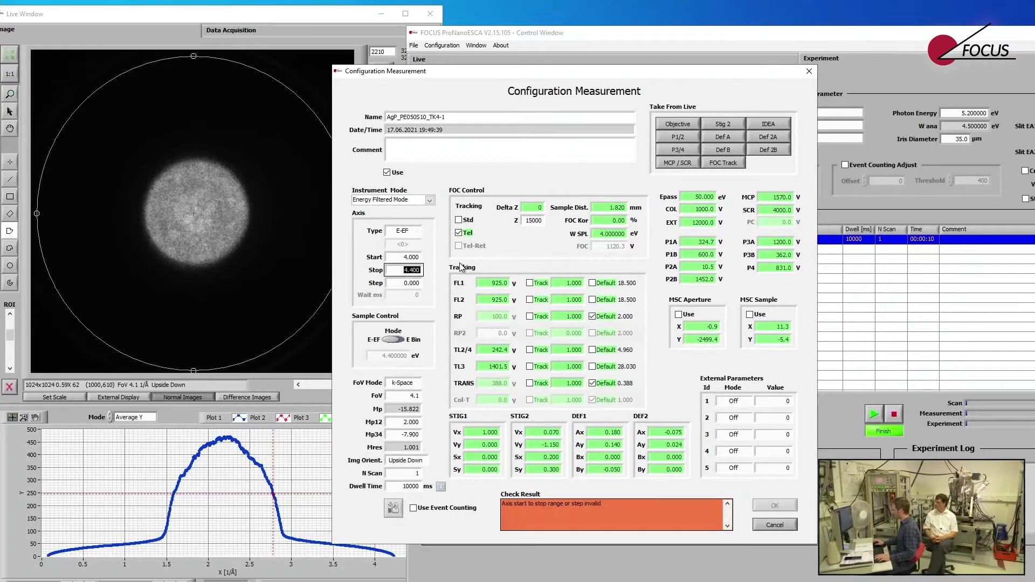
text(22)
key(Tab)
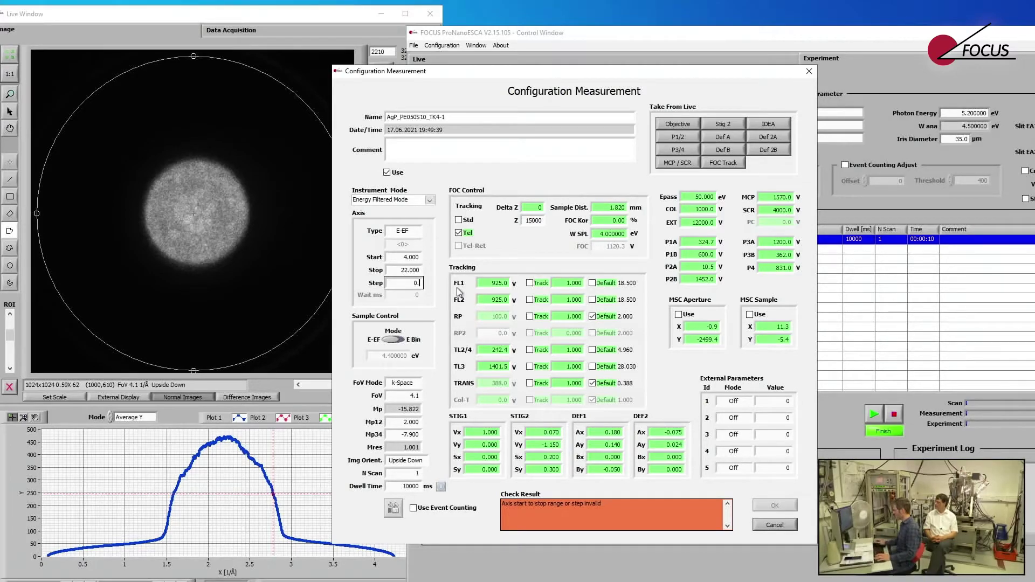
key(Tab)
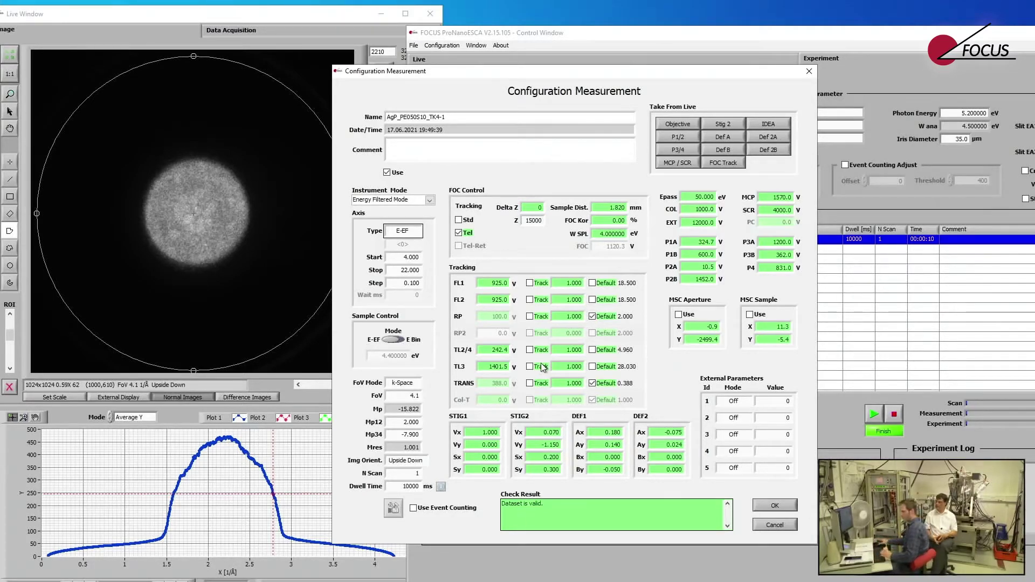
click(415, 283)
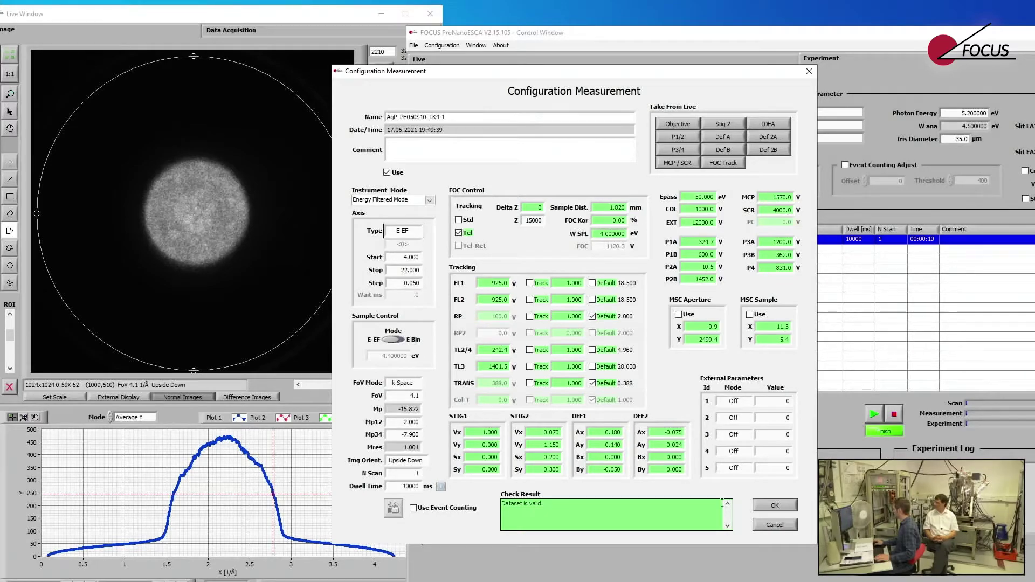
- Accept the scan configuration and switch the live light source to the HIS14 profile
click(775, 506)
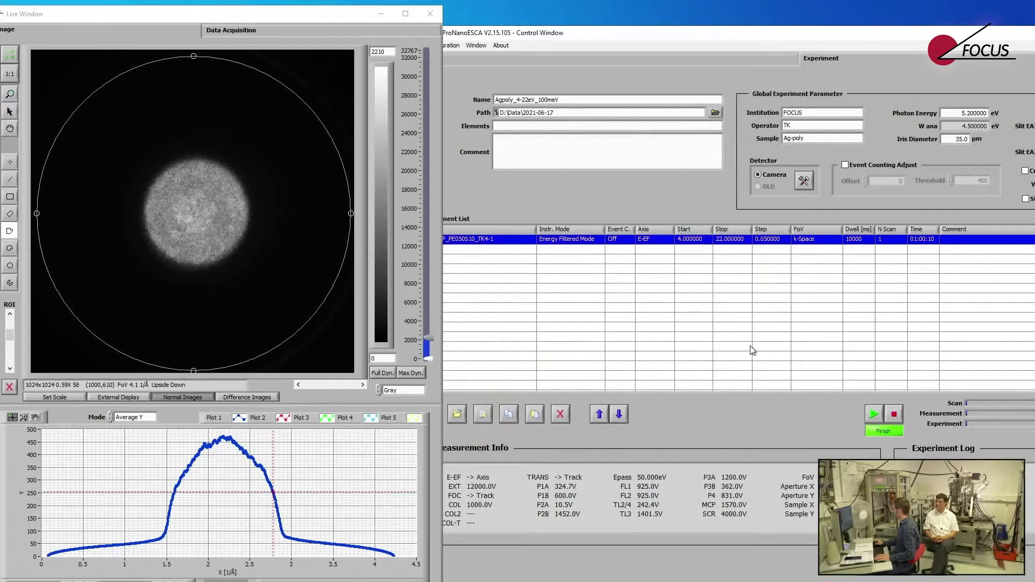
drag(691, 34, 736, 33)
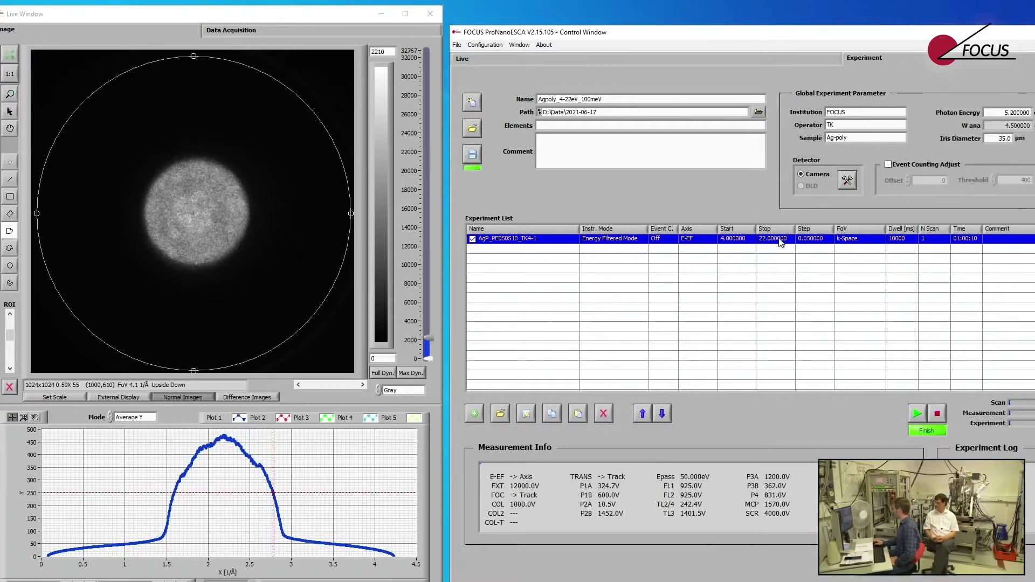
click(715, 64)
drag(906, 33, 766, 50)
click(934, 162)
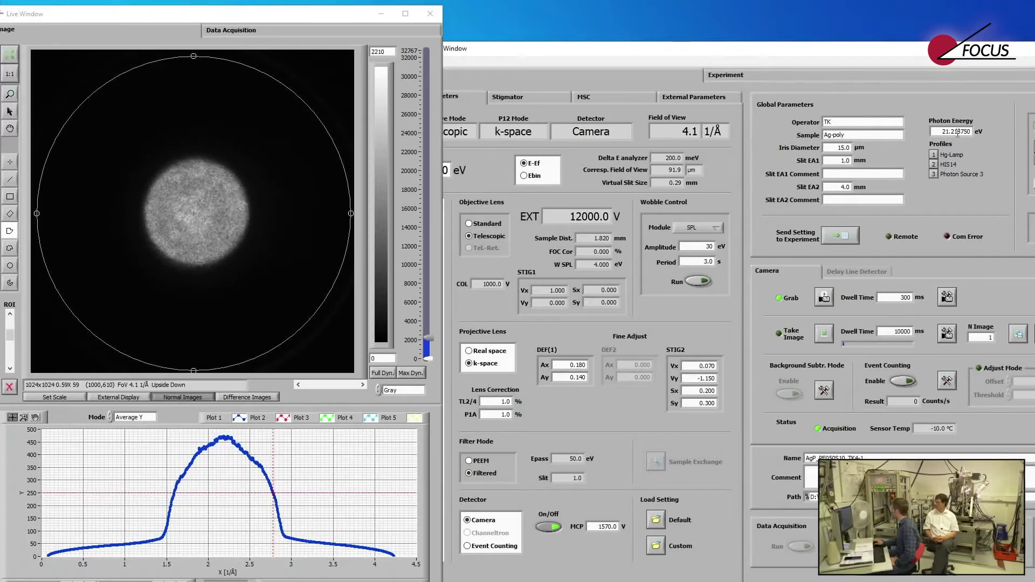
- Copy the 21.218750 eV photon energy and 35.0 µm iris into the experiment
click(818, 79)
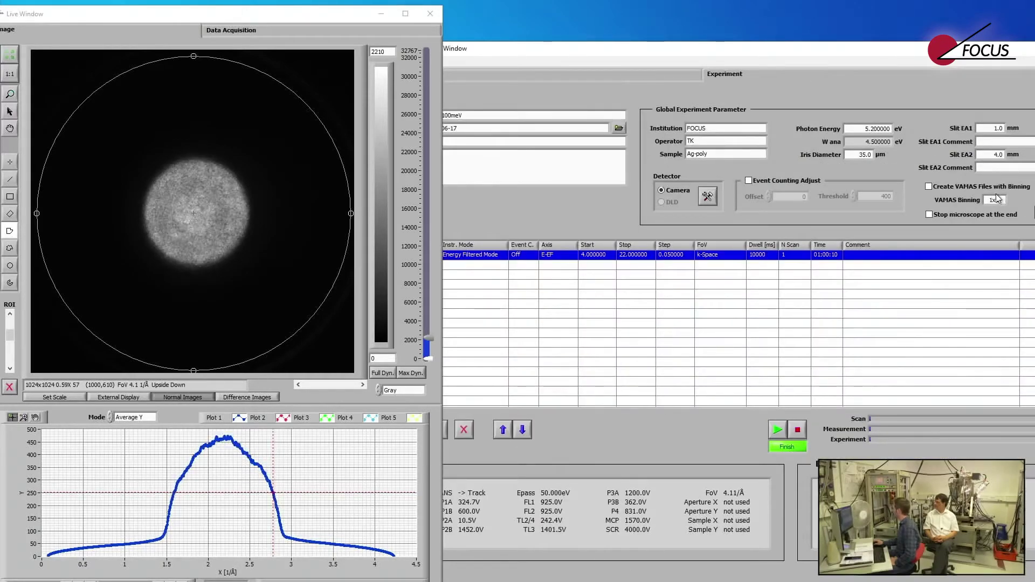
drag(926, 61, 773, 59)
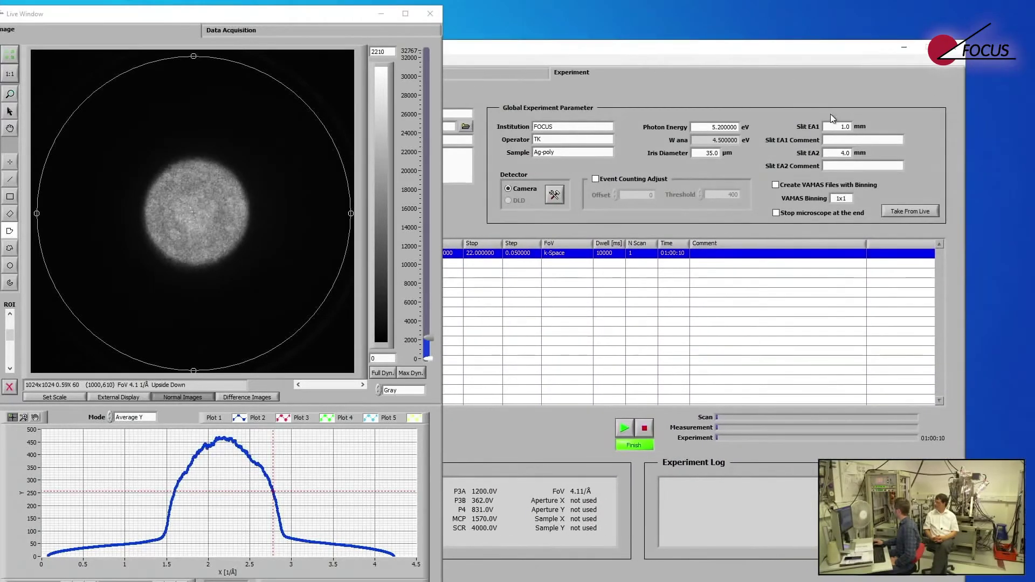
click(906, 212)
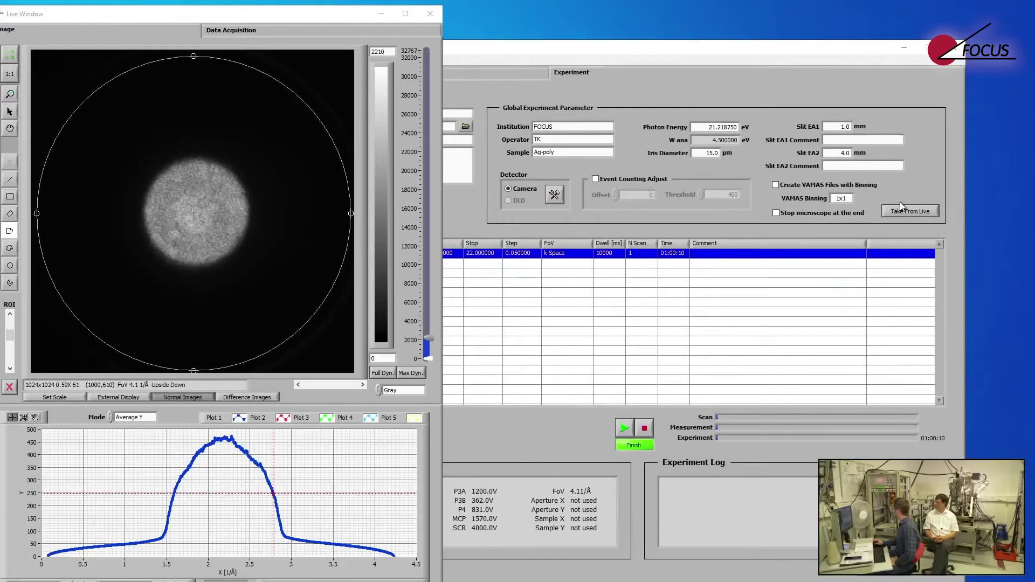
click(533, 75)
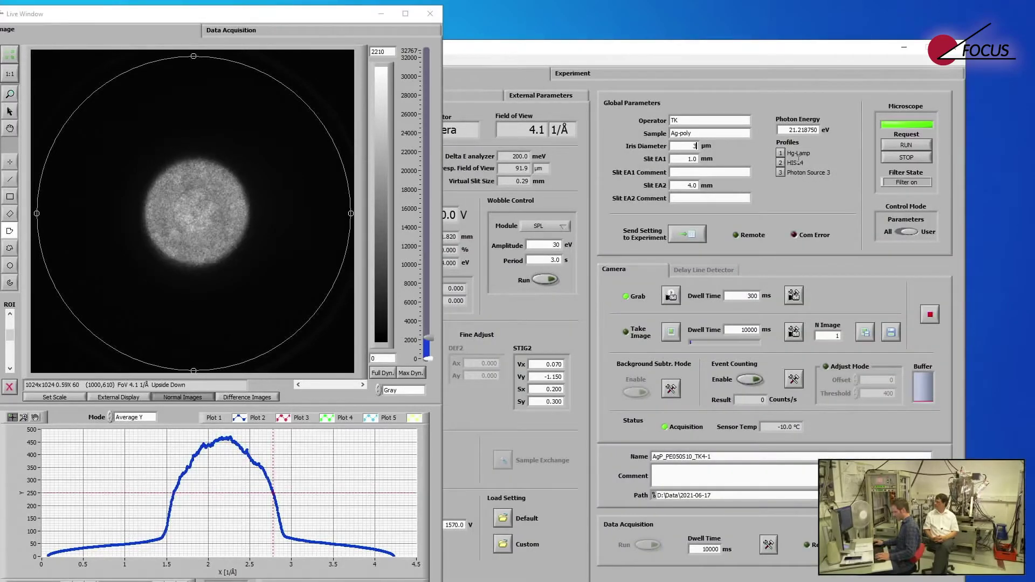
click(662, 76)
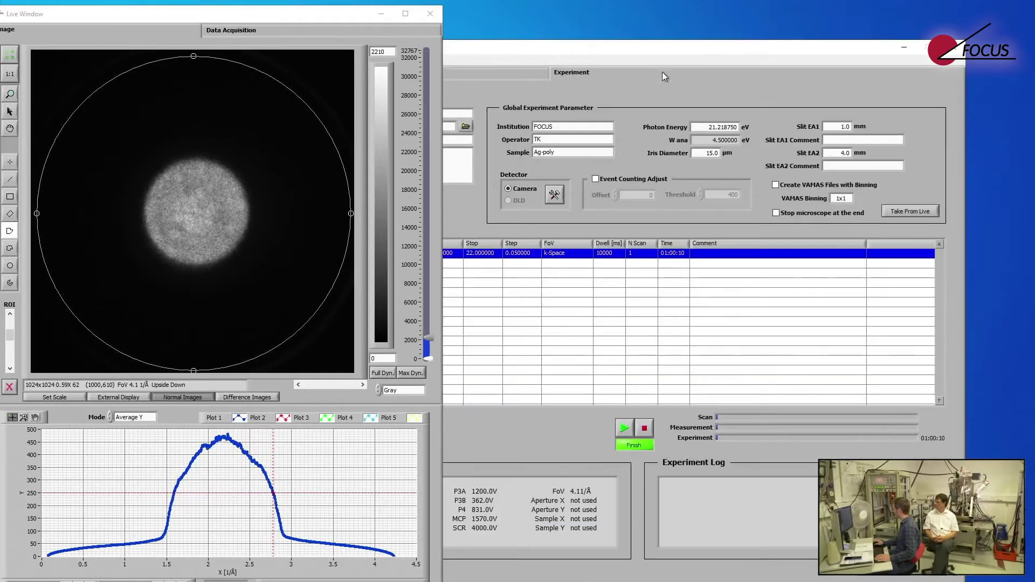
click(899, 216)
drag(689, 50, 978, 36)
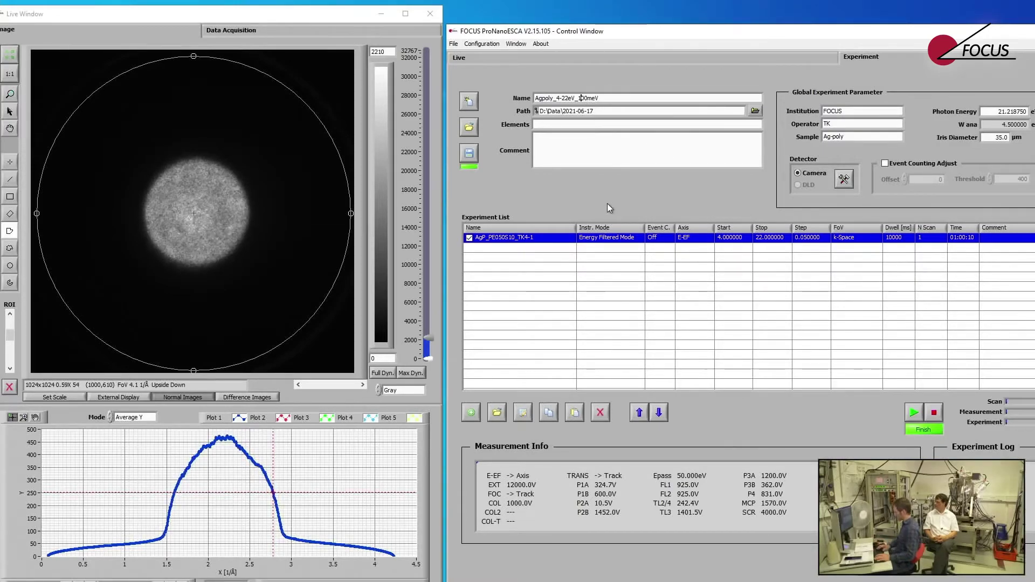
- Rename the experiment to Agpoly_4-22eV_50meV
key(BackSpace)
key(Delete)
text(5)
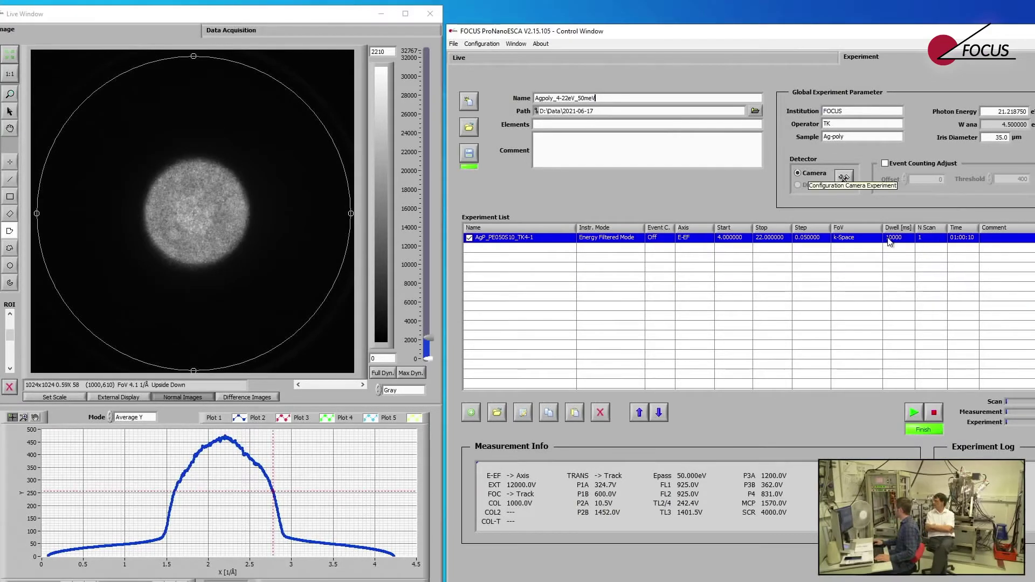
- Set the scan row's dwell time to 500 ms and accept the configuration
double_click(911, 238)
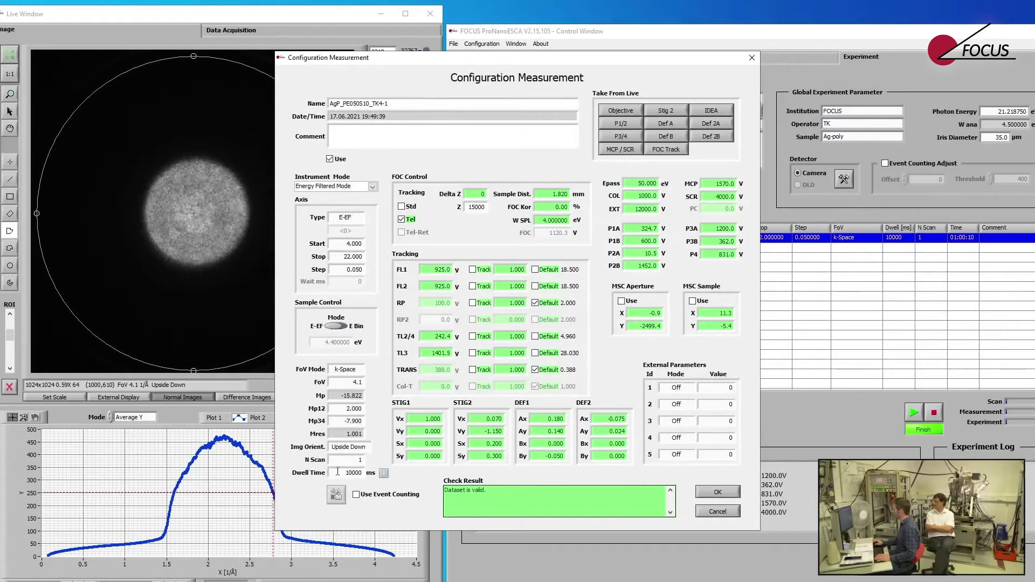
double_click(345, 473)
text(5)
click(714, 493)
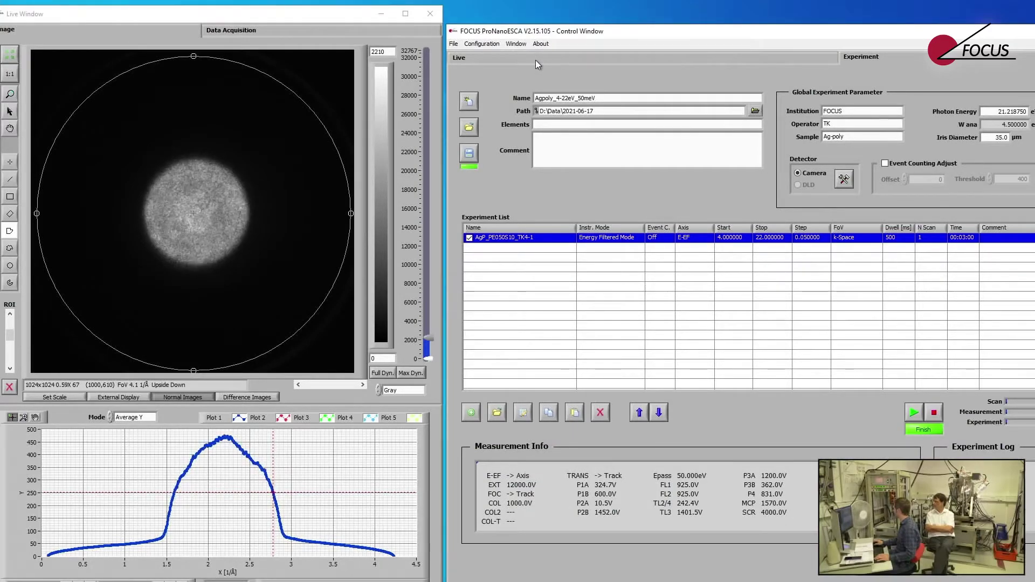
- Set the MCP to 1600 V, bring E-Ef to 4.300 eV, and rescale the image
click(665, 59)
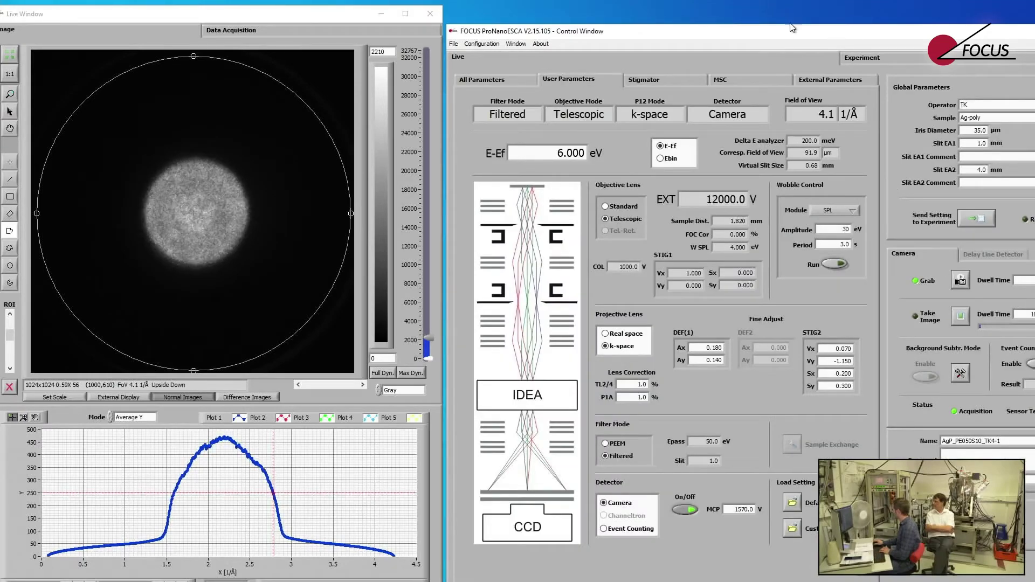
drag(793, 30, 744, 32)
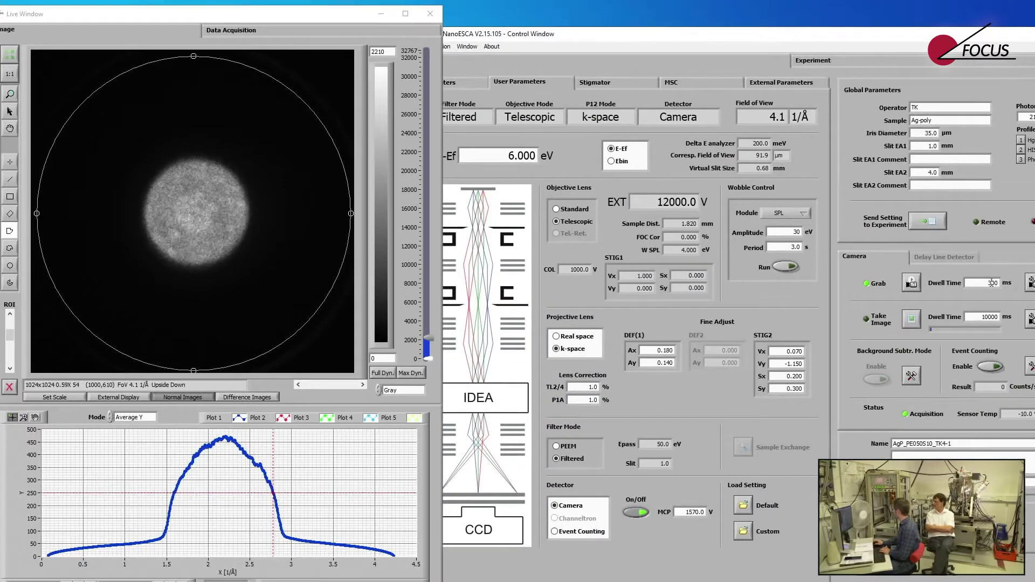
click(993, 283)
text(1600)
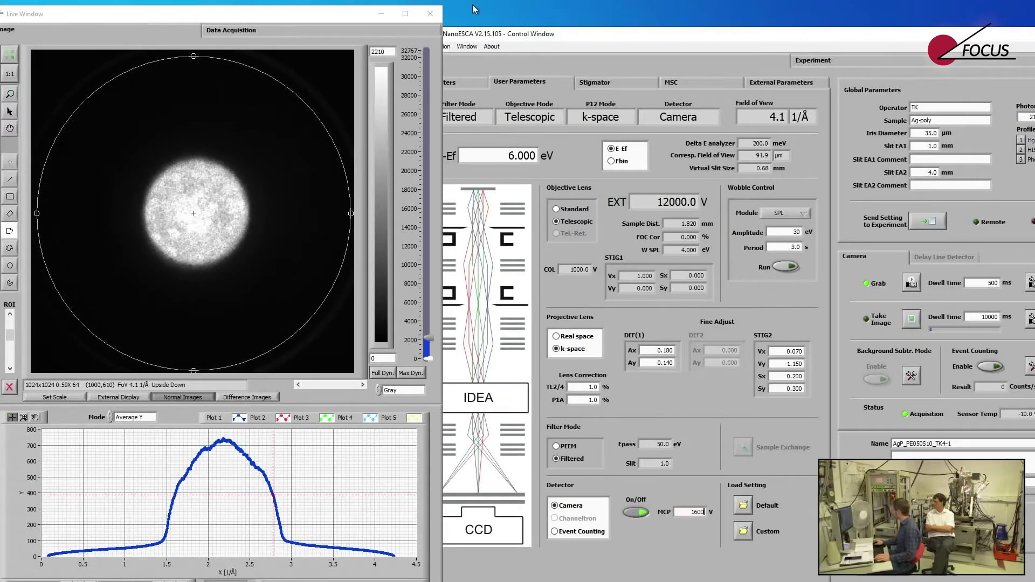
click(514, 157)
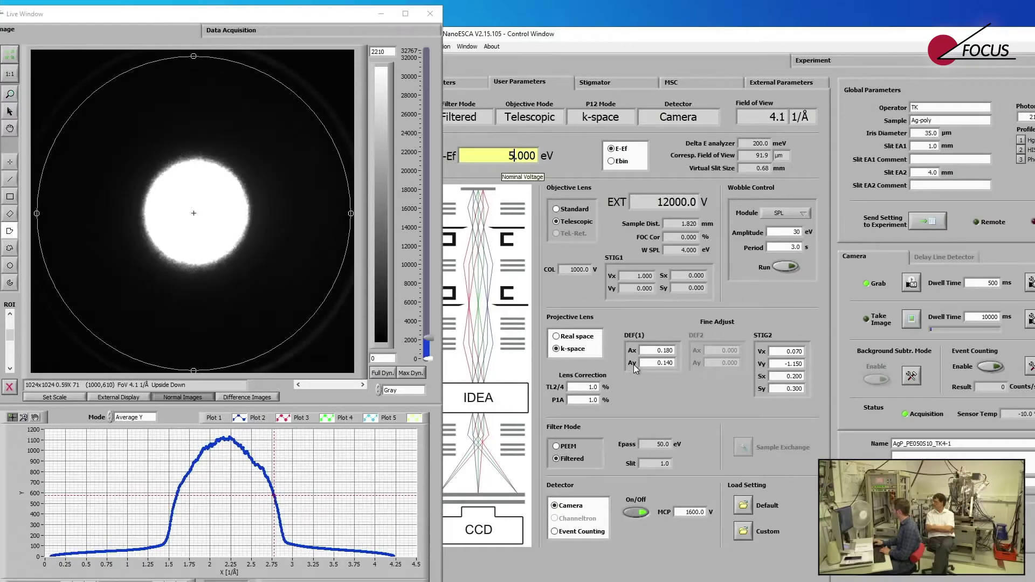
key(Down)
key(Down)
key(Right)
key(Right)
key(Up)
key(Up)
key(Up)
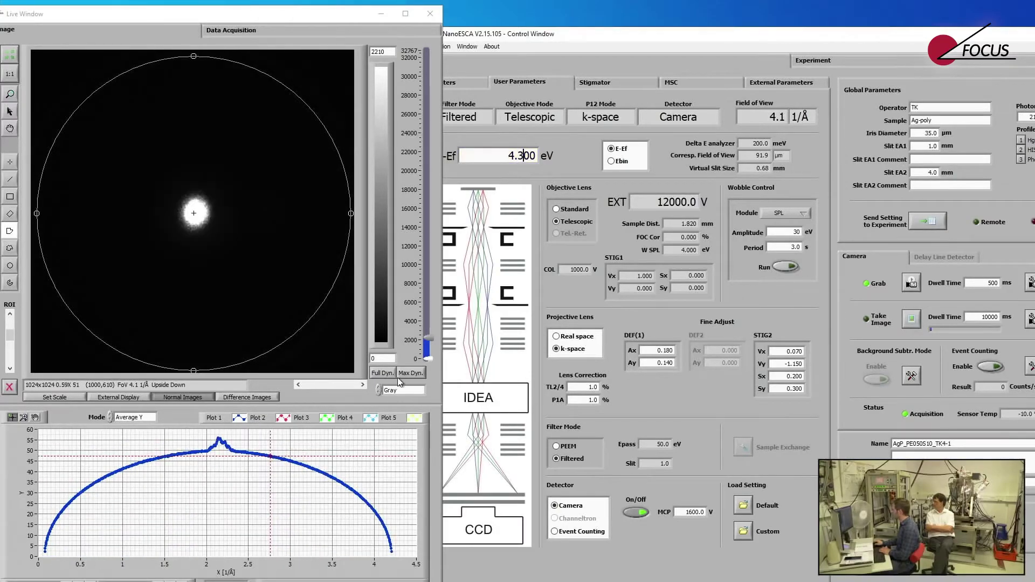
click(386, 374)
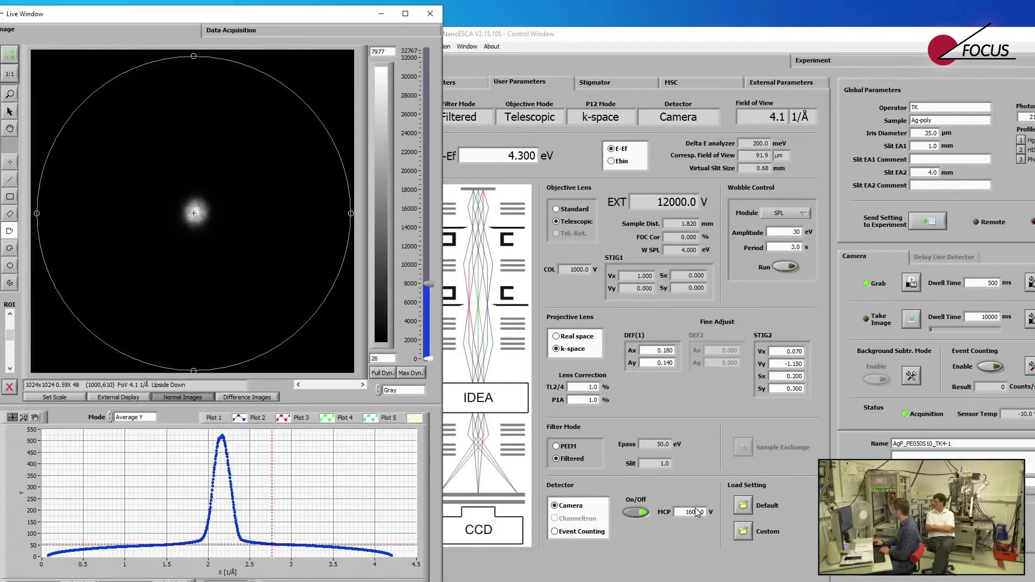
- Raise the MCP to 1640 V then 1660 V, rescaling the live image each time
click(693, 514)
key(Up)
key(Up)
key(Up)
key(Up)
click(384, 374)
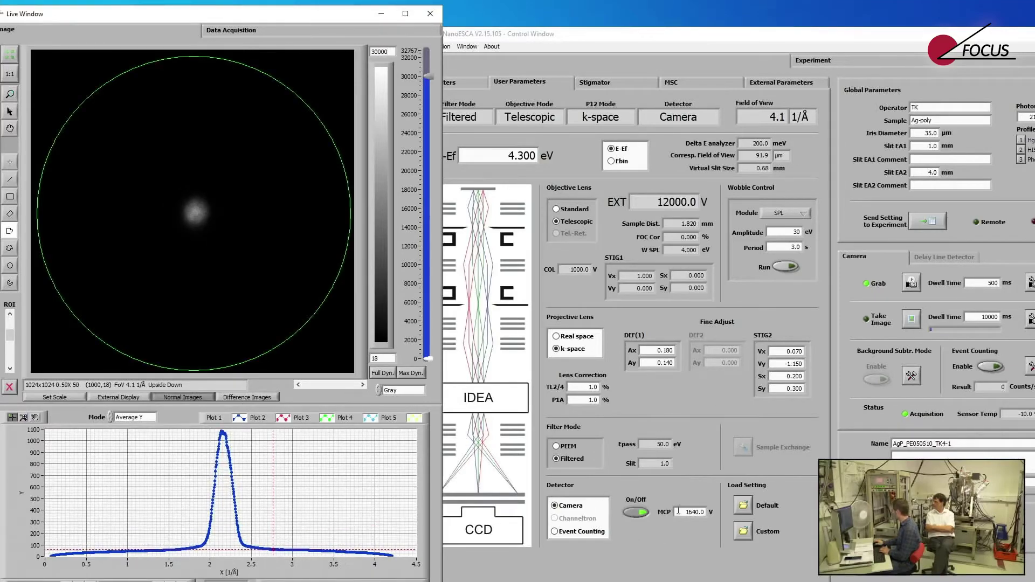
click(701, 534)
key(Up)
key(Up)
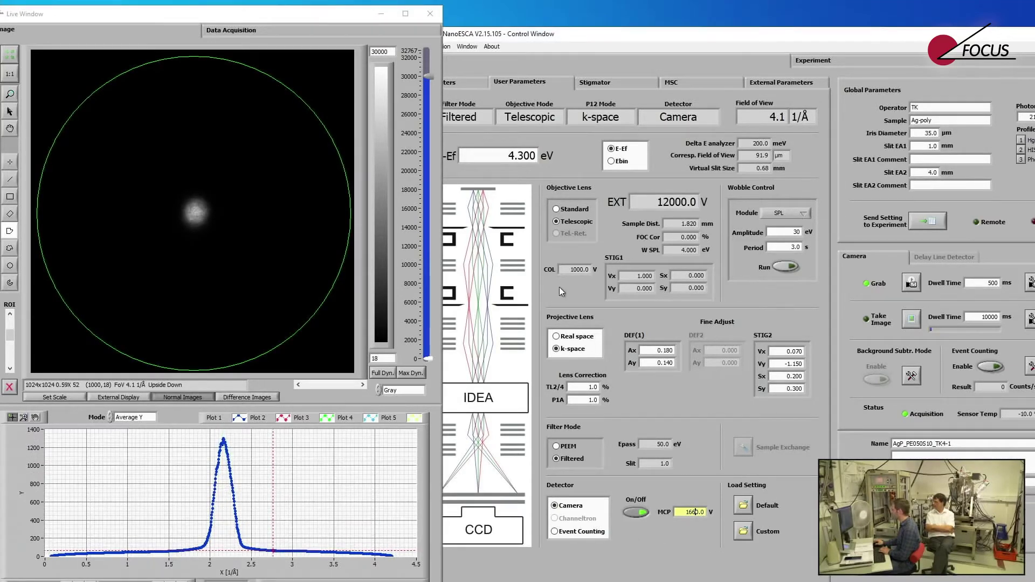
click(384, 374)
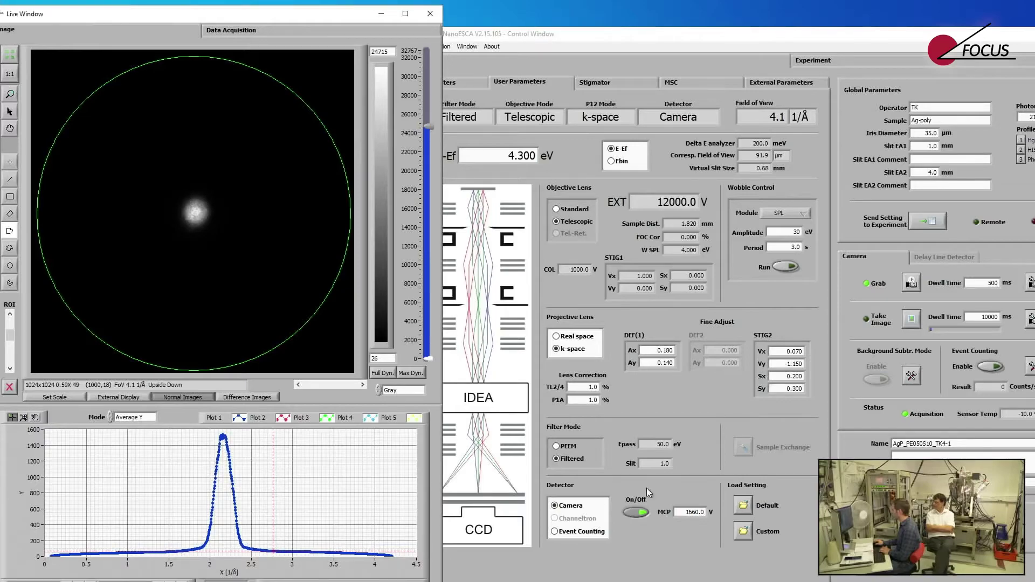
- Set E-Ef to 12.000 eV and clear the MCP value for lowering
double_click(520, 156)
text(121)
key(Return)
click(693, 513)
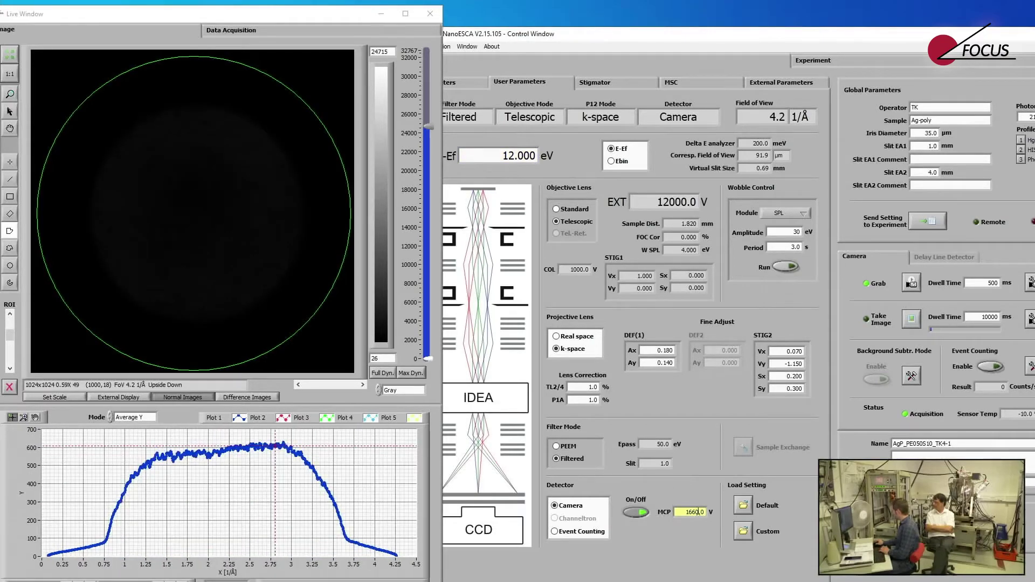
key(BackSpace)
key(Delete)
- Lower the live MCP to 1560 V and set the measurement's MCP to 1660.0 V
text(55)
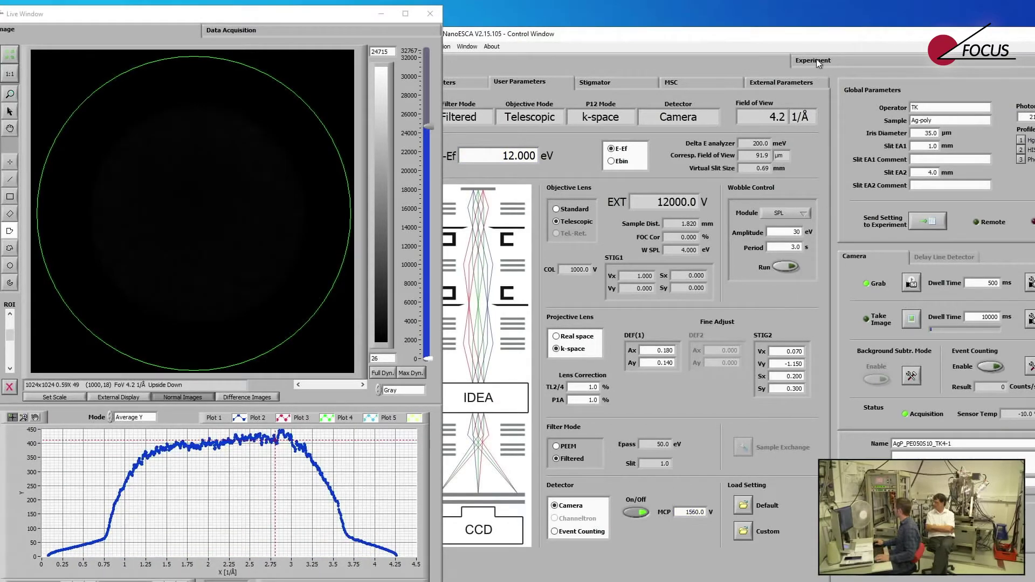
click(816, 60)
double_click(501, 246)
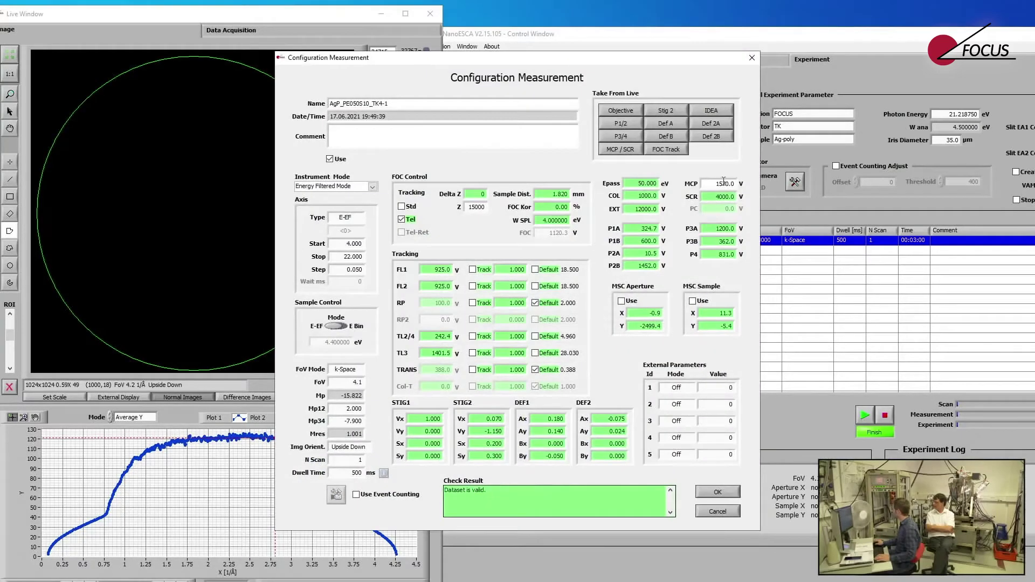
text(1660)
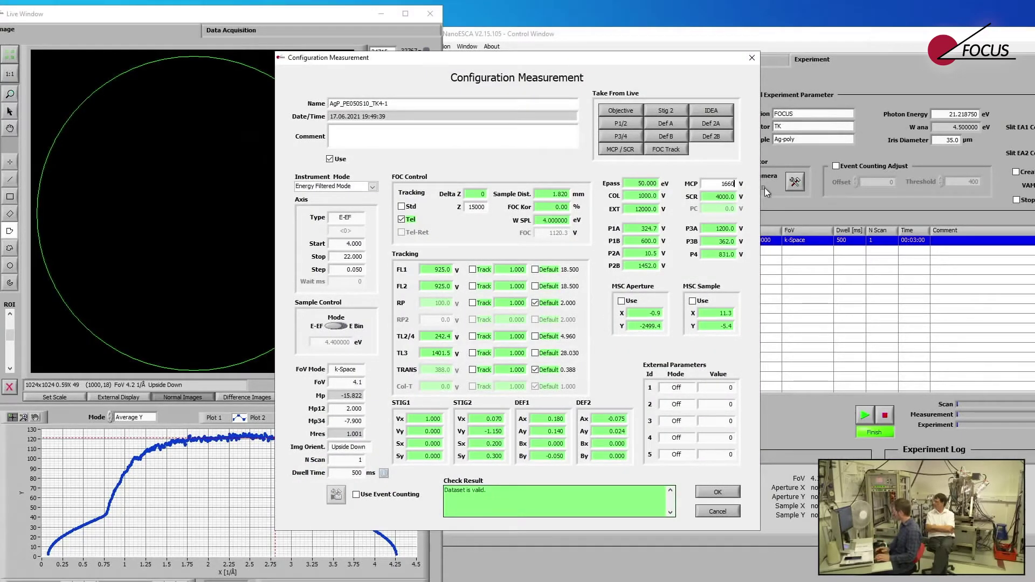
key(Tab)
click(718, 492)
- Start the Agpoly_4-22eV_50meV energy scan
drag(797, 38, 769, 26)
click(836, 404)
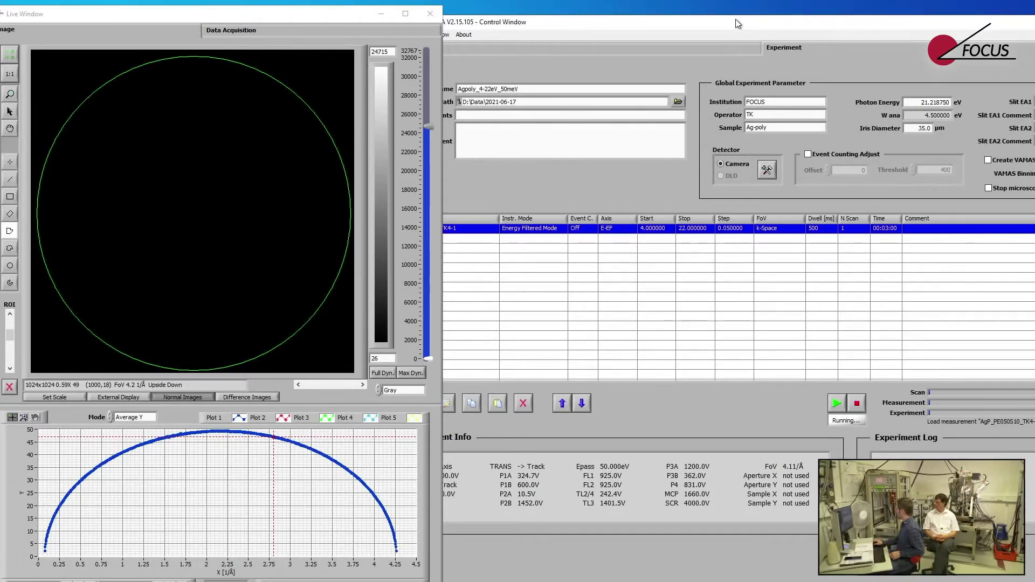
drag(736, 18, 673, 21)
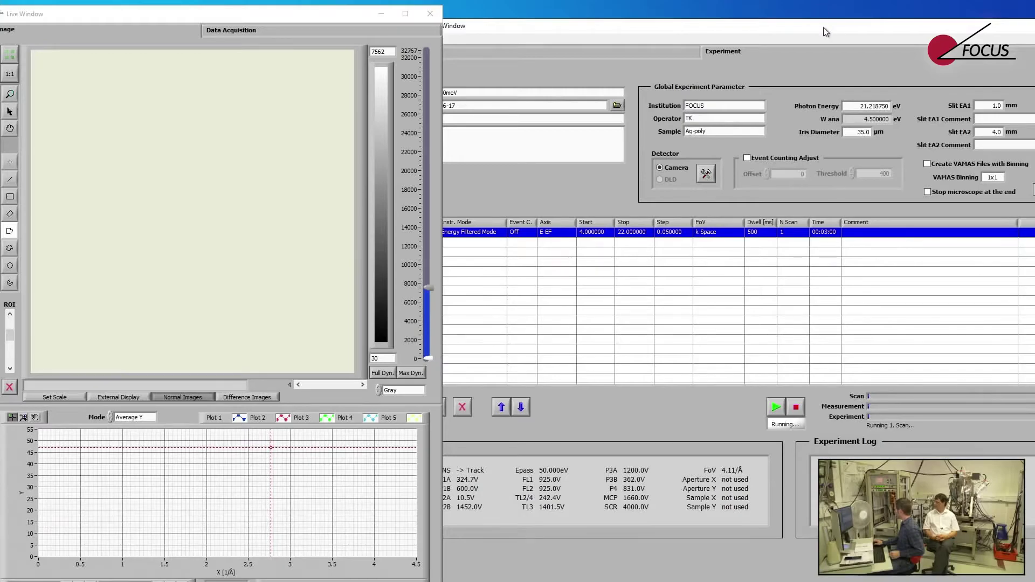
- Rescale the live image to full dynamic range and switch the profile mode to Z-Spectrum
drag(824, 27, 734, 13)
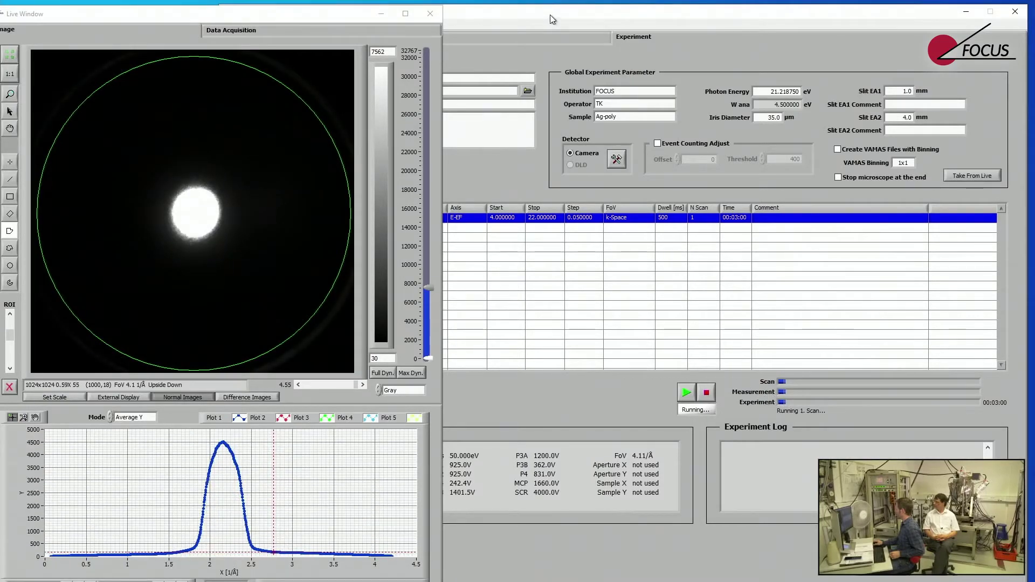
click(383, 373)
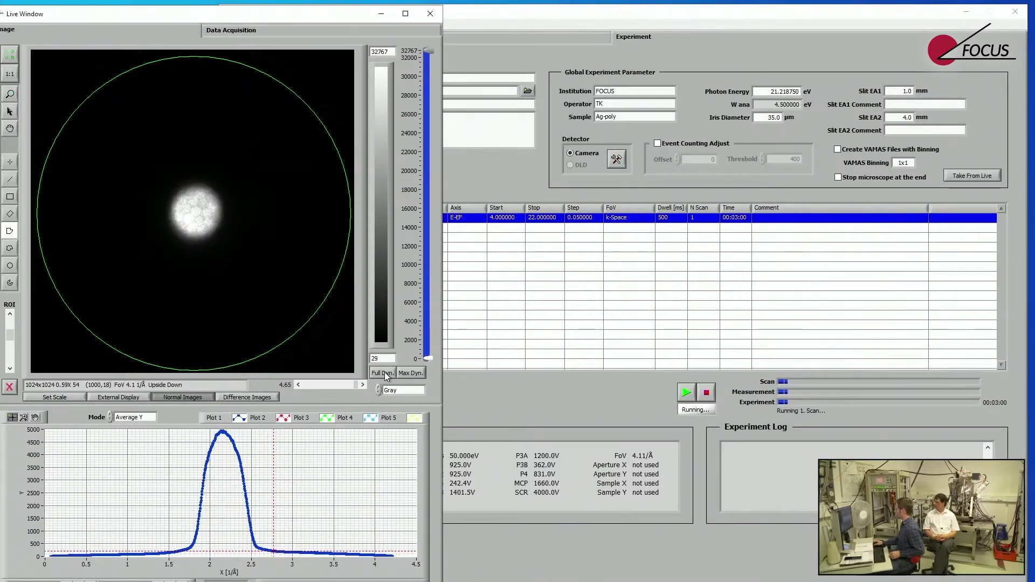
click(135, 417)
click(141, 378)
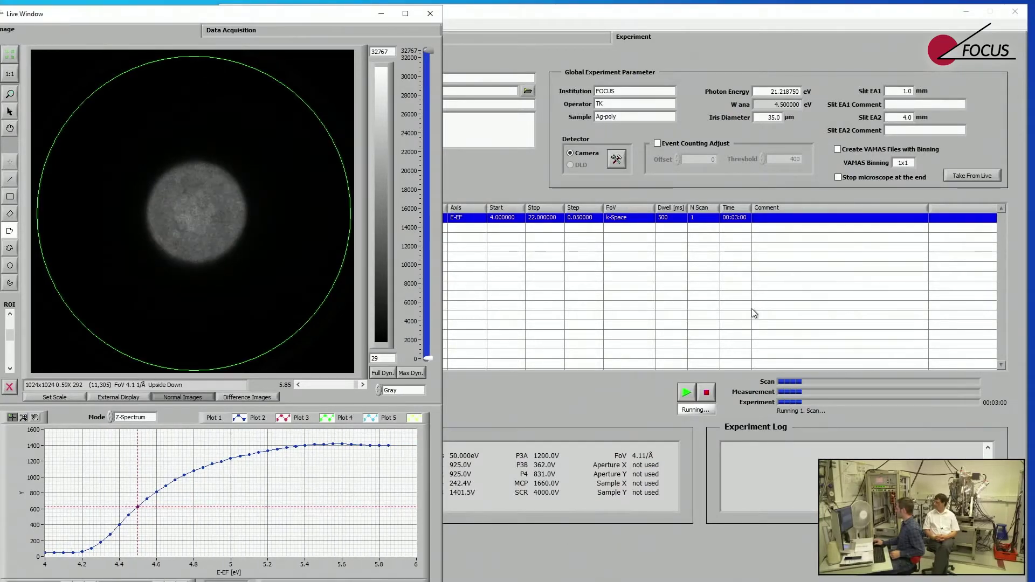
drag(654, 7, 857, 22)
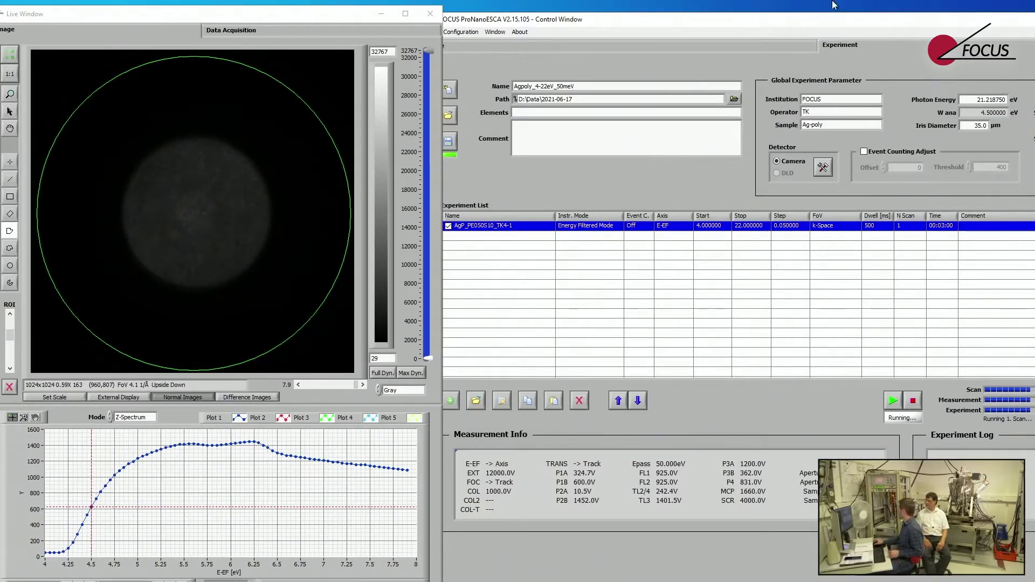
drag(868, 23, 768, 18)
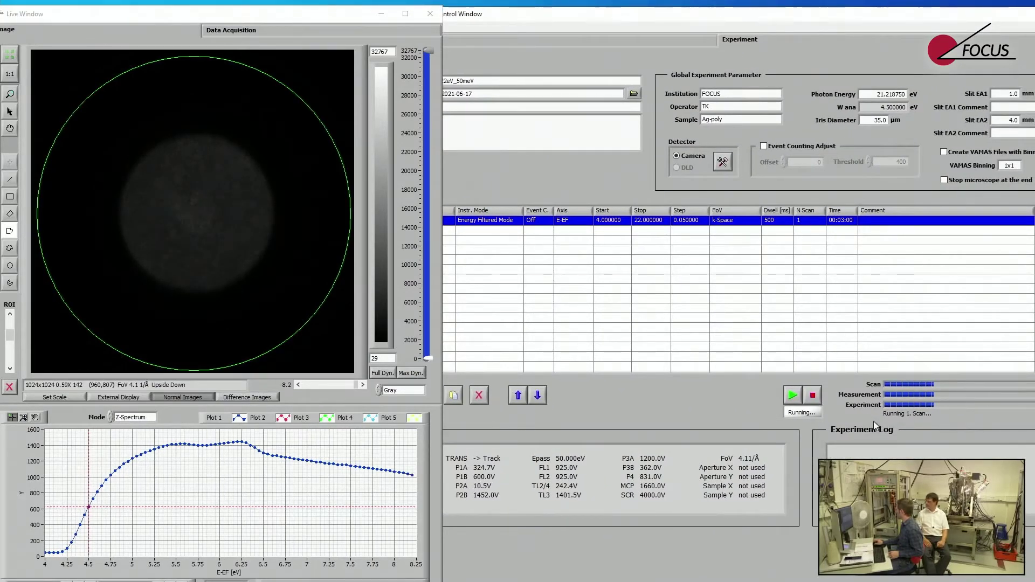
drag(913, 18, 811, 14)
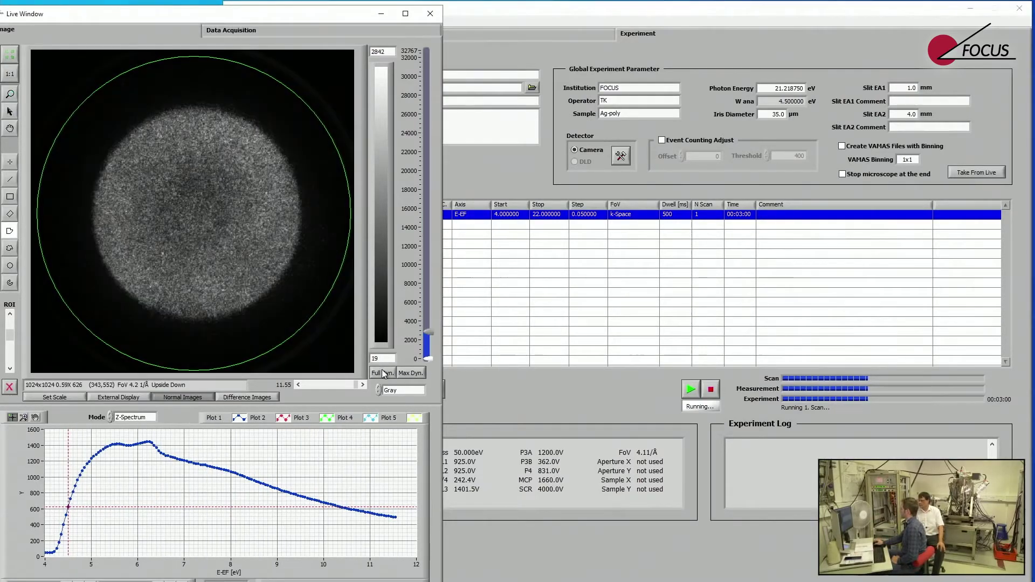
- Bring the live image forward, make the ROI circle editable, and rescale to full dynamic range
drag(620, 6, 702, 15)
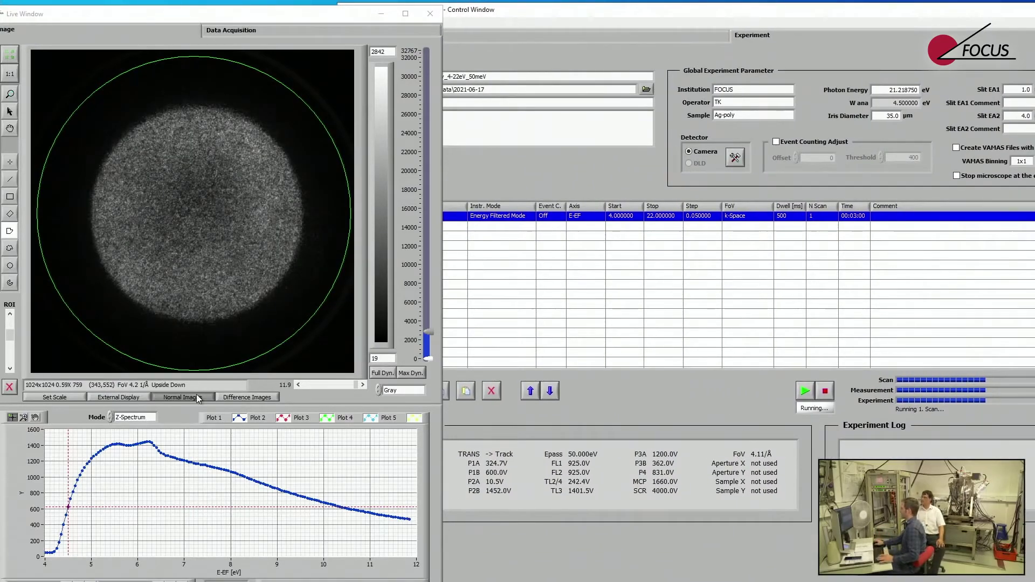
click(117, 389)
drag(116, 386, 141, 386)
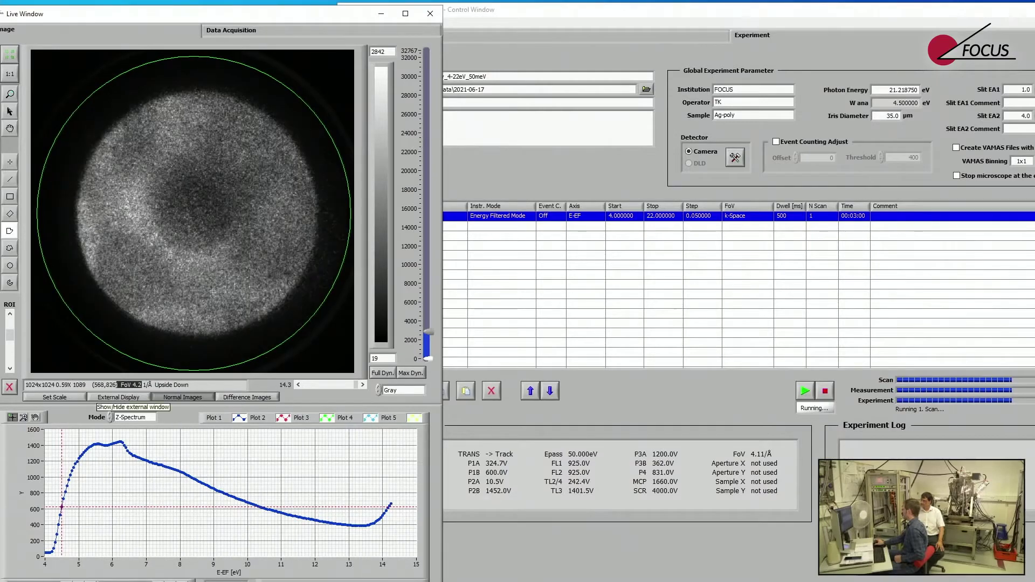
click(145, 397)
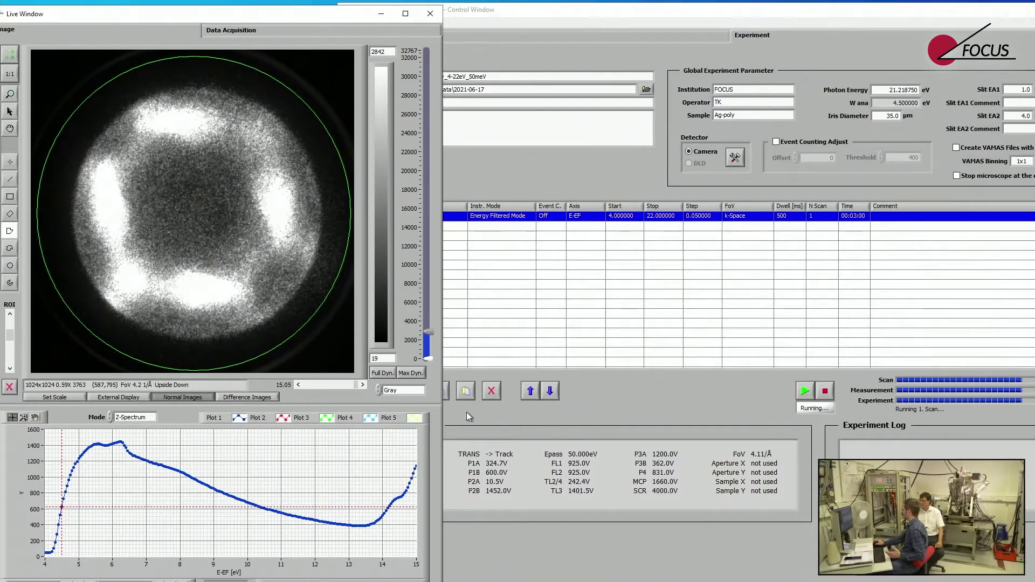
click(382, 373)
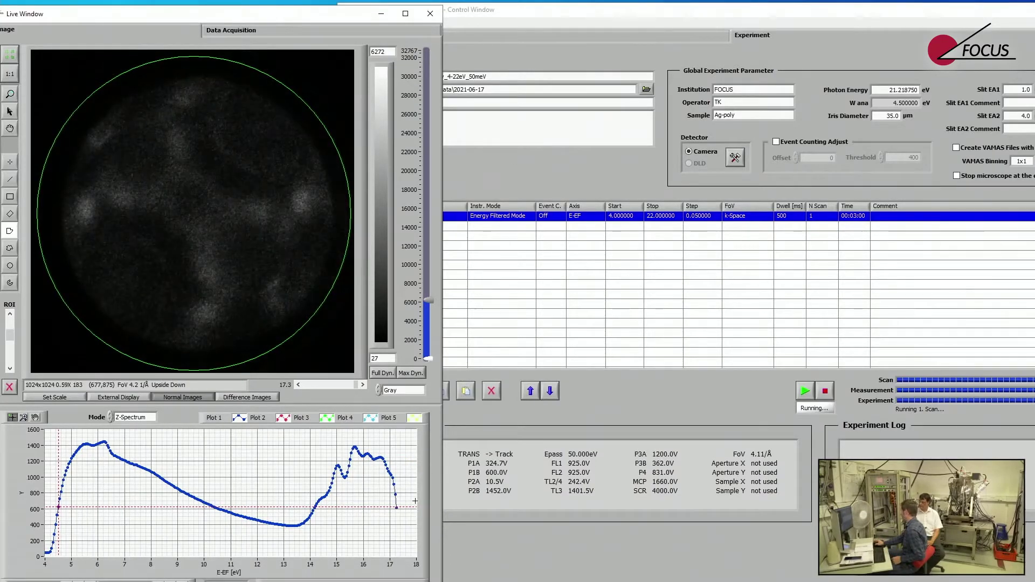
- Rescale the live image, then lower the colour-scale upper limit to reveal faint high-energy images
click(382, 373)
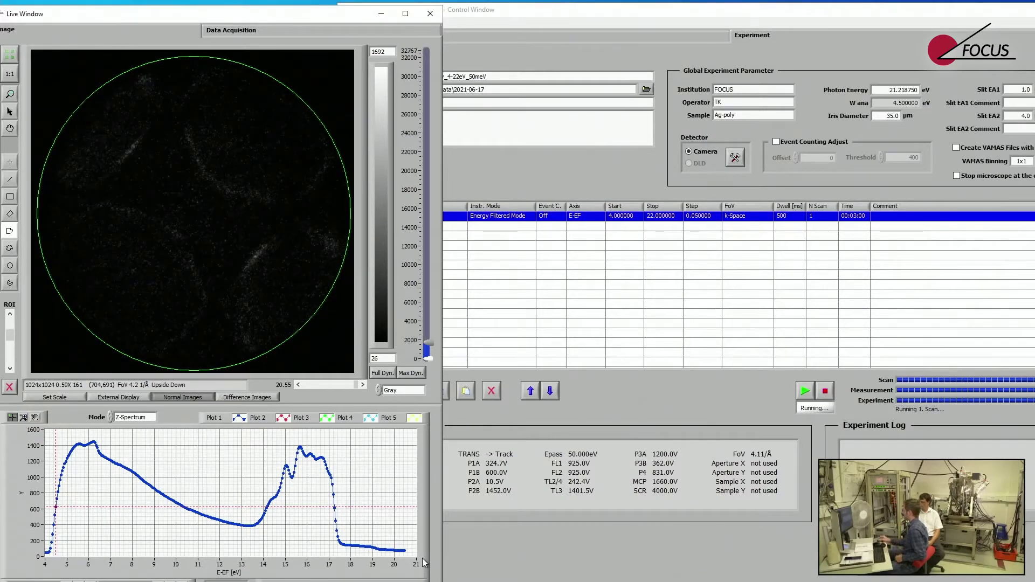
drag(907, 8, 791, 9)
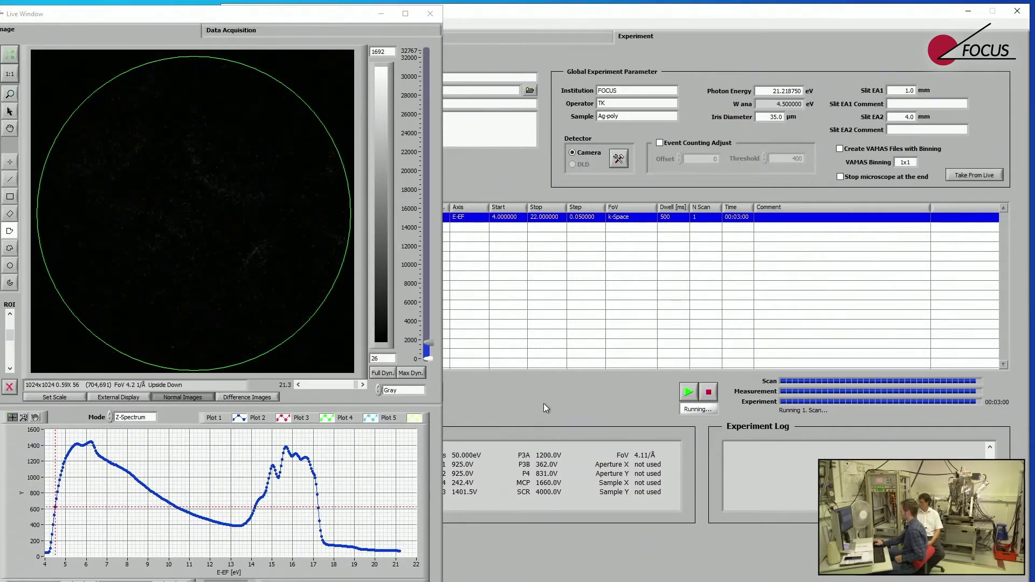
drag(426, 351, 431, 352)
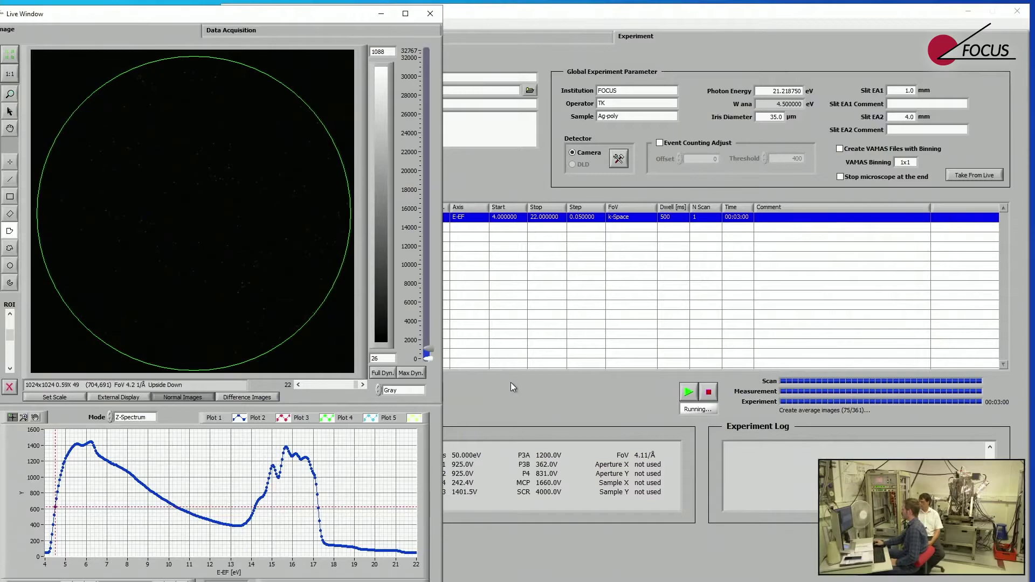
- Minimize the live image and control windows and bring the ImageJ window to the front
click(383, 14)
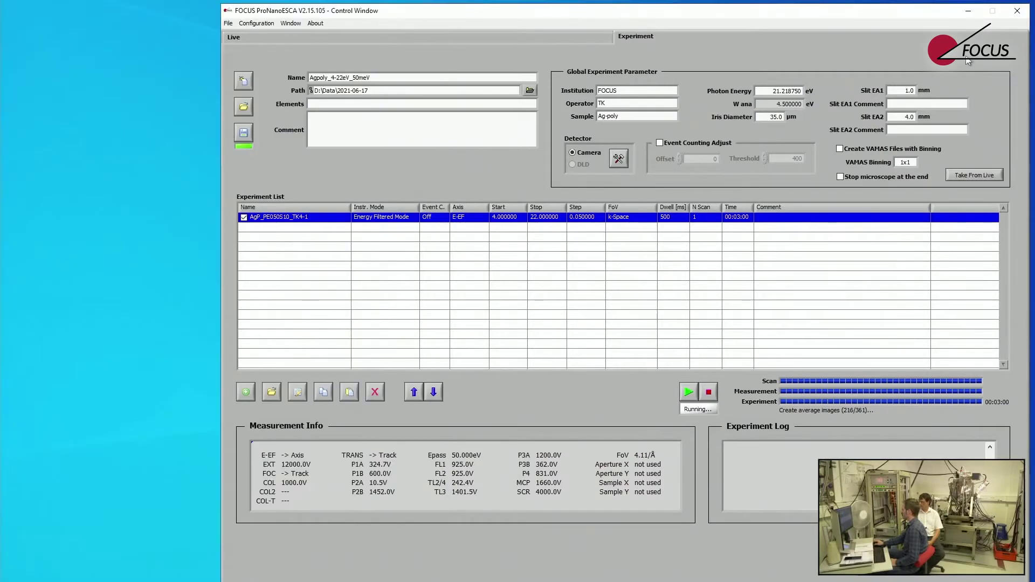
click(970, 13)
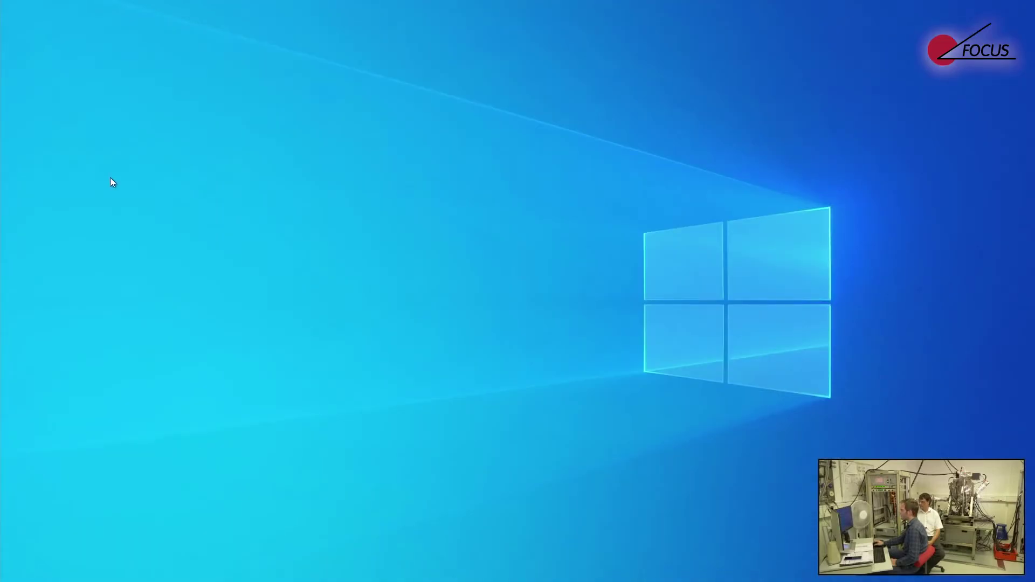
drag(0, 61, 229, 15)
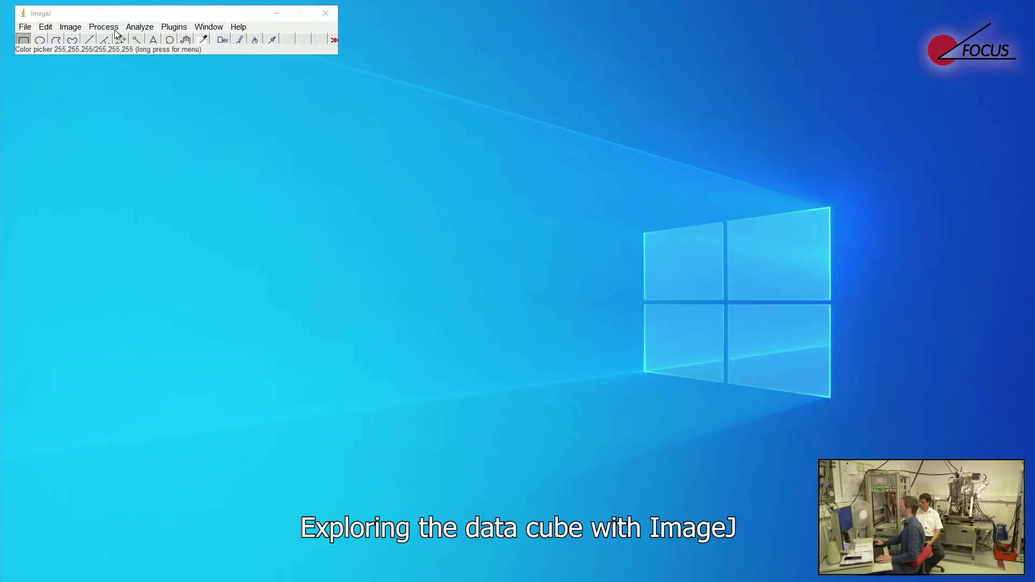
click(79, 18)
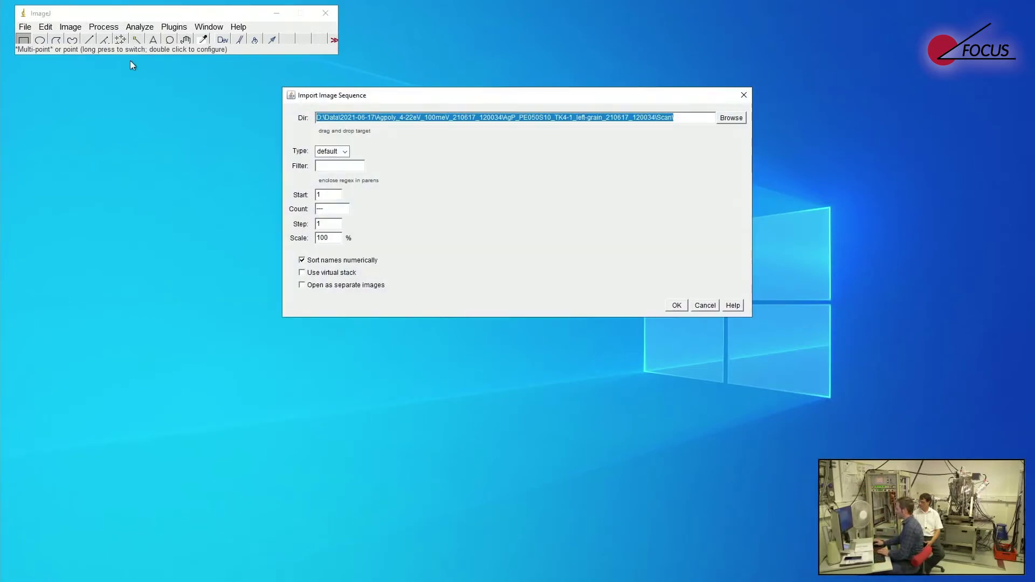
- Browse to D:\Data\2021-06-17\Agpoly_4-22eV_50meV_210617_195204\AgP_PE050S10_TK4-1_210617_195204\Scan in the folder chooser
click(730, 118)
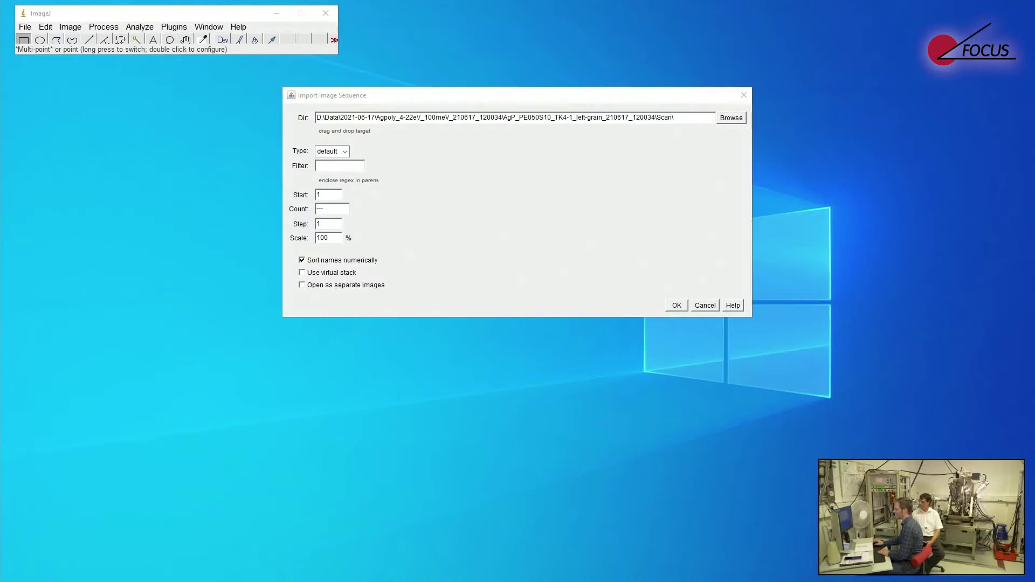
drag(348, 204, 497, 168)
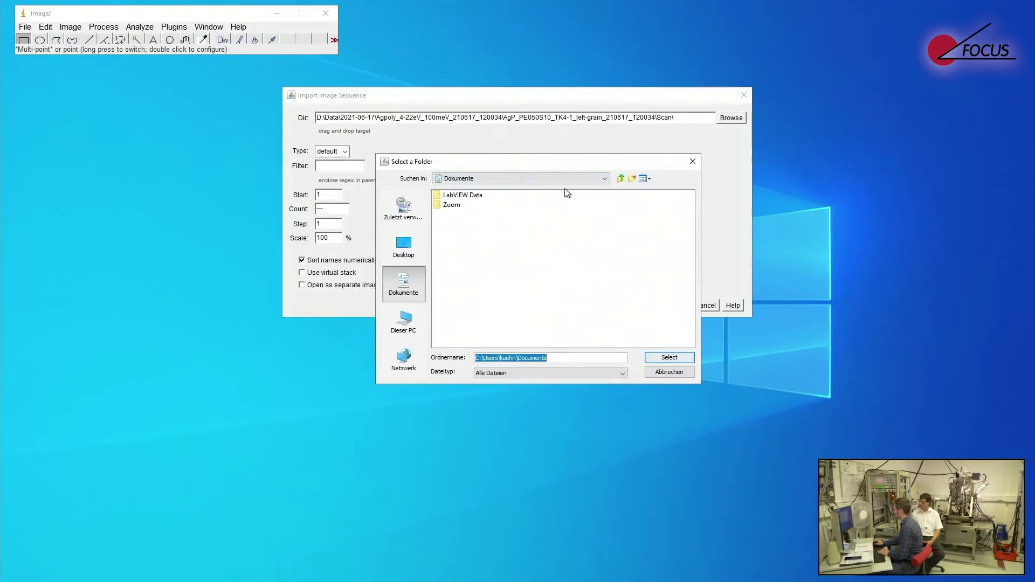
click(403, 322)
double_click(465, 272)
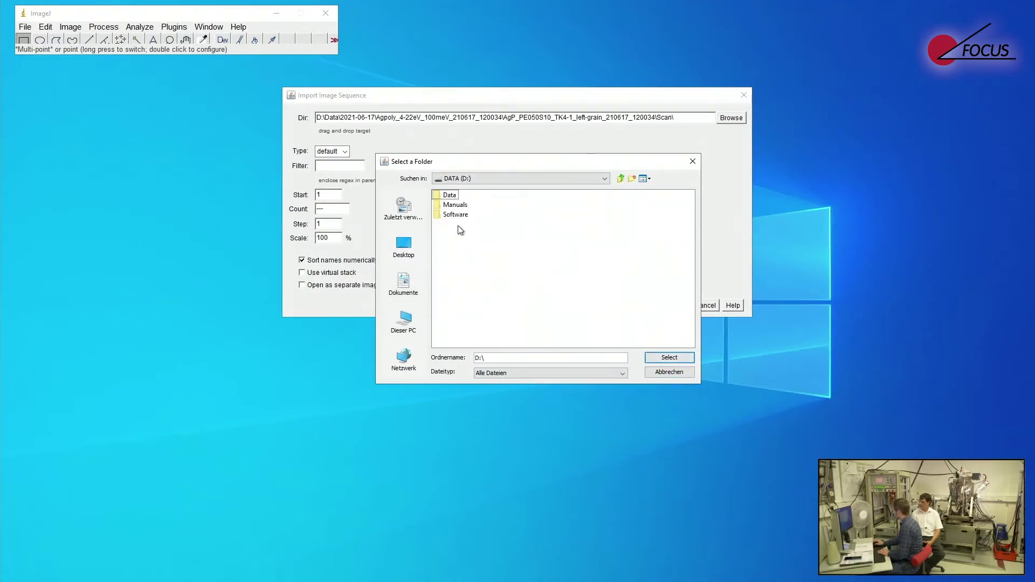
double_click(449, 196)
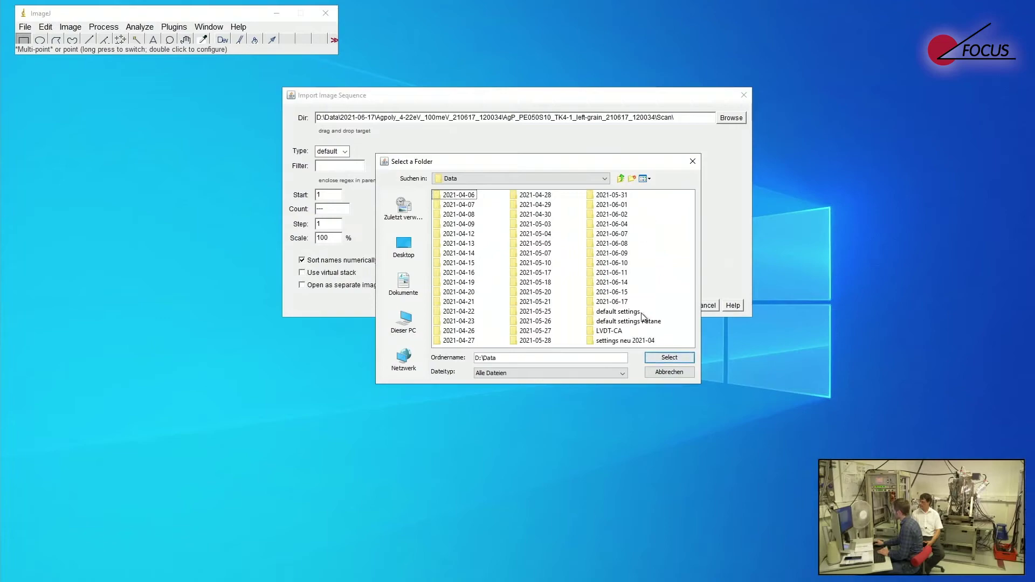
double_click(613, 302)
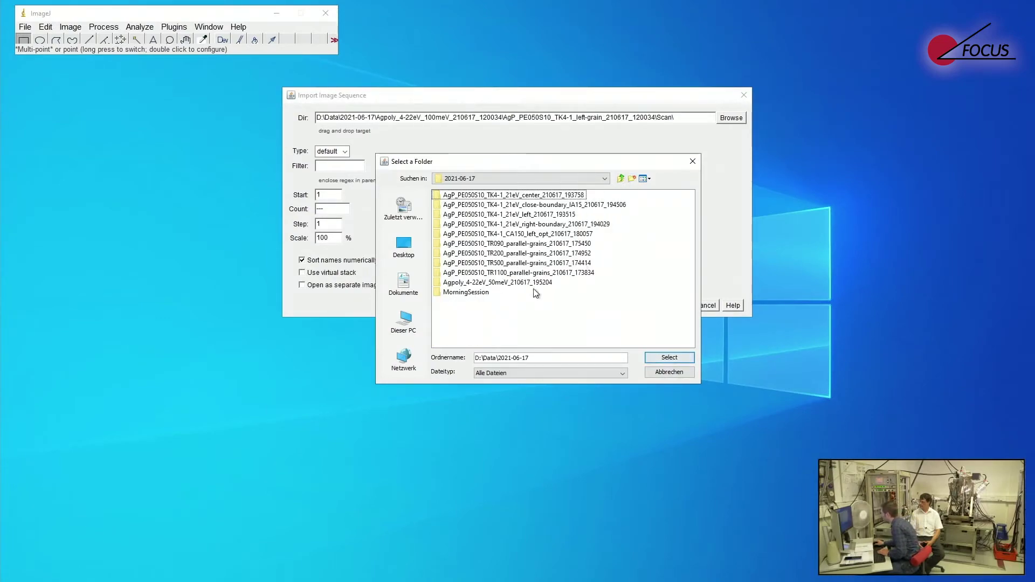
double_click(471, 283)
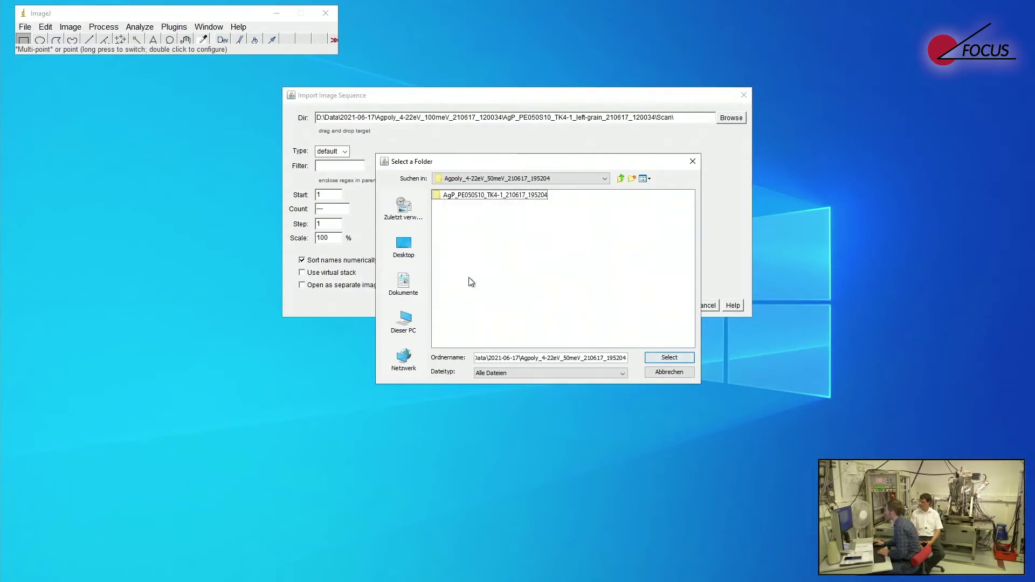
double_click(477, 197)
double_click(473, 196)
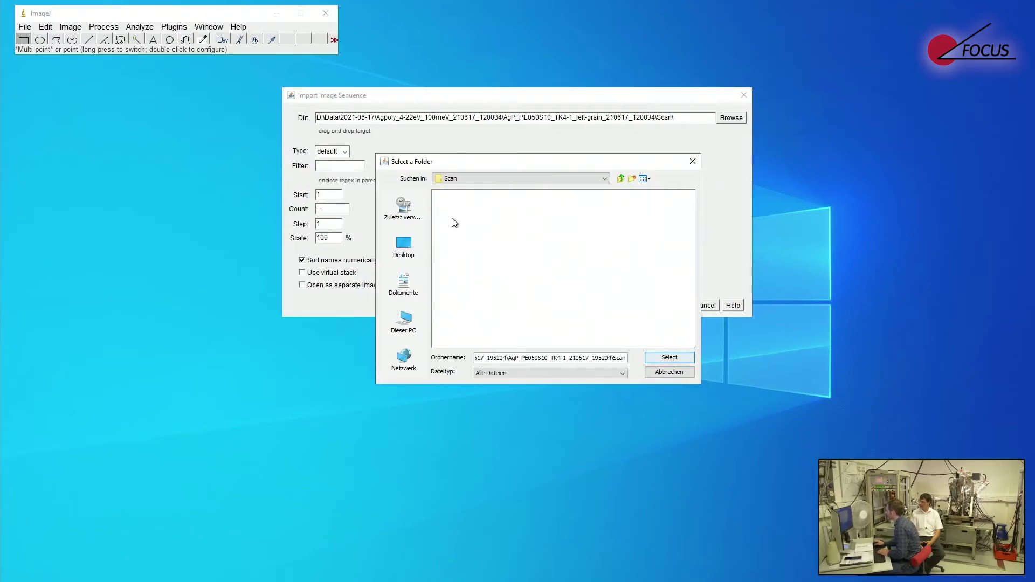
- Load the Scan folder as a 361-image, 16-bit stack and scroll through its slices
click(676, 306)
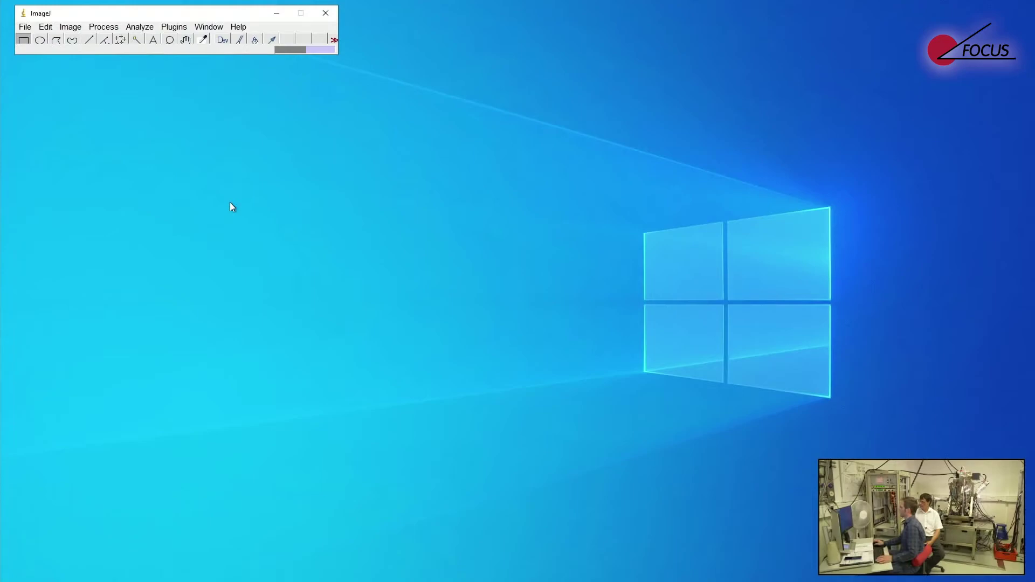
scroll(194, 265, down, 20)
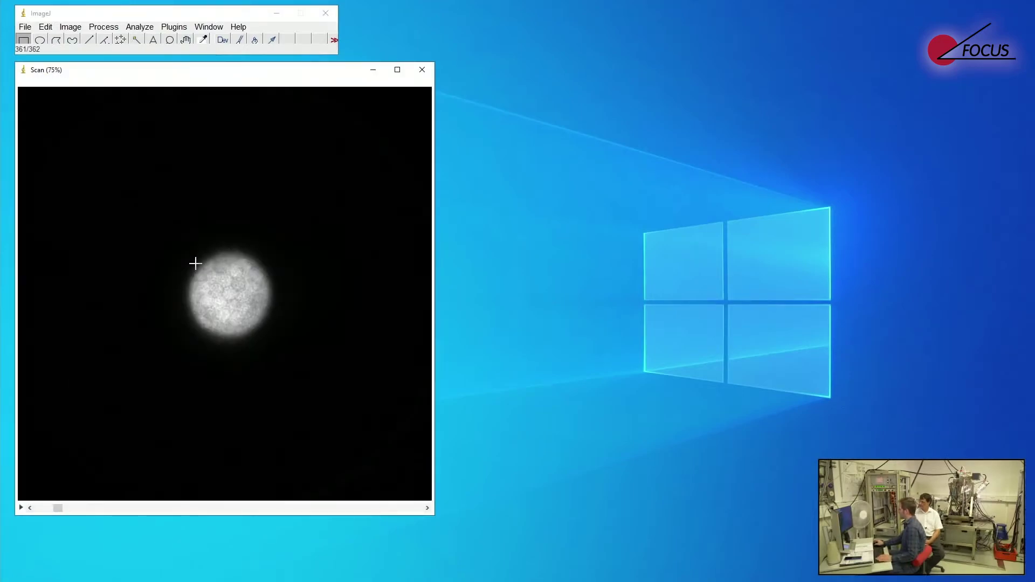
scroll(202, 268, down, 20)
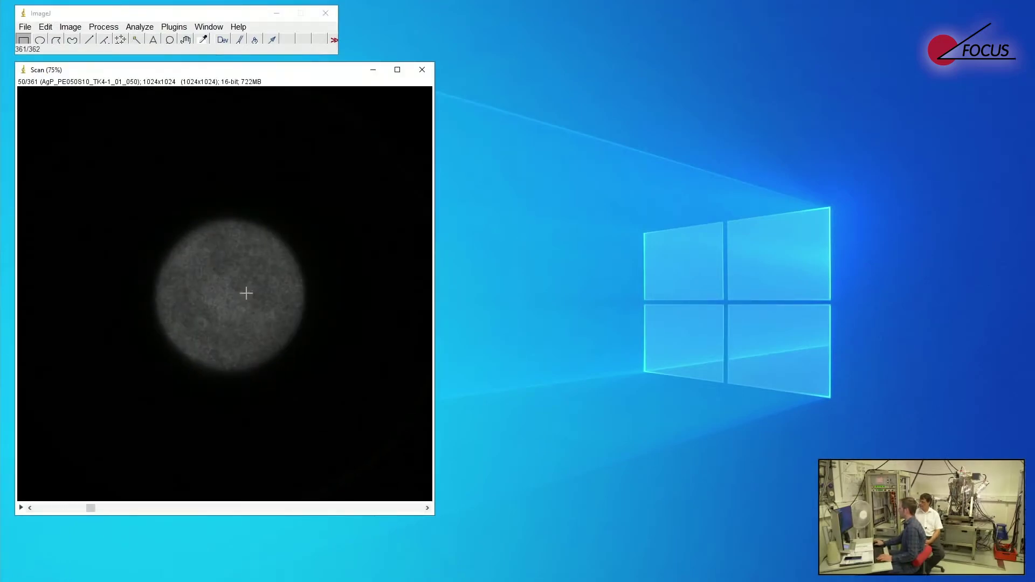
scroll(269, 299, down, 20)
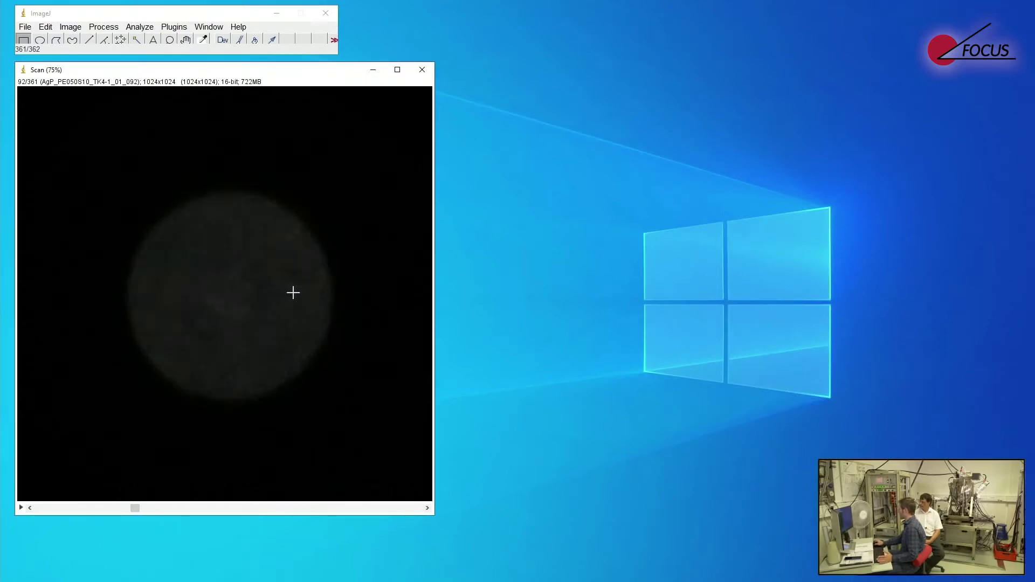
- Auto-stretch the contrast while stepping through slices, reaching a 31–4234 display range
key(ctrl+shift+c)
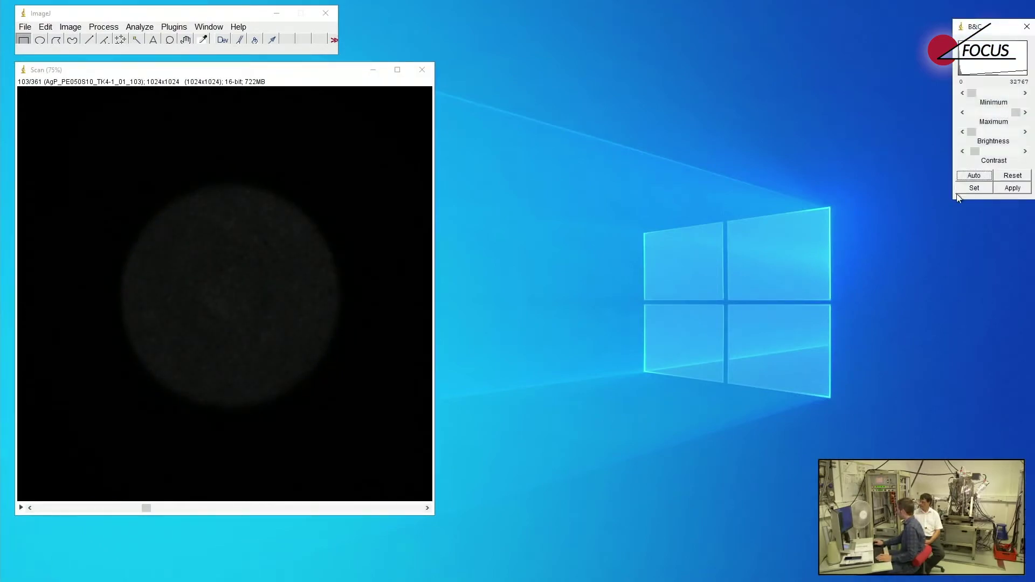
click(974, 176)
scroll(324, 366, down, 20)
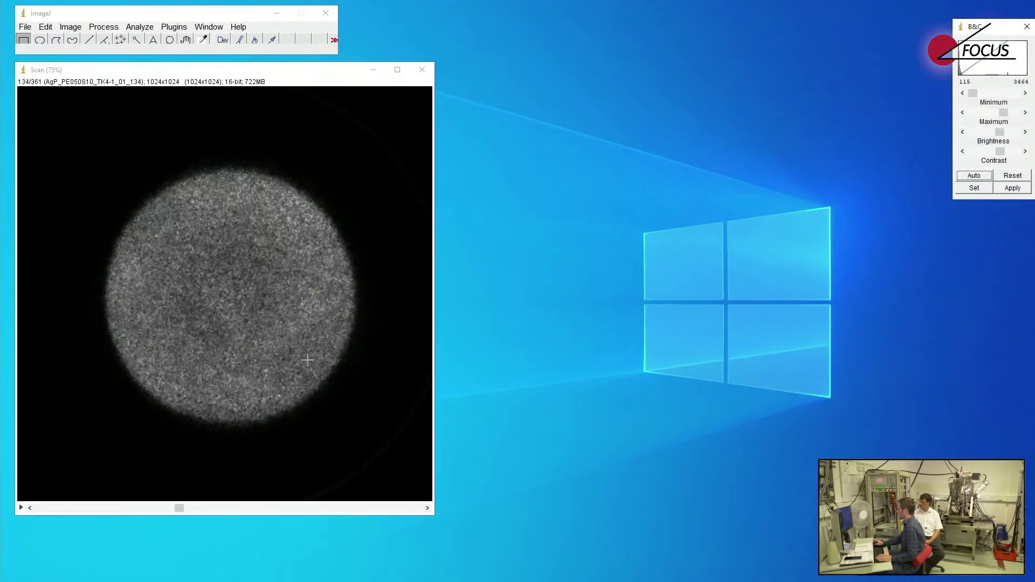
scroll(308, 360, down, 20)
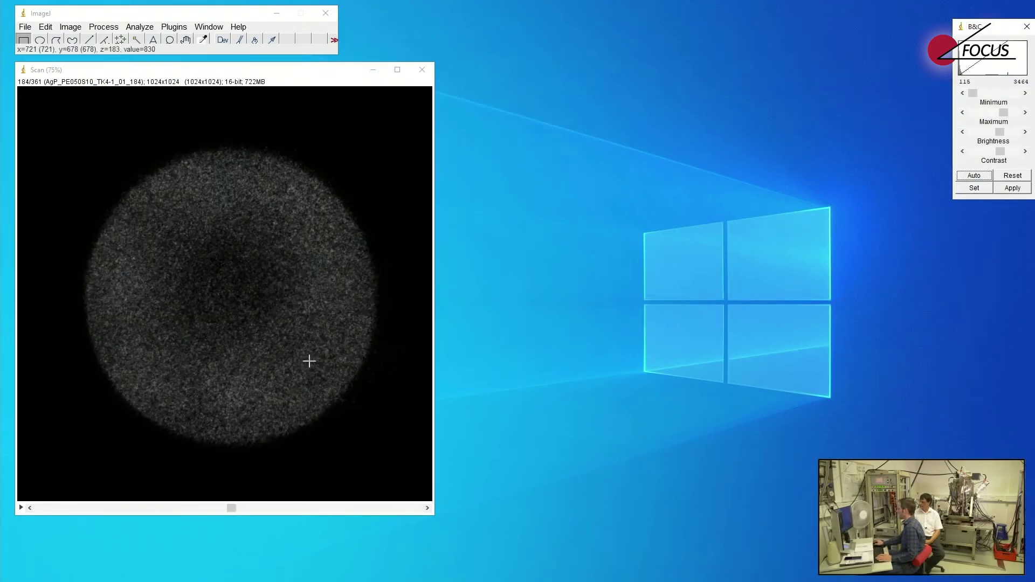
scroll(309, 361, down, 20)
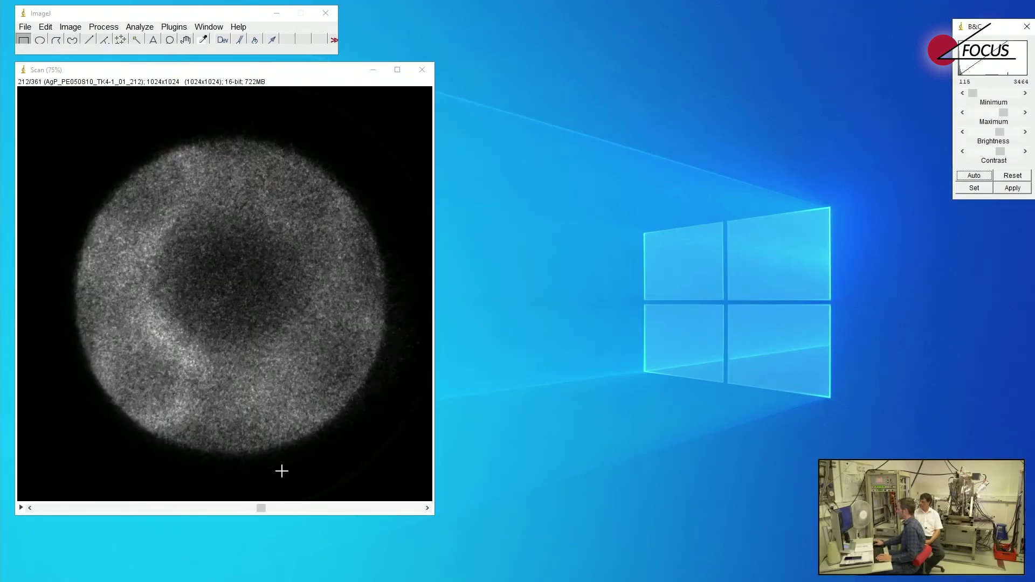
scroll(280, 452, down, 15)
click(991, 177)
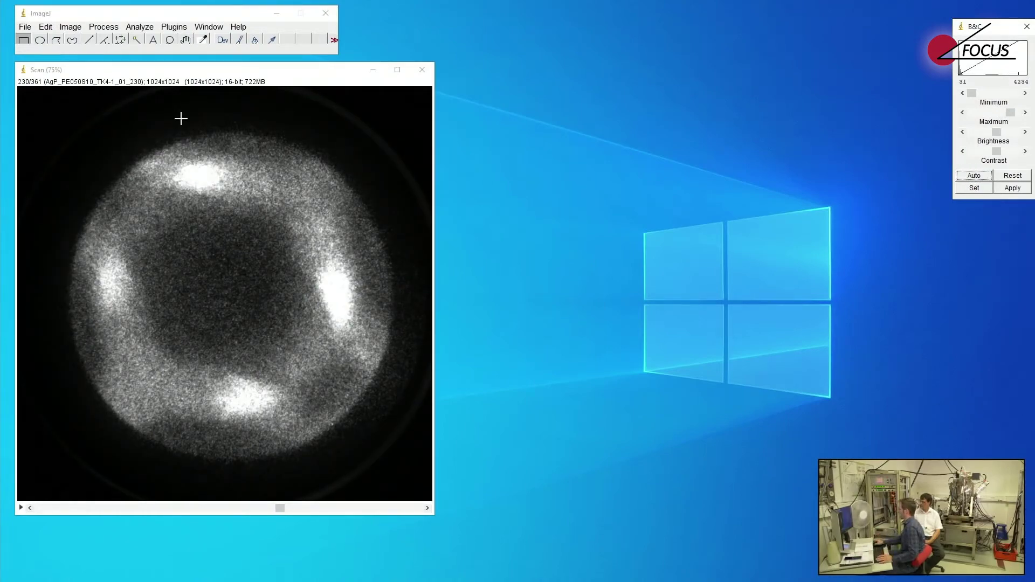
click(37, 41)
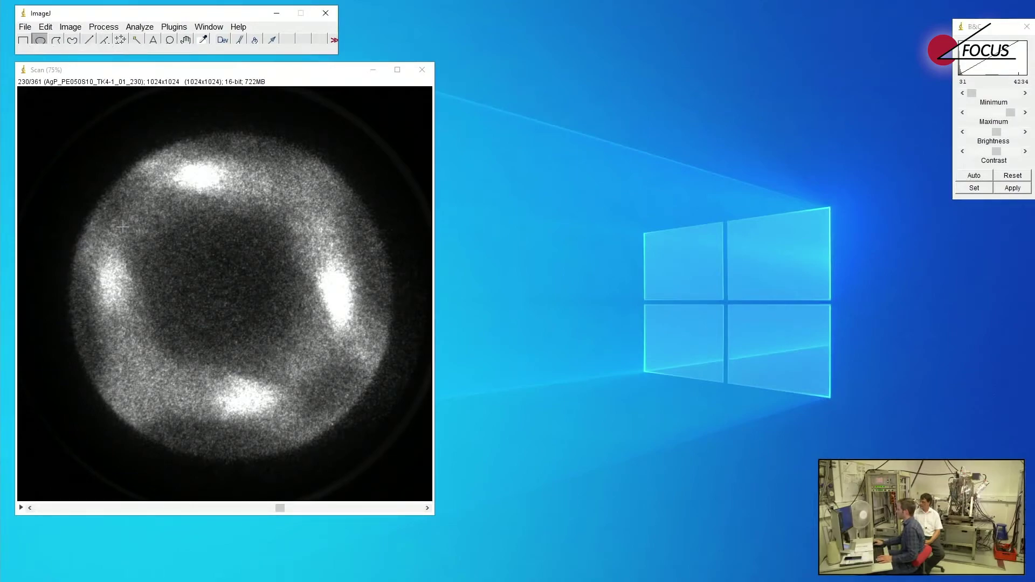
drag(168, 238, 363, 426)
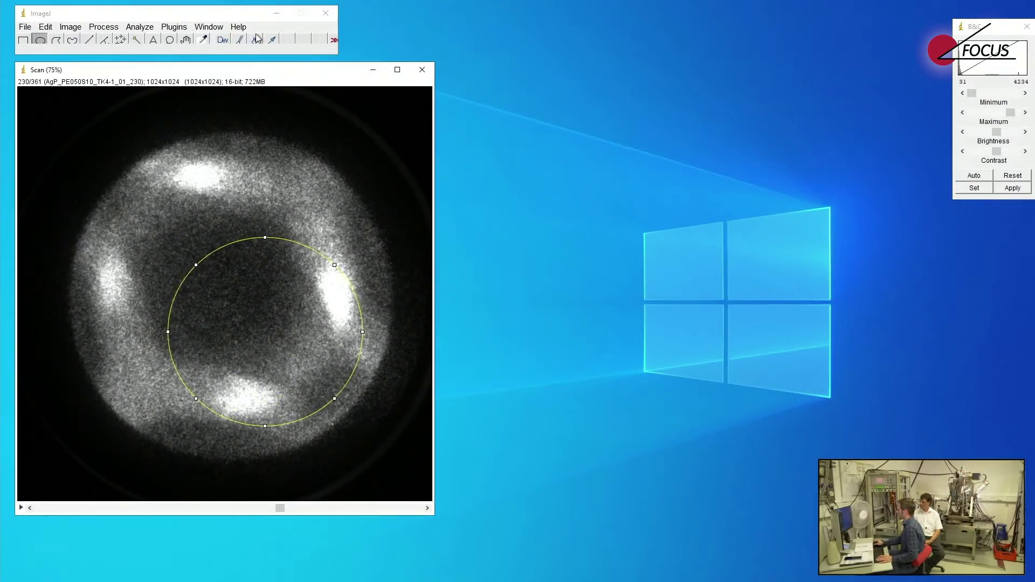
key(ctrl+alt+k)
drag(296, 84, 741, 74)
mouse_move(291, 331)
mouse_down()
mouse_move(217, 312)
mouse_move(280, 246)
mouse_move(217, 292)
mouse_move(234, 359)
mouse_up()
click(577, 313)
mouse_move(312, 232)
mouse_down()
mouse_move(353, 280)
mouse_move(320, 200)
mouse_move(345, 375)
mouse_move(281, 426)
mouse_move(259, 378)
mouse_move(139, 402)
mouse_move(118, 354)
mouse_move(119, 221)
mouse_move(143, 189)
mouse_move(227, 162)
mouse_move(307, 189)
mouse_move(329, 218)
mouse_move(351, 281)
mouse_move(348, 342)
mouse_move(326, 369)
mouse_move(275, 394)
mouse_move(225, 367)
mouse_move(228, 270)
mouse_up()
scroll(337, 274, down, 16)
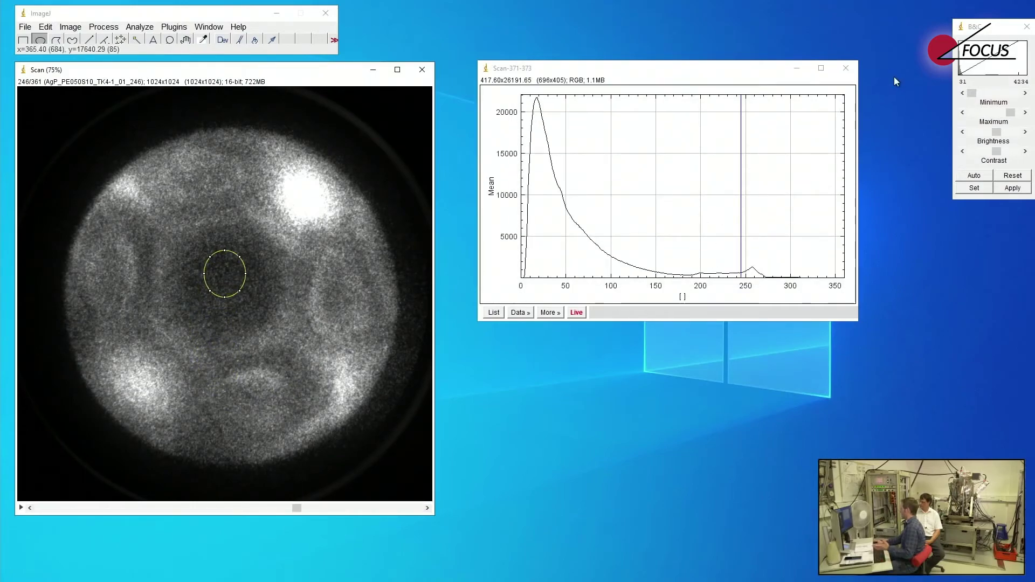
click(846, 68)
- Clear the oval selection and give the Scan stack a voxel depth of 4 in eV
click(405, 117)
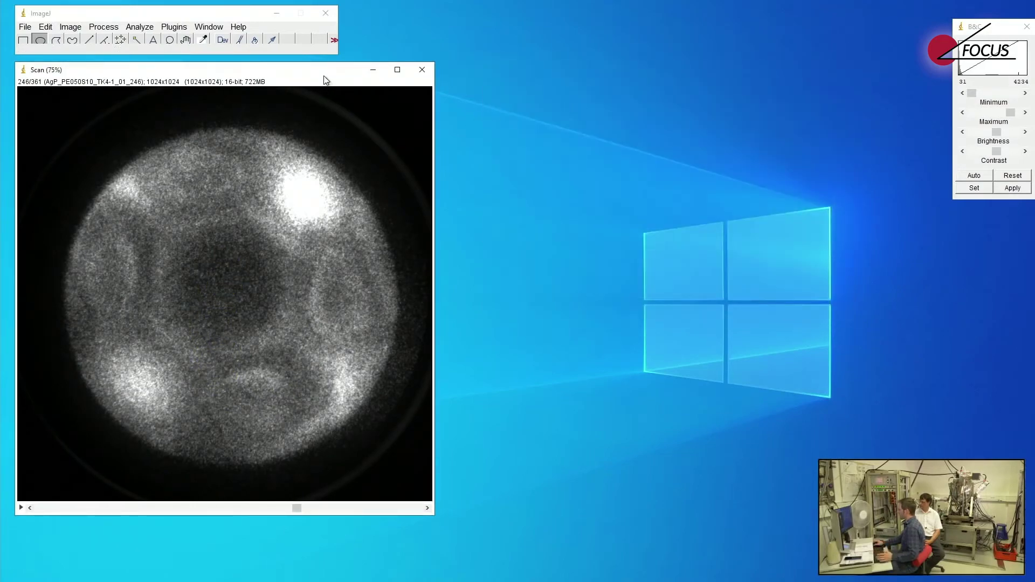
drag(325, 70, 322, 58)
click(69, 28)
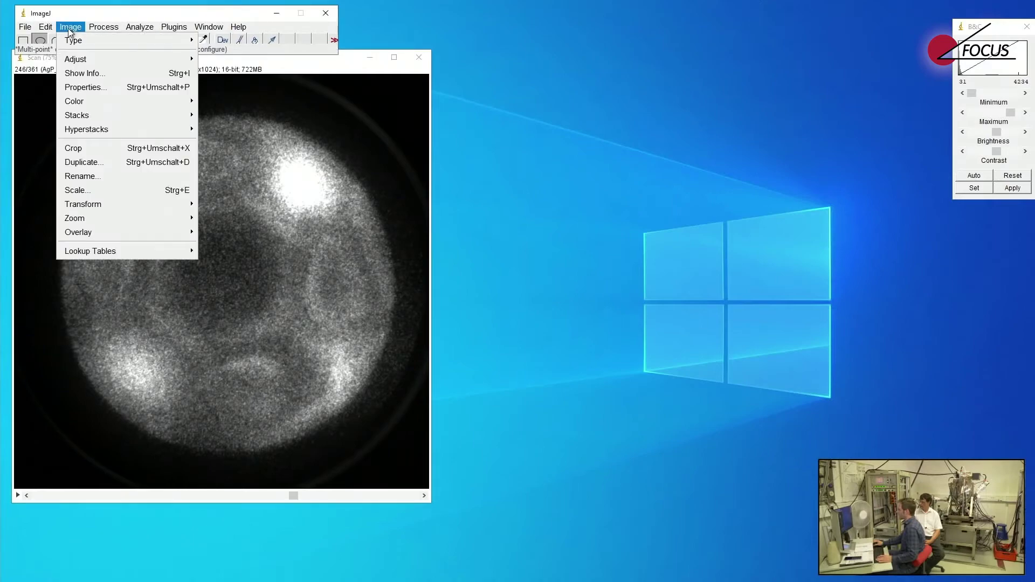
click(96, 89)
click(537, 214)
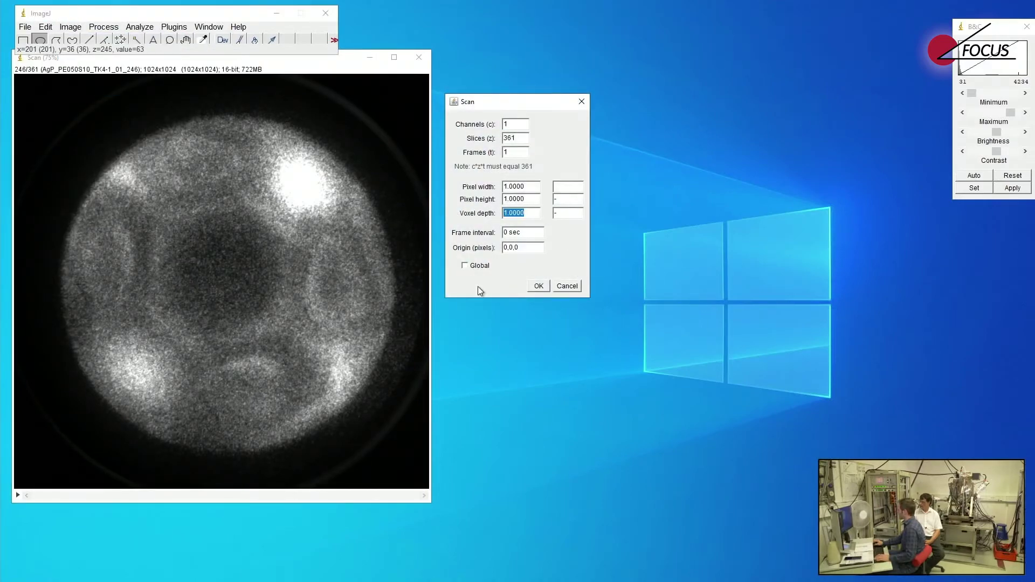
text(4)
key(Tab)
text(eV)
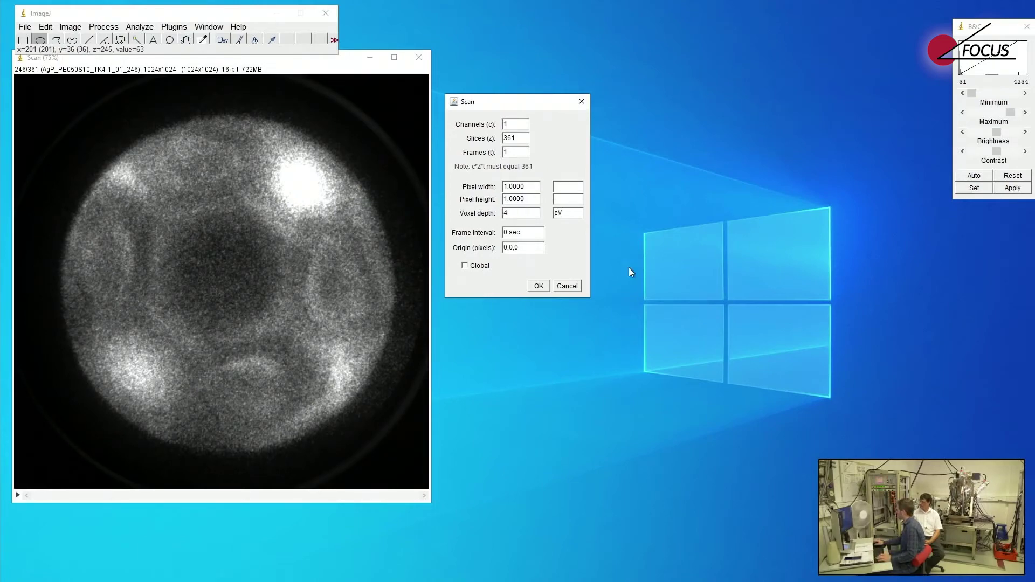
click(539, 286)
click(285, 64)
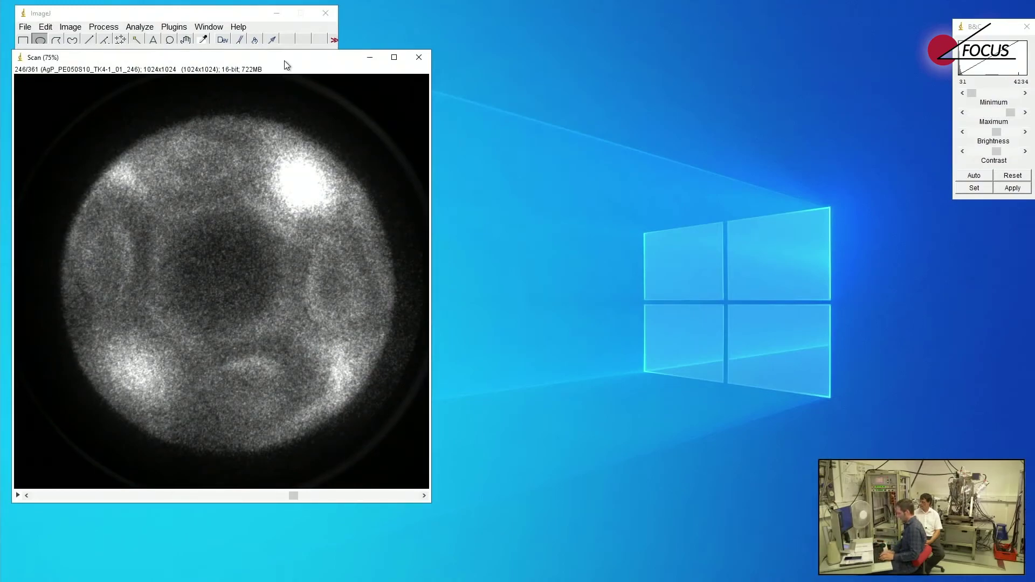
- Open orthogonal YZ and XZ cuts of the stack with the cut point near the pattern centre
key(ctrl+shift+h)
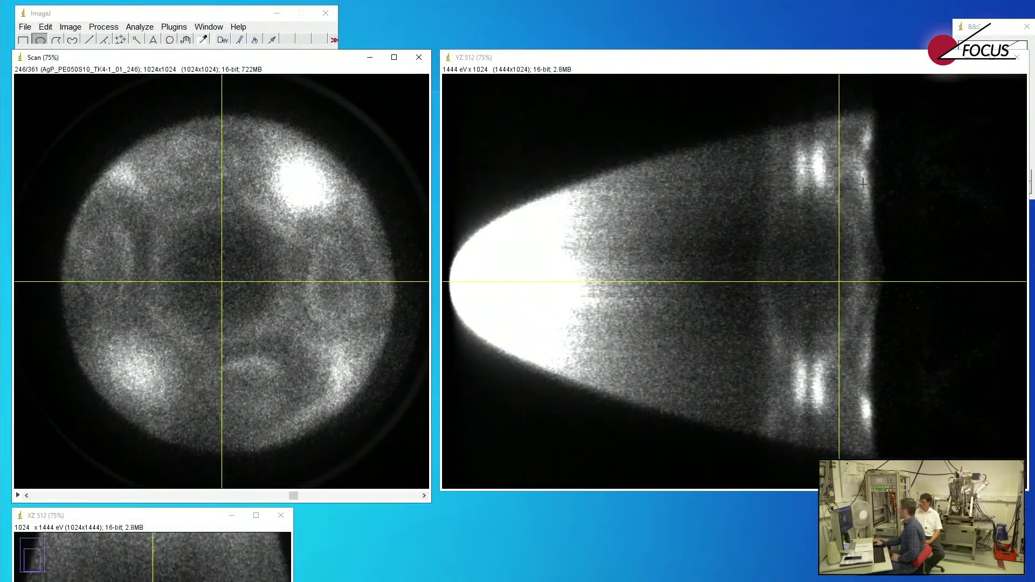
click(224, 281)
drag(234, 284, 230, 284)
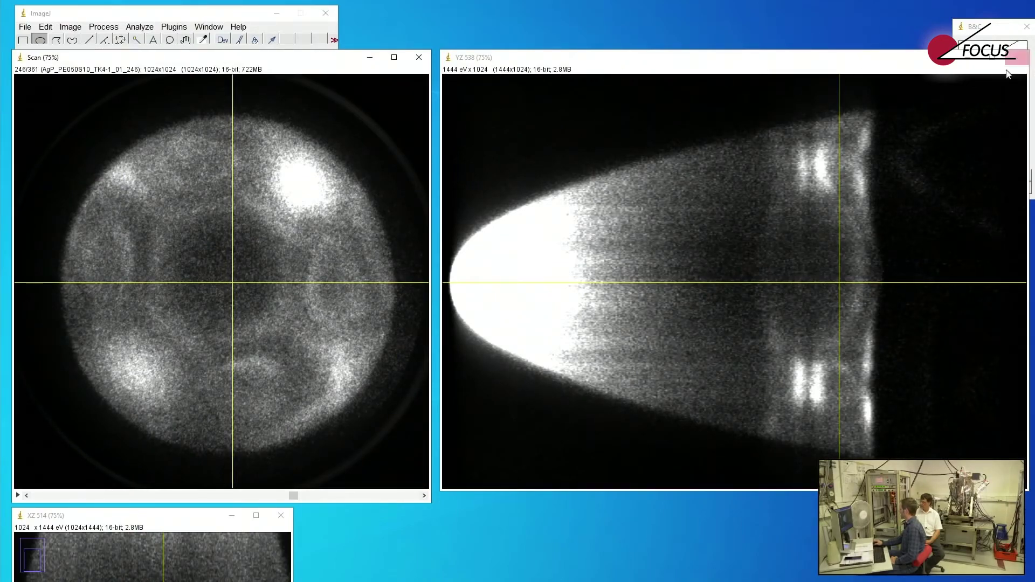
- Enlarge the XZ 514 cut and move it to the bottom-left corner of the screen
drag(195, 522, 300, 80)
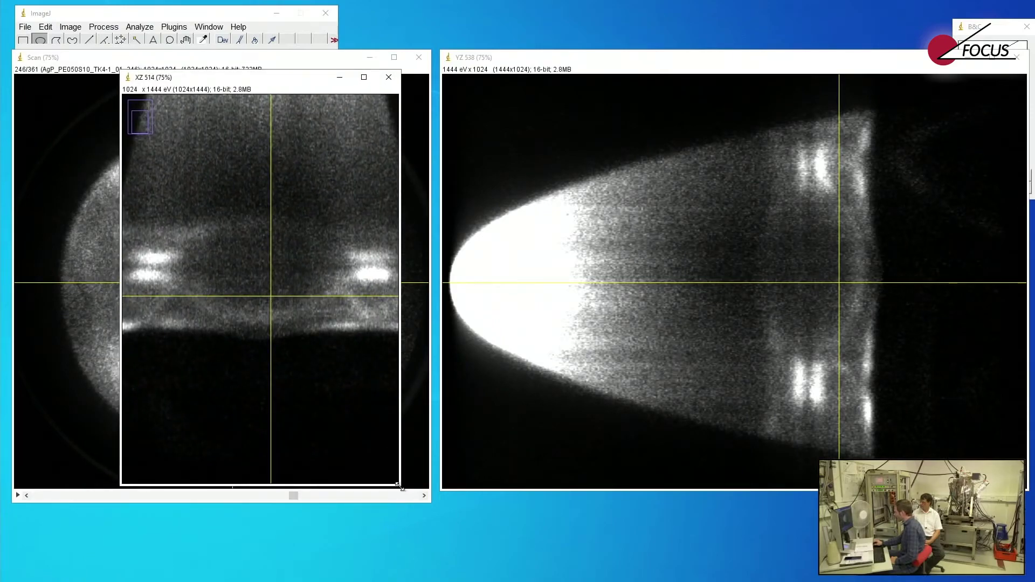
drag(400, 487, 442, 578)
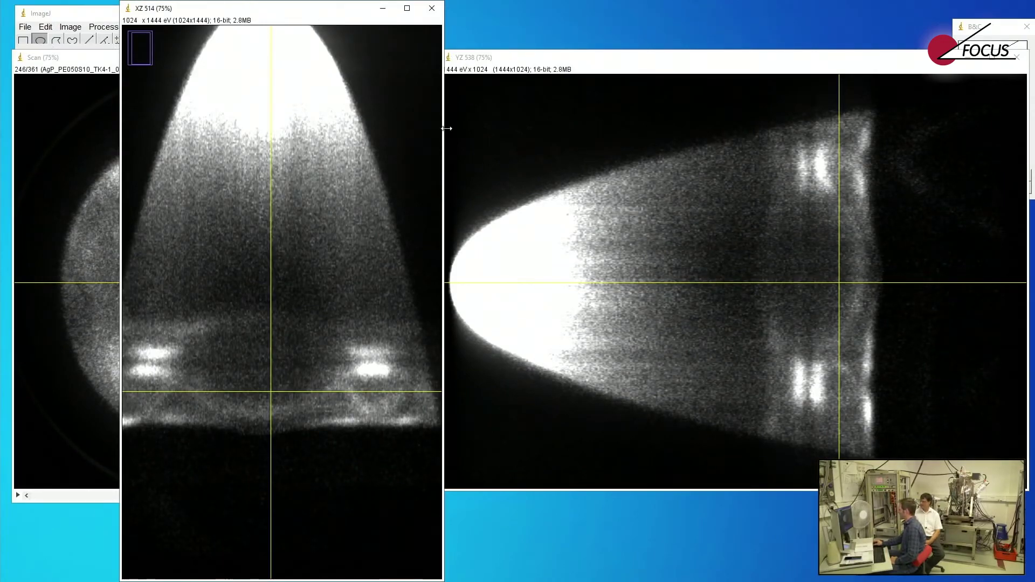
drag(289, 14, 149, 540)
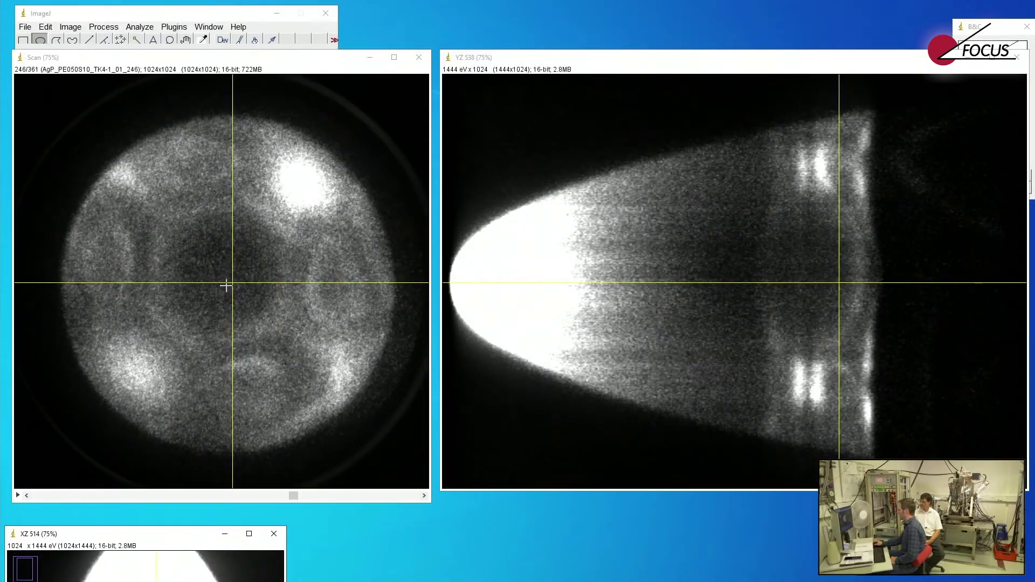
- Move the cut point across the k-space image to inspect different E–k slices
drag(224, 285, 136, 301)
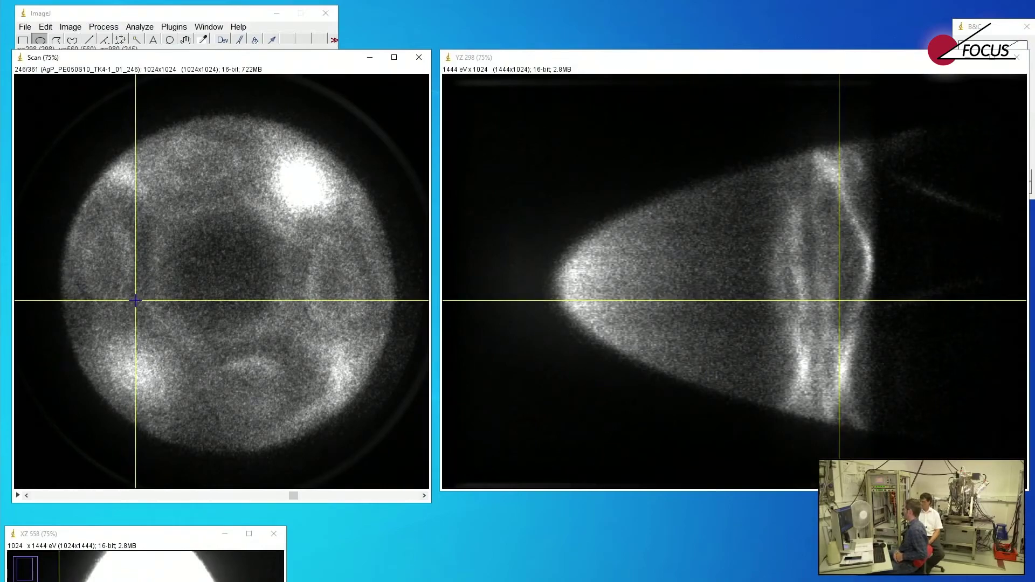
drag(135, 301, 343, 280)
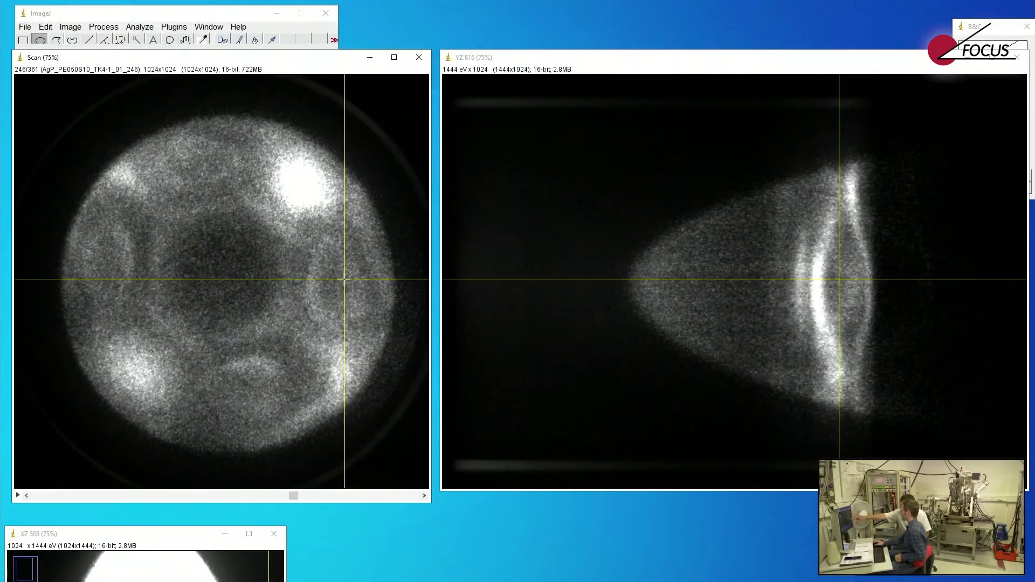
click(344, 279)
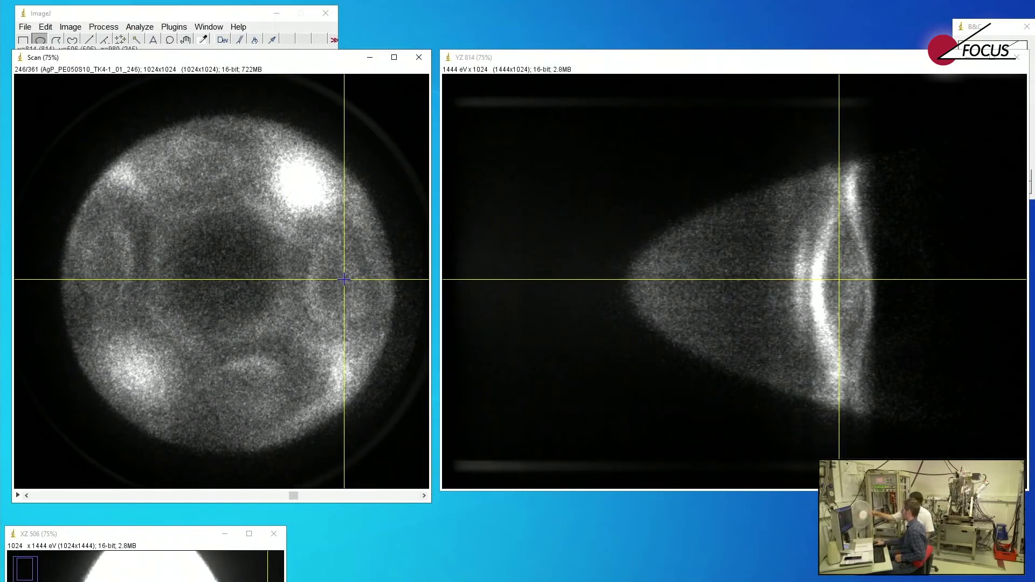
click(330, 277)
click(234, 285)
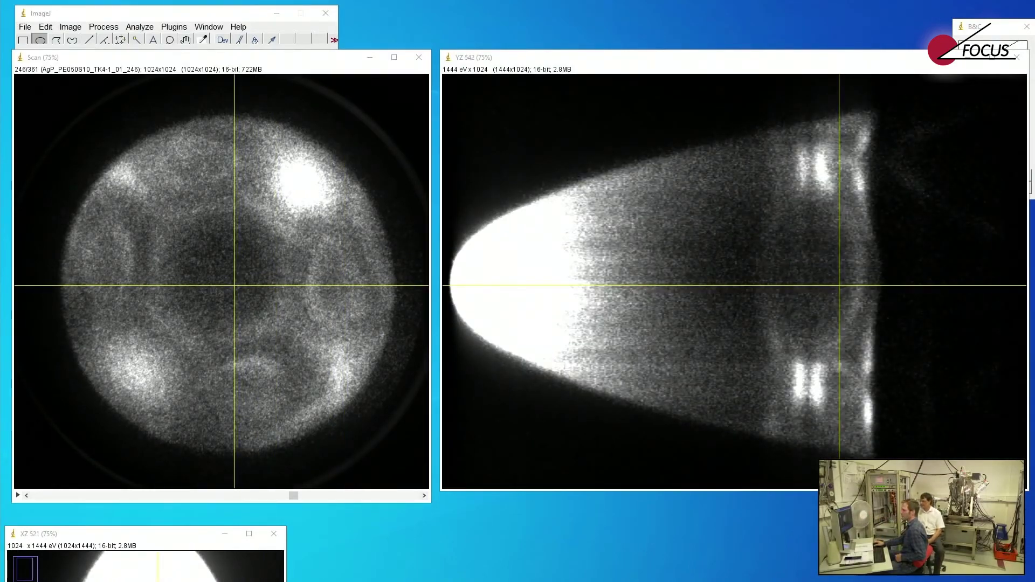
- Show the ProNanoESCA live parameters, then set the cut to YZ slice 425 and XZ slice 602
key(alt+Tab)
click(281, 37)
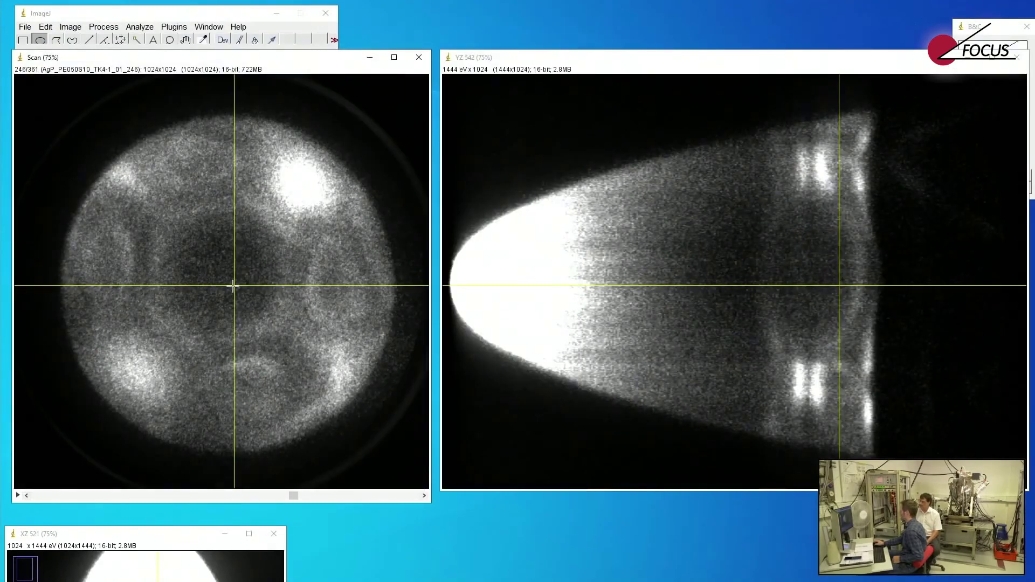
drag(233, 283, 187, 317)
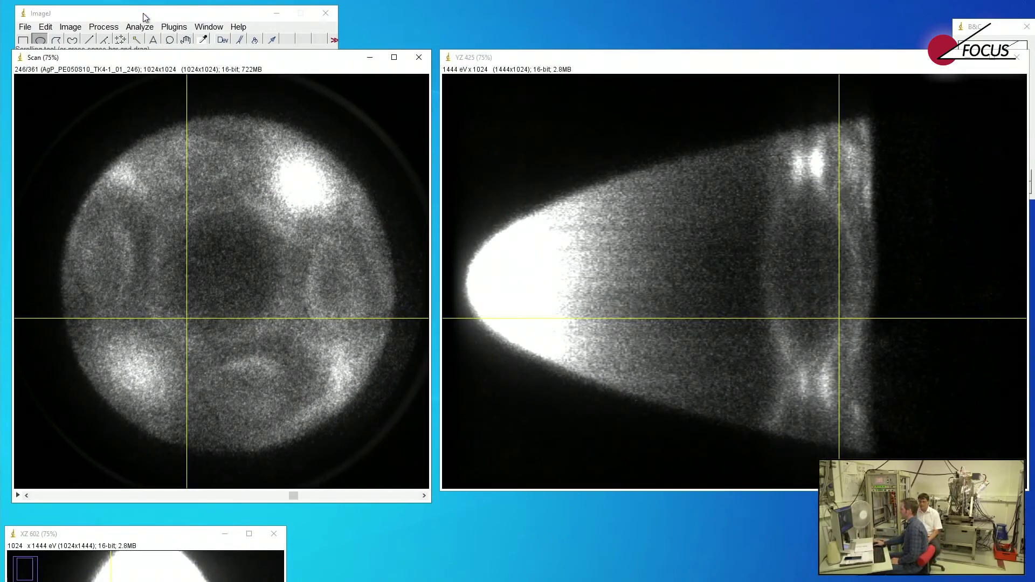
drag(143, 13, 134, 10)
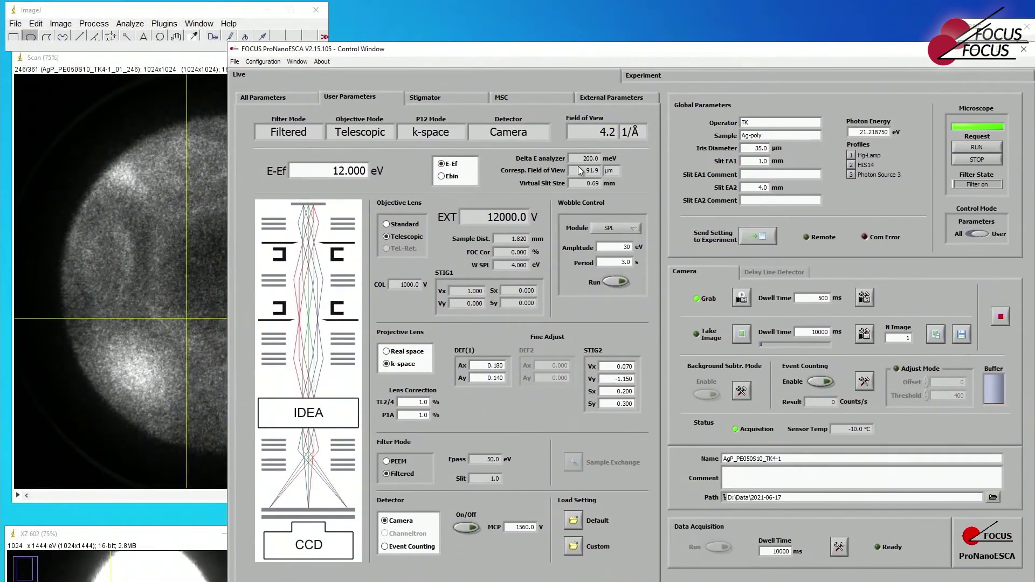
- Compare the iris diameter with the virtual slit size, then set the iris diameter to 50.0 µm
drag(746, 149, 796, 154)
drag(587, 184, 630, 187)
double_click(760, 148)
text(50)
key(Tab)
- Try a 100.0 µm iris diameter, then settle on 30.0 µm for a 0.59 mm slit
drag(753, 149, 770, 151)
click(784, 153)
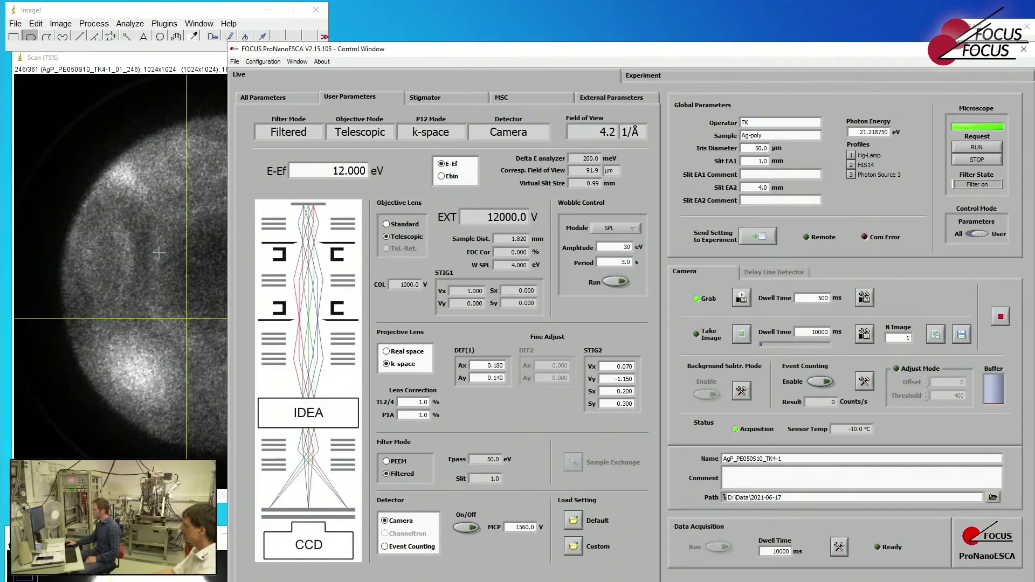
double_click(759, 148)
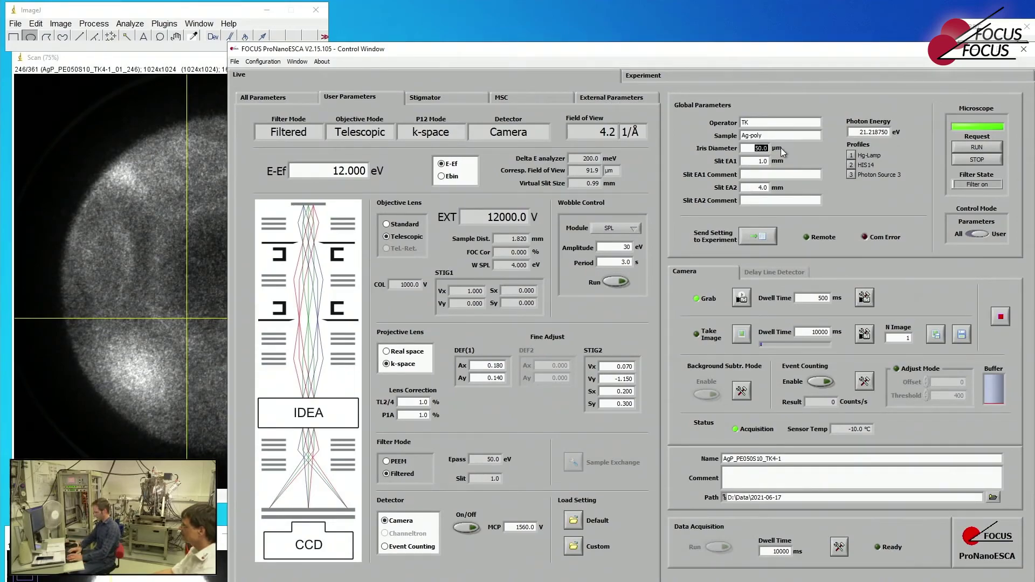
text(100)
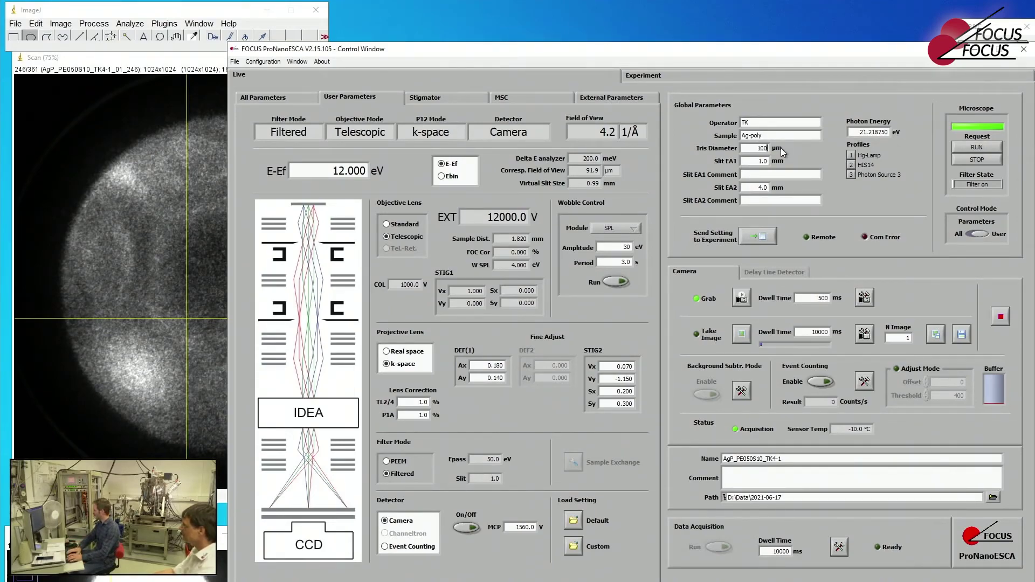
key(Tab)
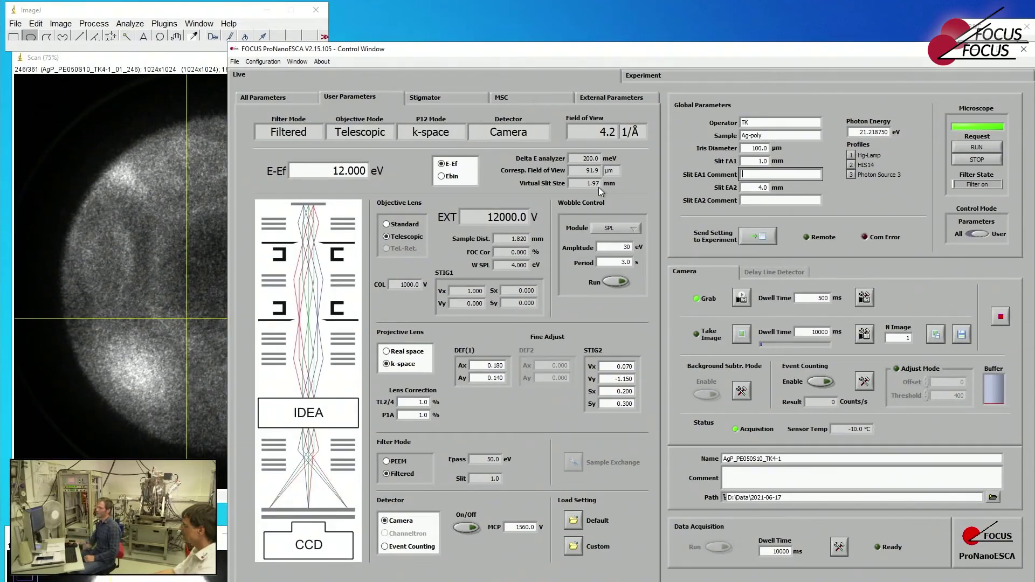
double_click(746, 148)
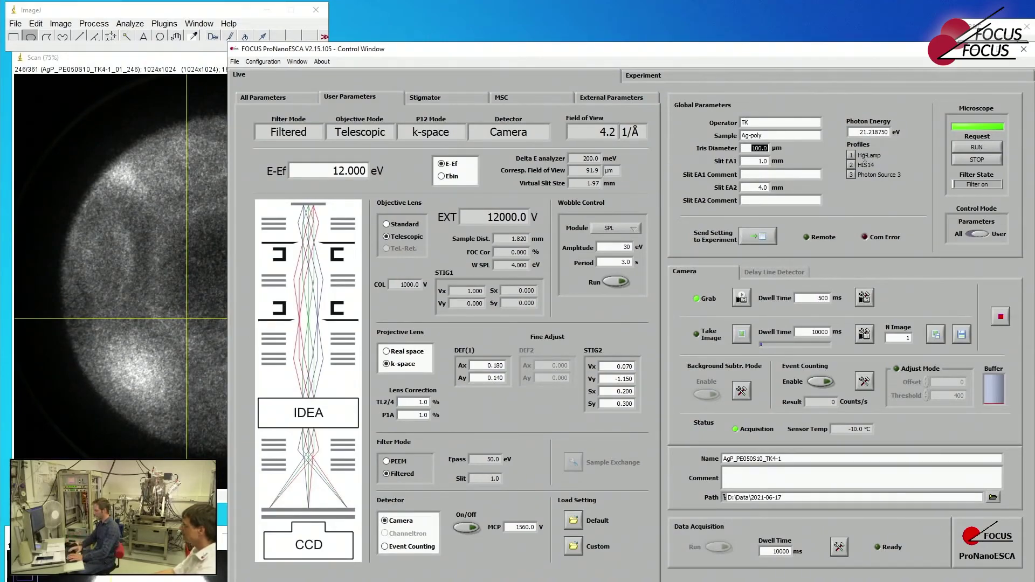
text(30)
key(Tab)
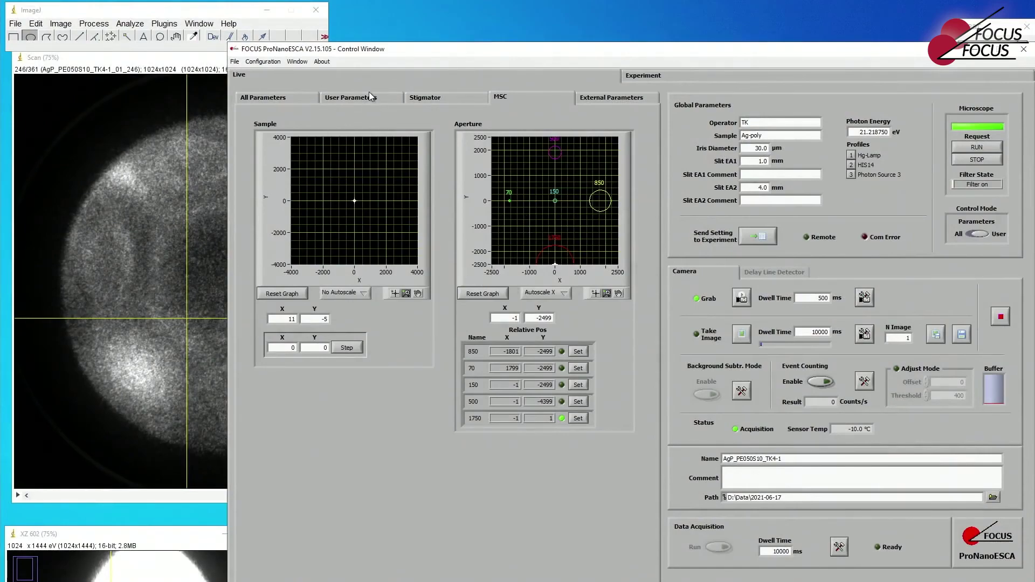
- Place the History Window's 21eV_center summed k-space image in view and recentre the ImageJ cut point
click(369, 96)
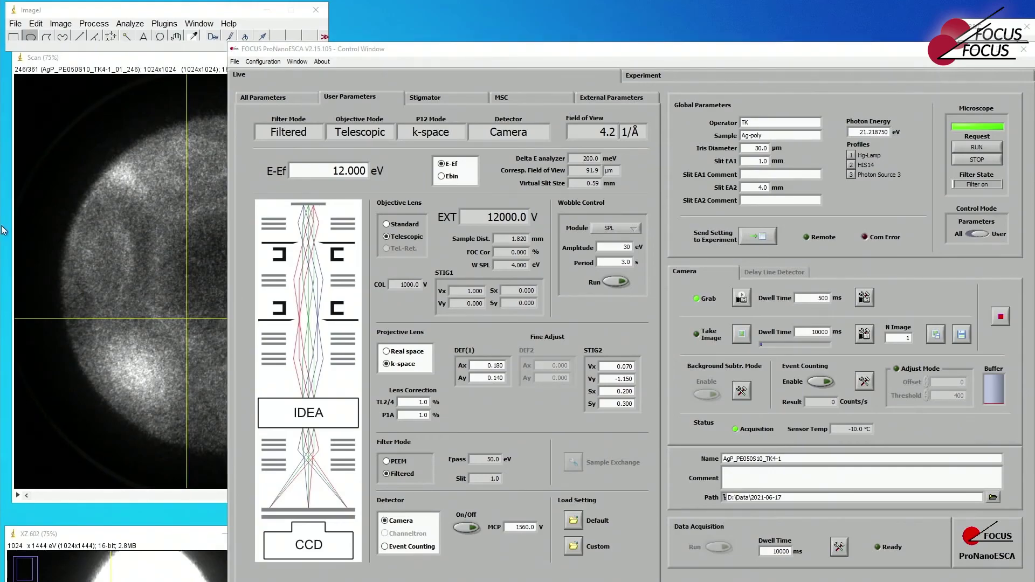
drag(664, 222, 439, 163)
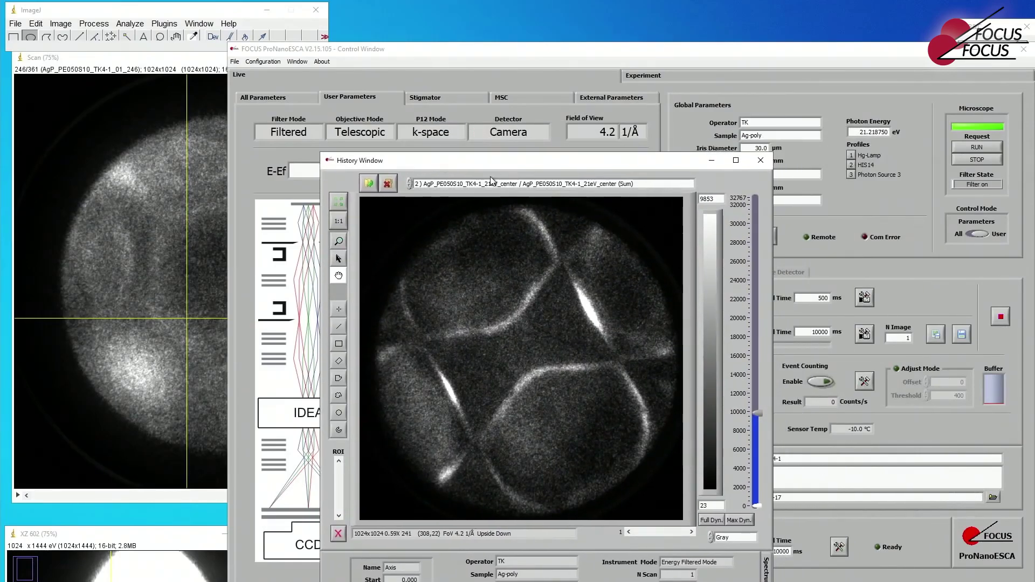
click(287, 260)
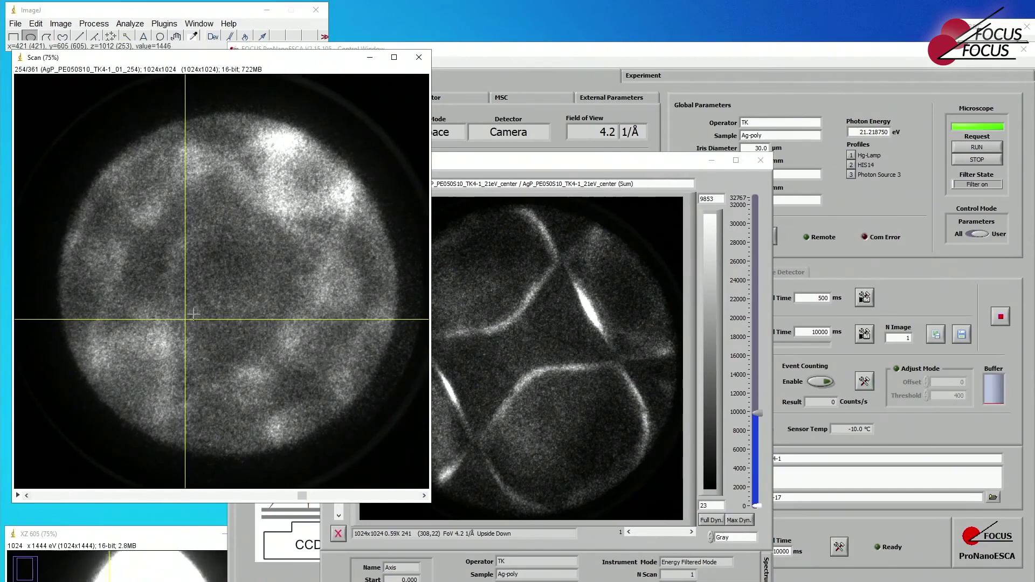
click(238, 278)
click(226, 289)
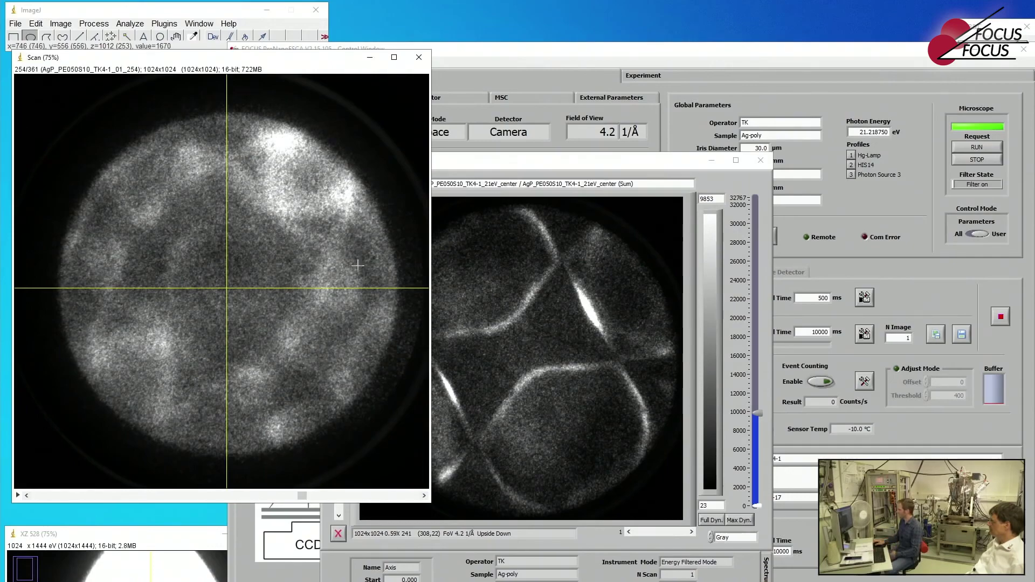
click(514, 105)
- Show the MSC aperture graphs, drag the History Window down-right, and raise the Scan stack at slice 254
click(516, 98)
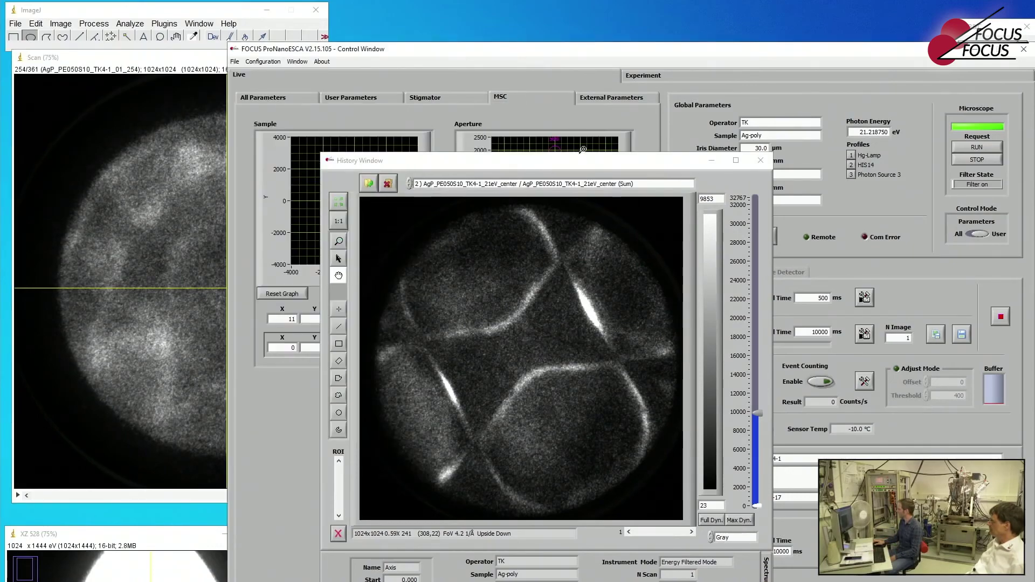
drag(582, 160, 768, 434)
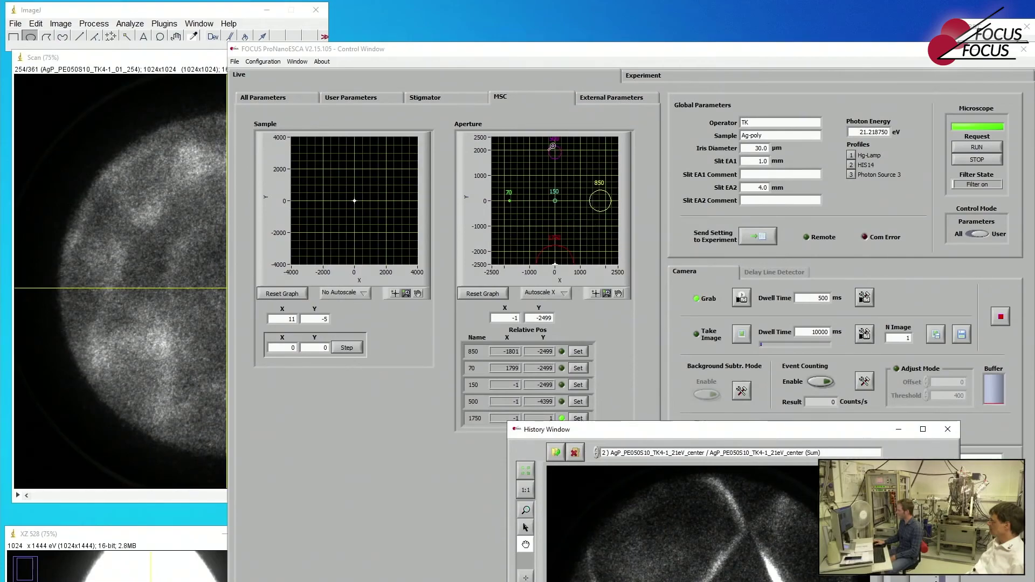
click(177, 67)
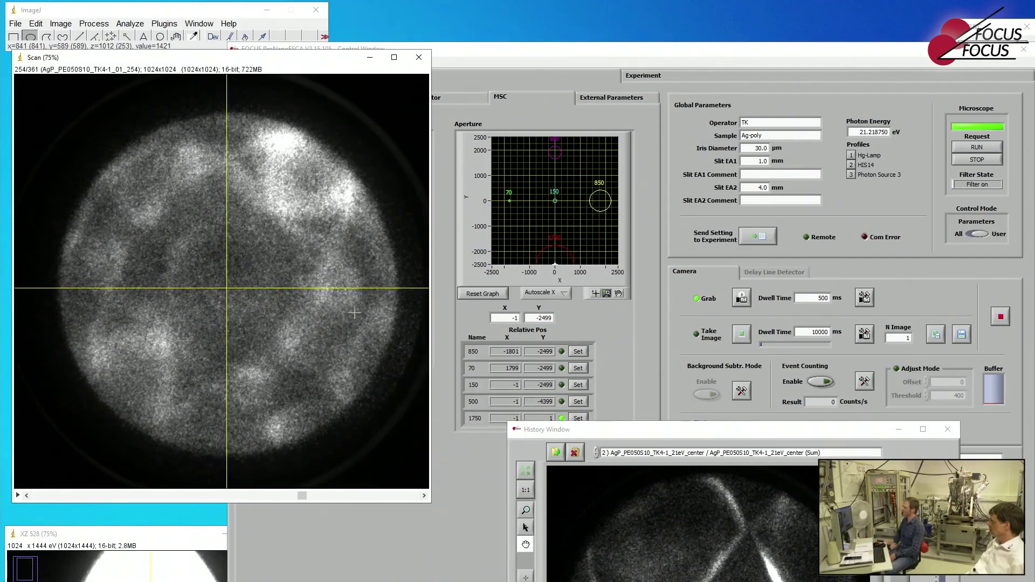